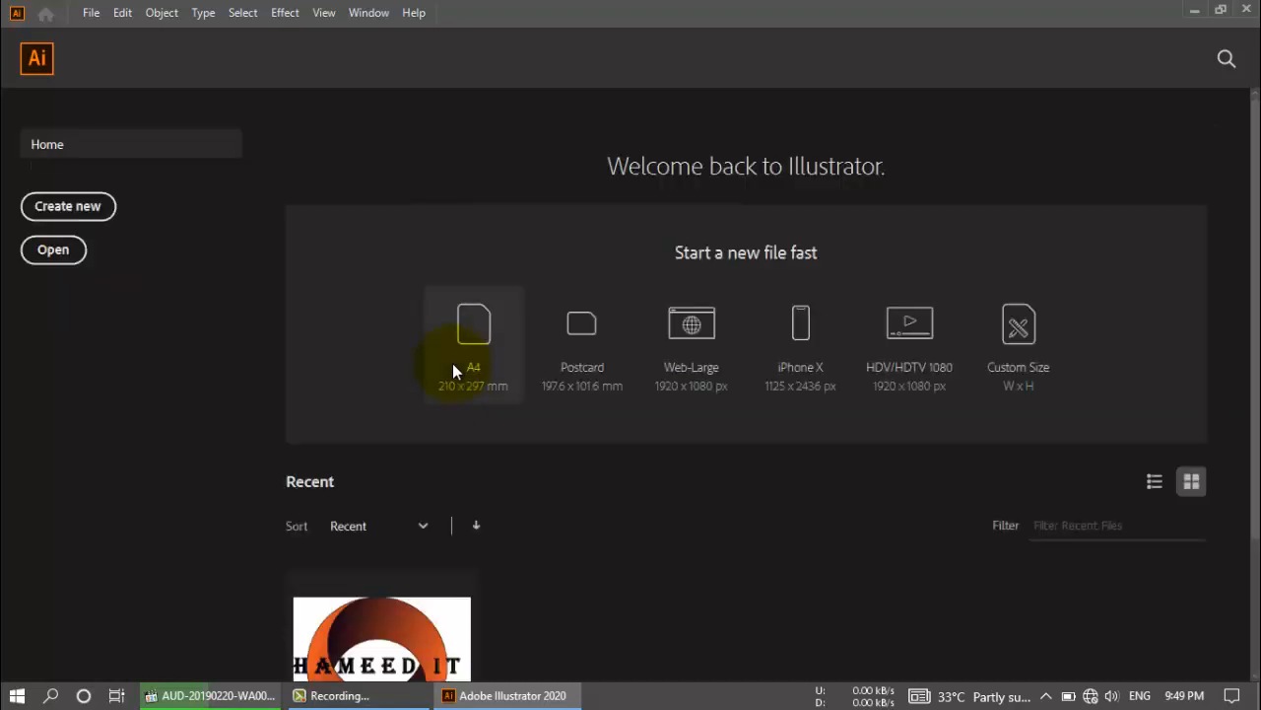
- Create a new Postcard document and draw a circle about 48 mm in diameter near the middle of the artboard
click(588, 335)
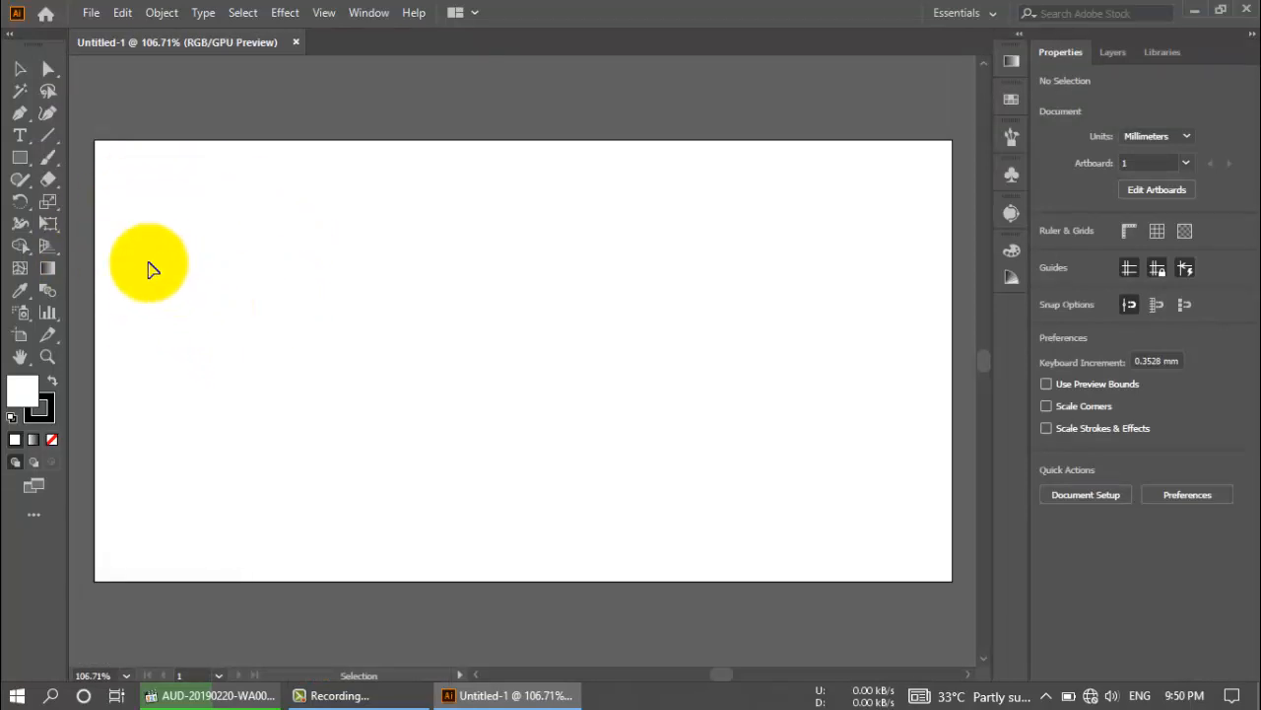
right_click(26, 168)
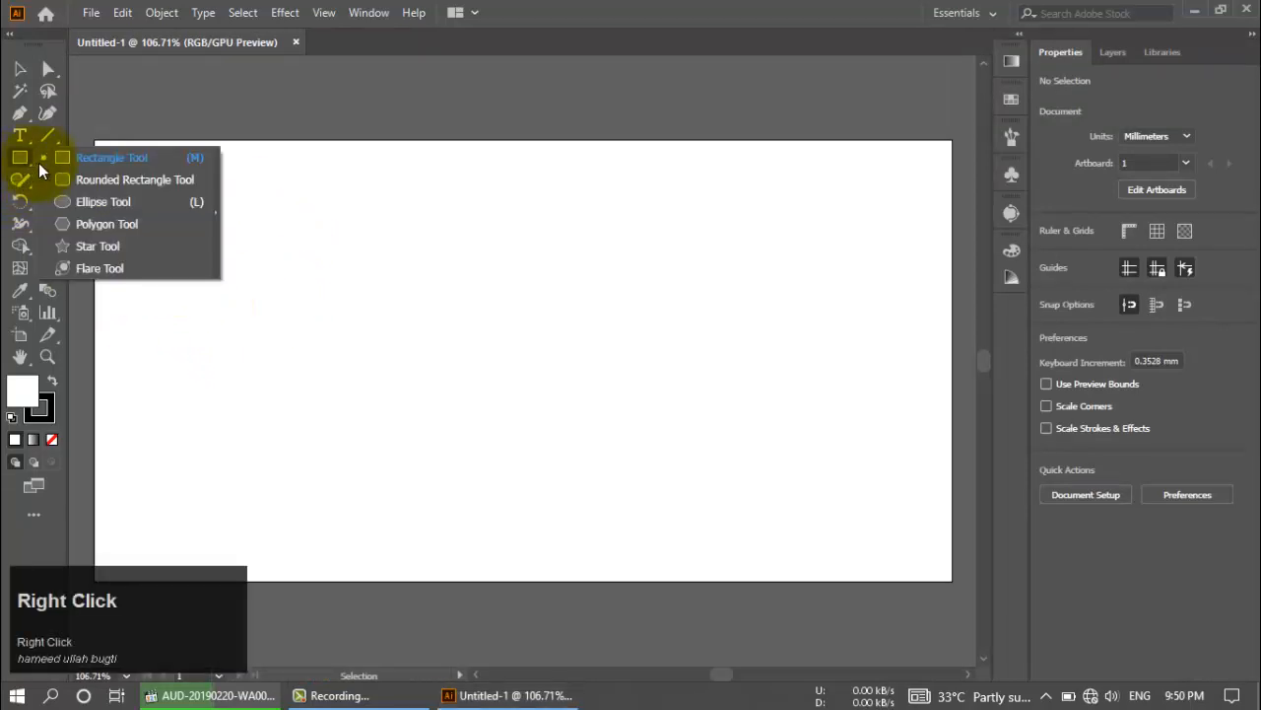
click(68, 198)
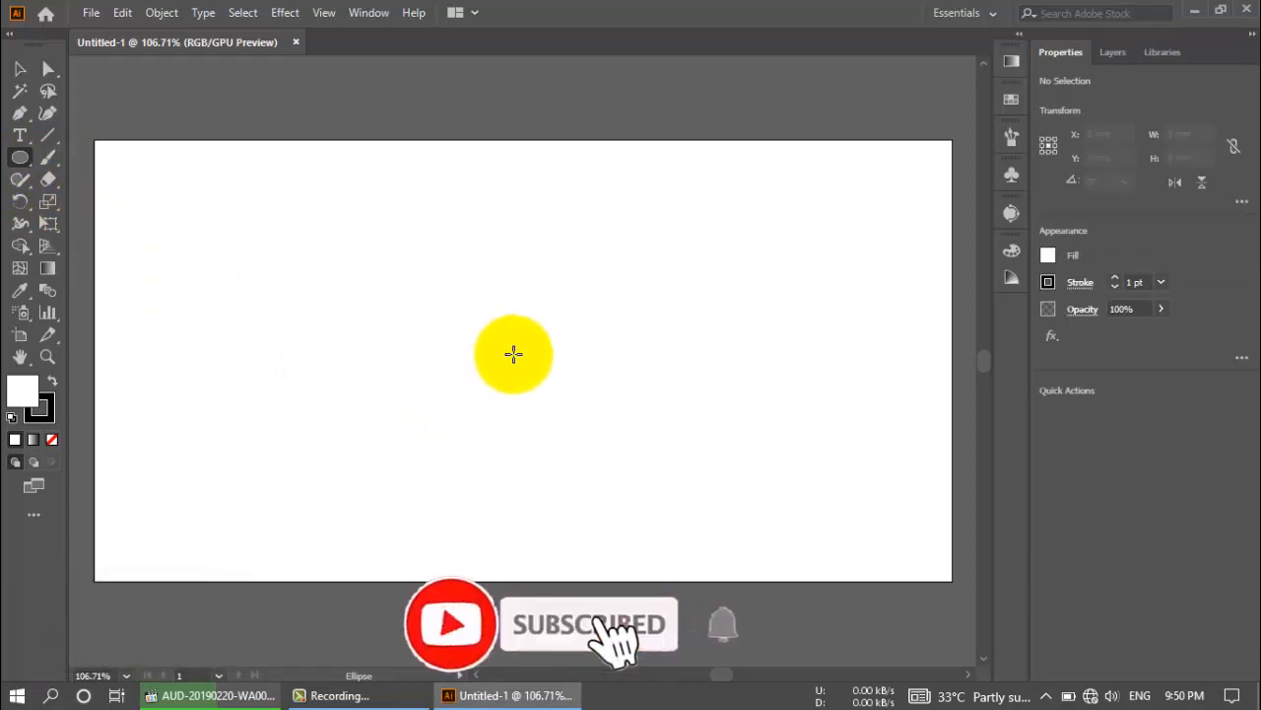
drag(513, 353, 592, 457)
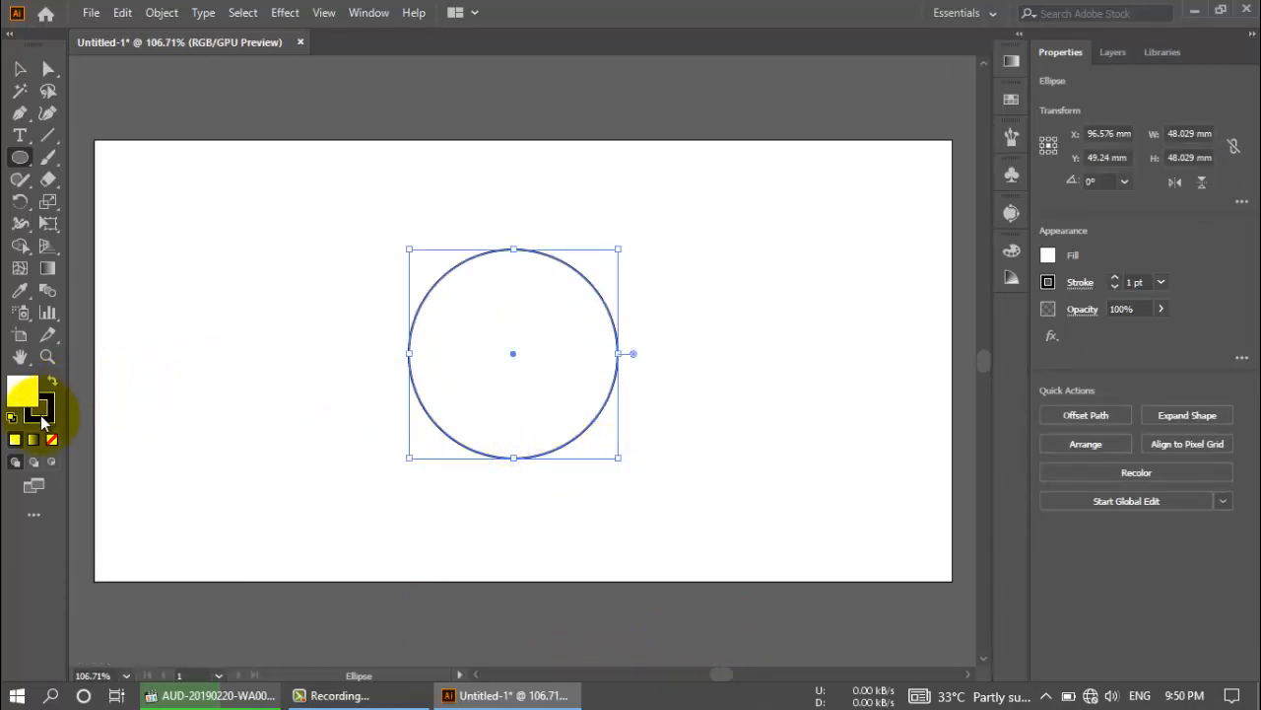
- Remove the circle's stroke and apply a radial gradient to its fill
click(46, 414)
click(52, 440)
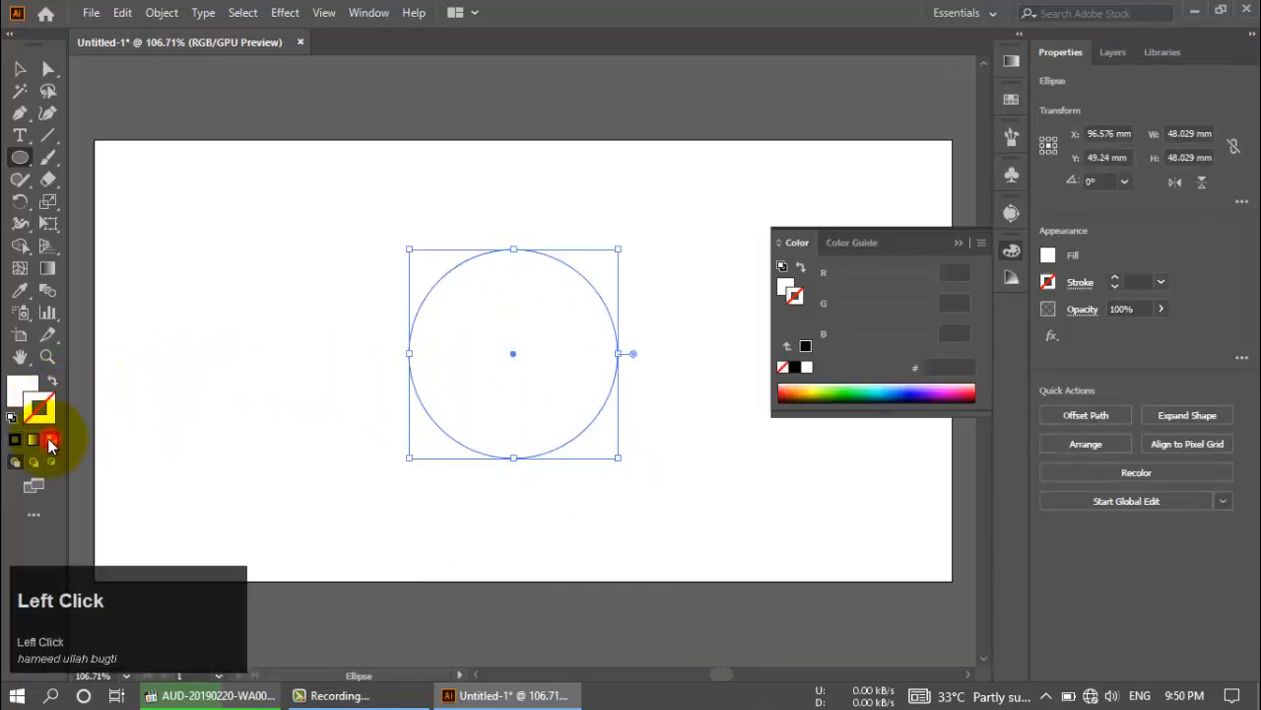
click(21, 392)
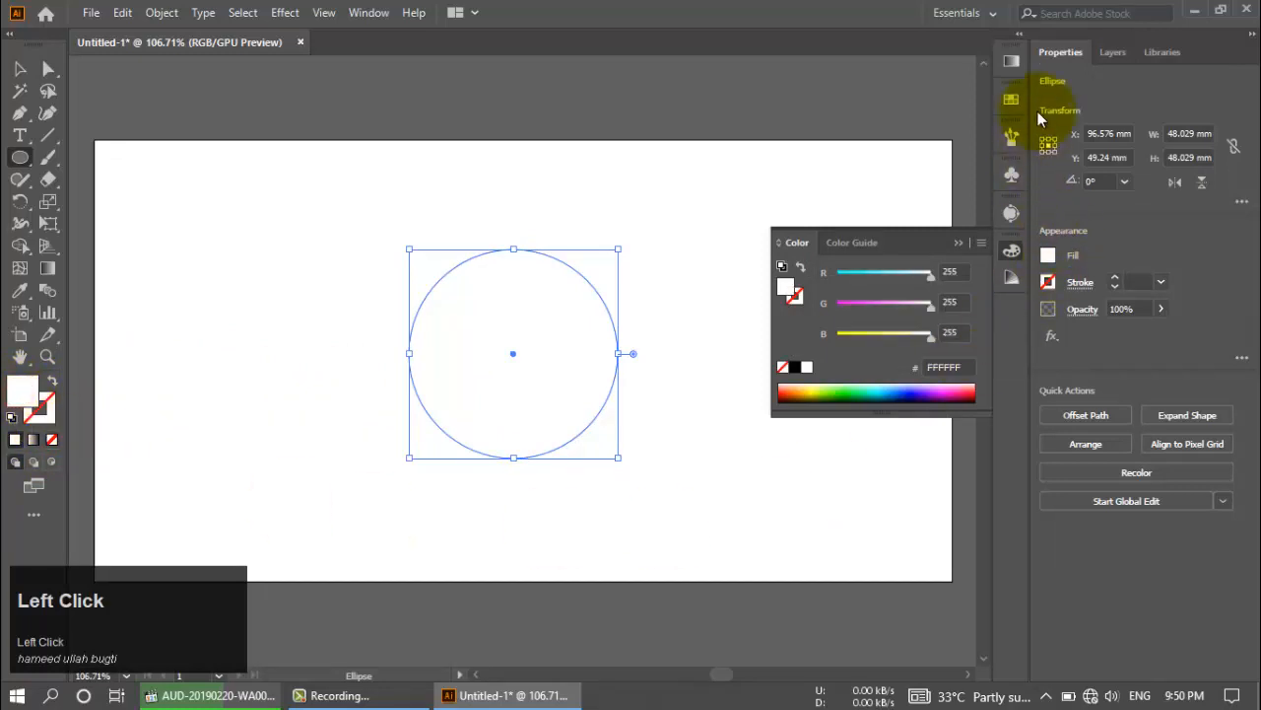
click(1013, 59)
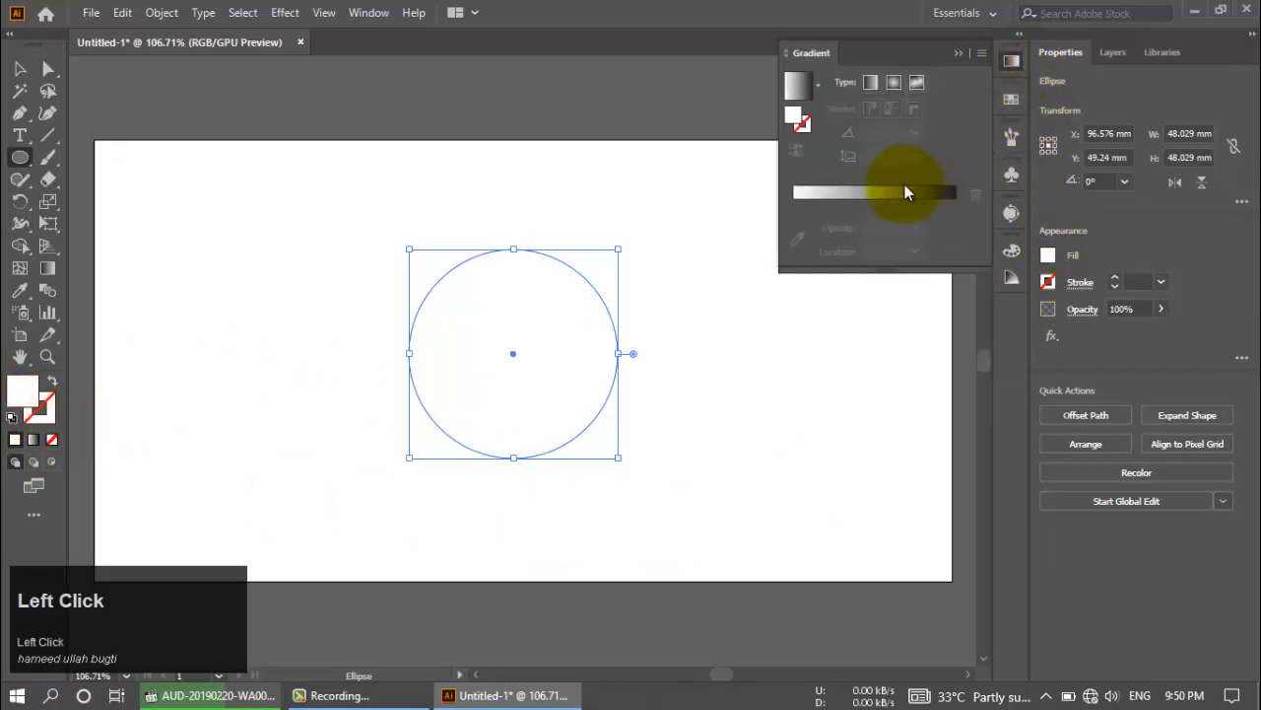
click(901, 83)
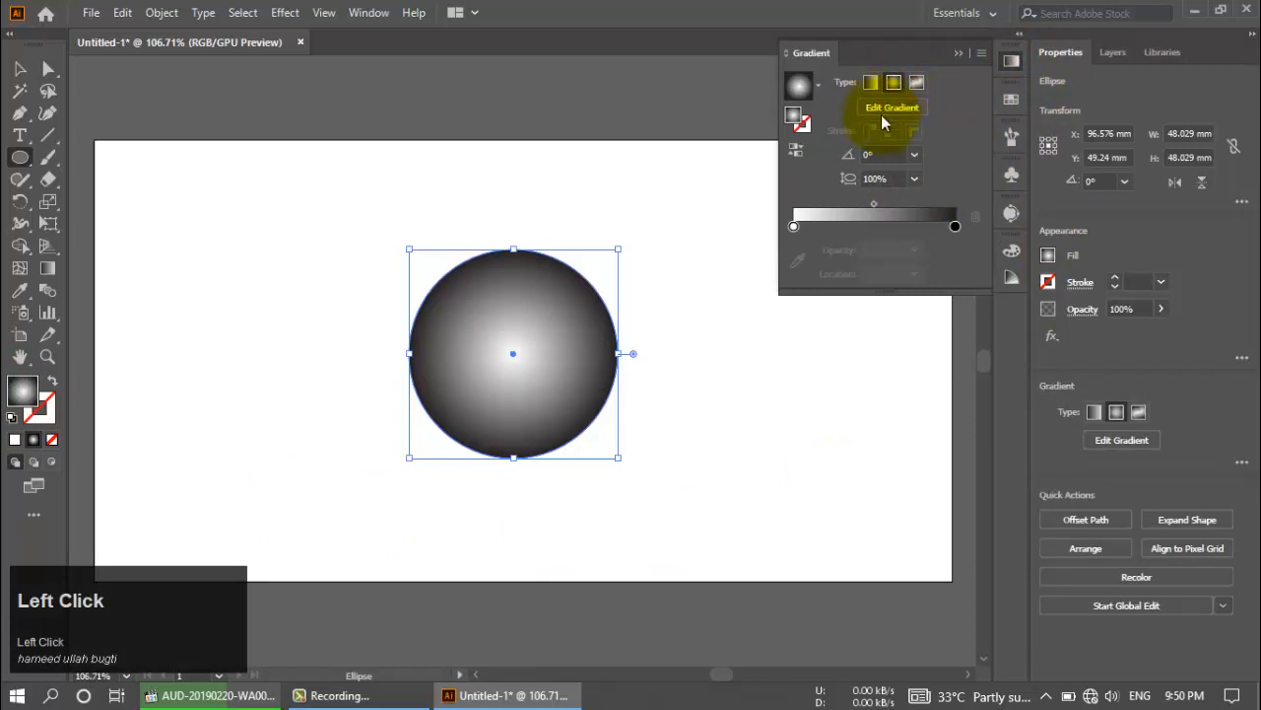
- Colour the radial gradient yellow at the centre and orange at the edge, with the yellow stop moved outward and the midpoint at about 55%
double_click(793, 227)
click(911, 284)
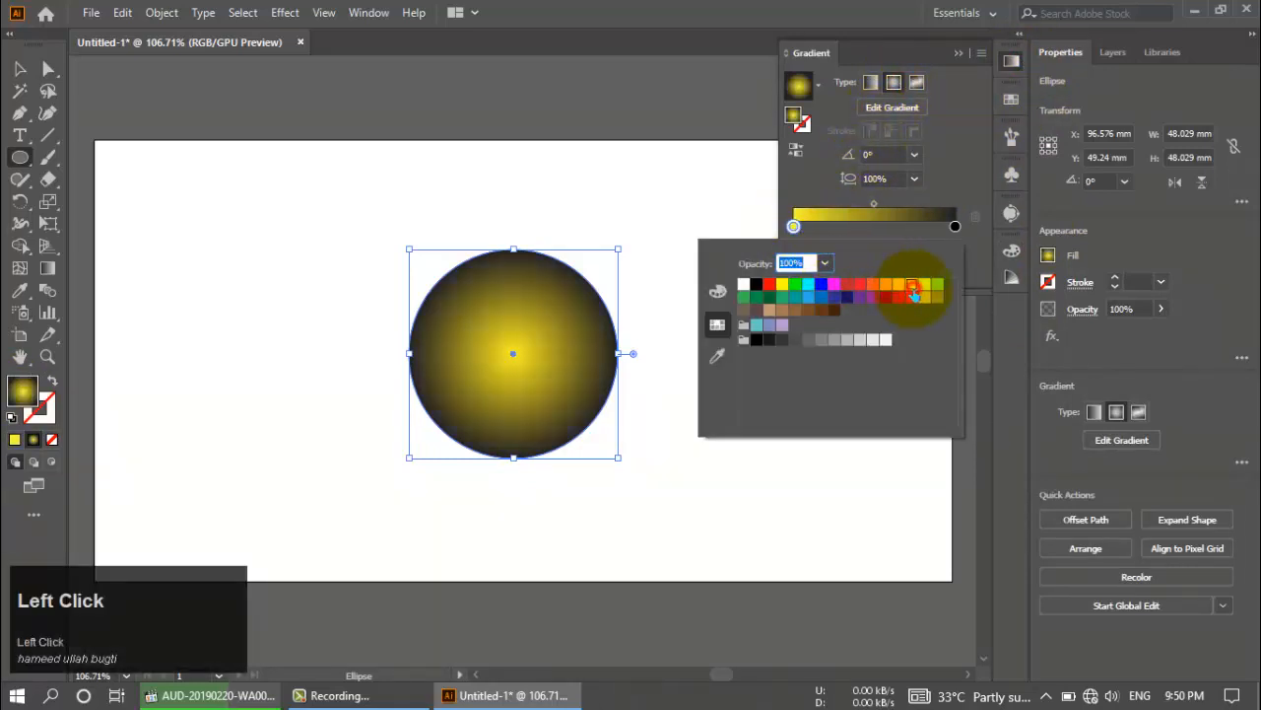
click(955, 228)
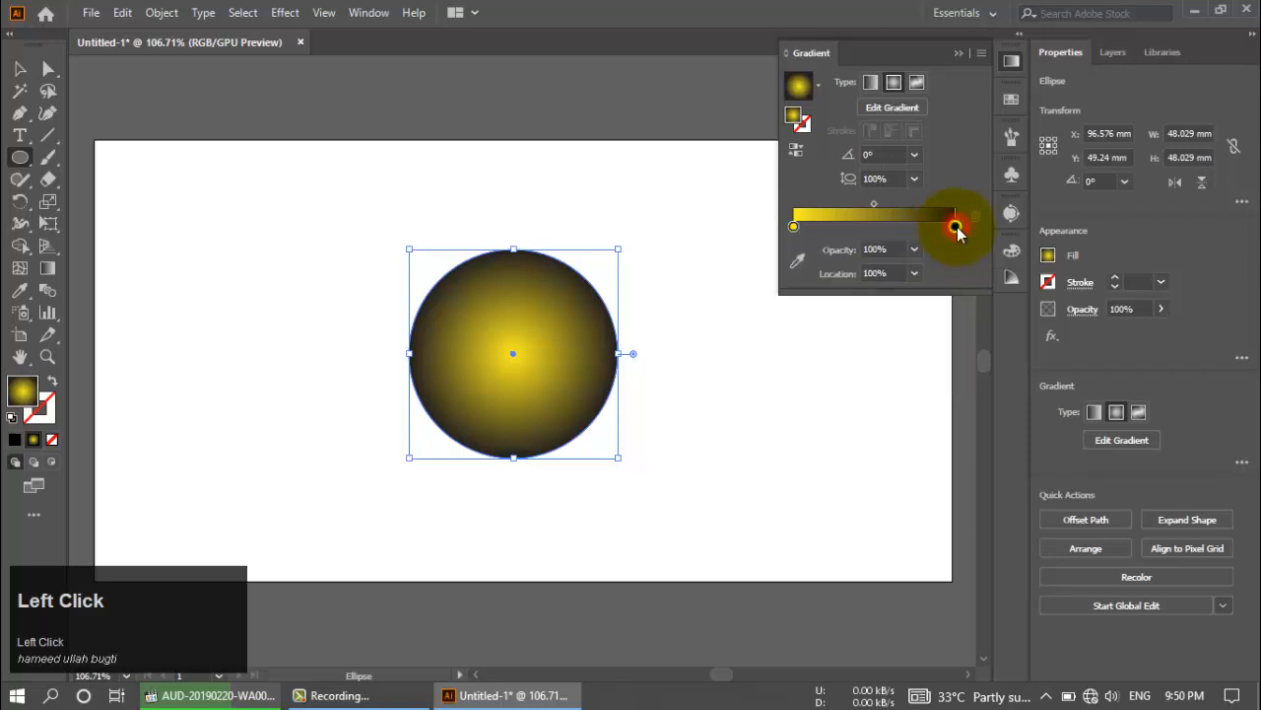
double_click(955, 227)
click(874, 285)
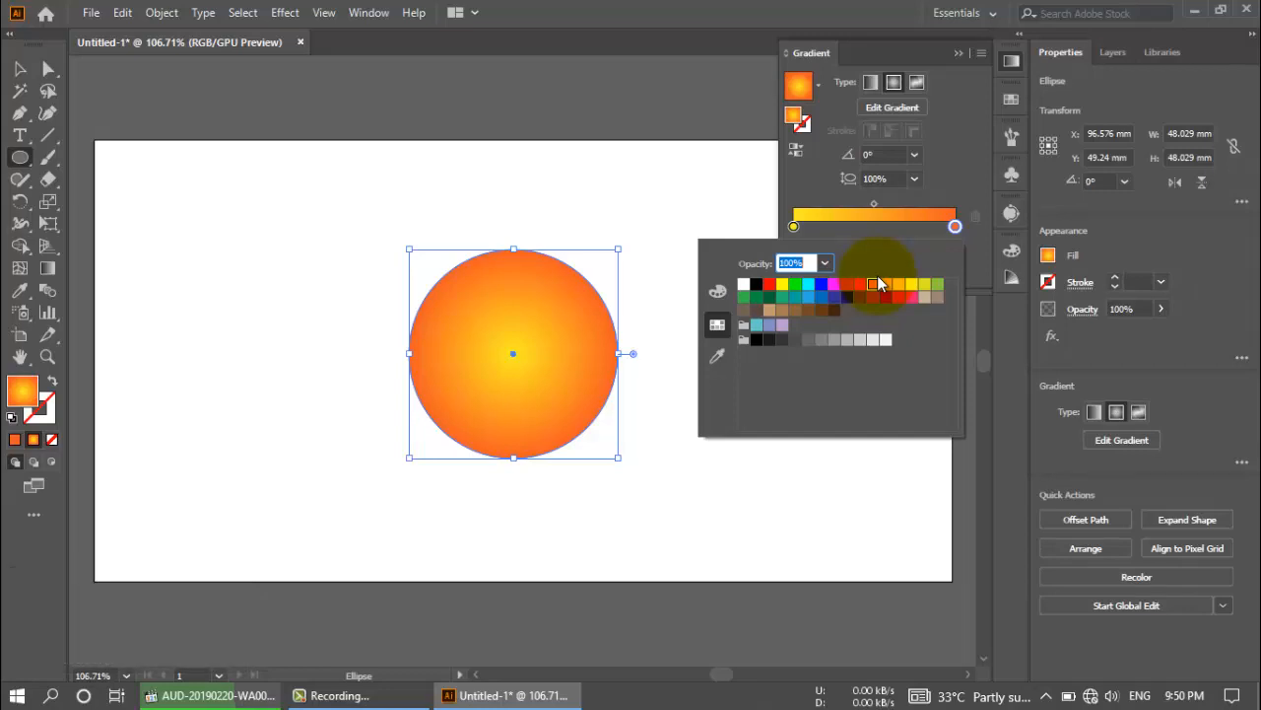
click(707, 437)
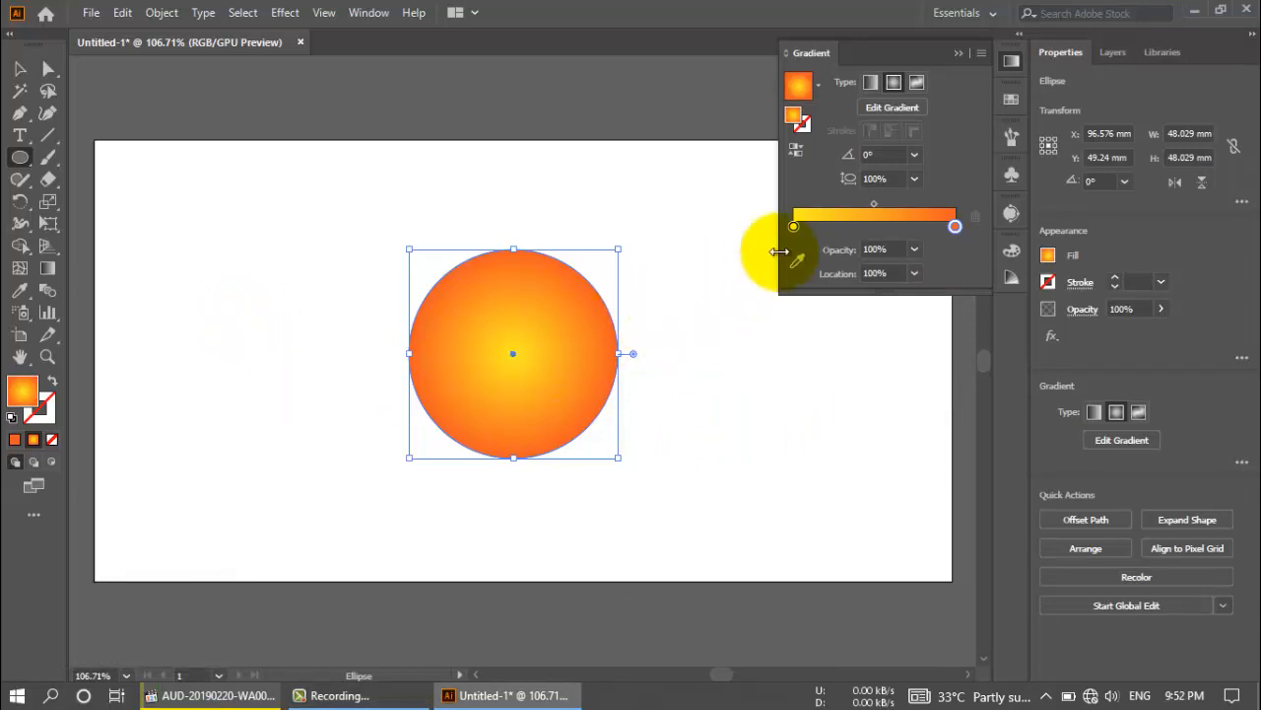
click(874, 209)
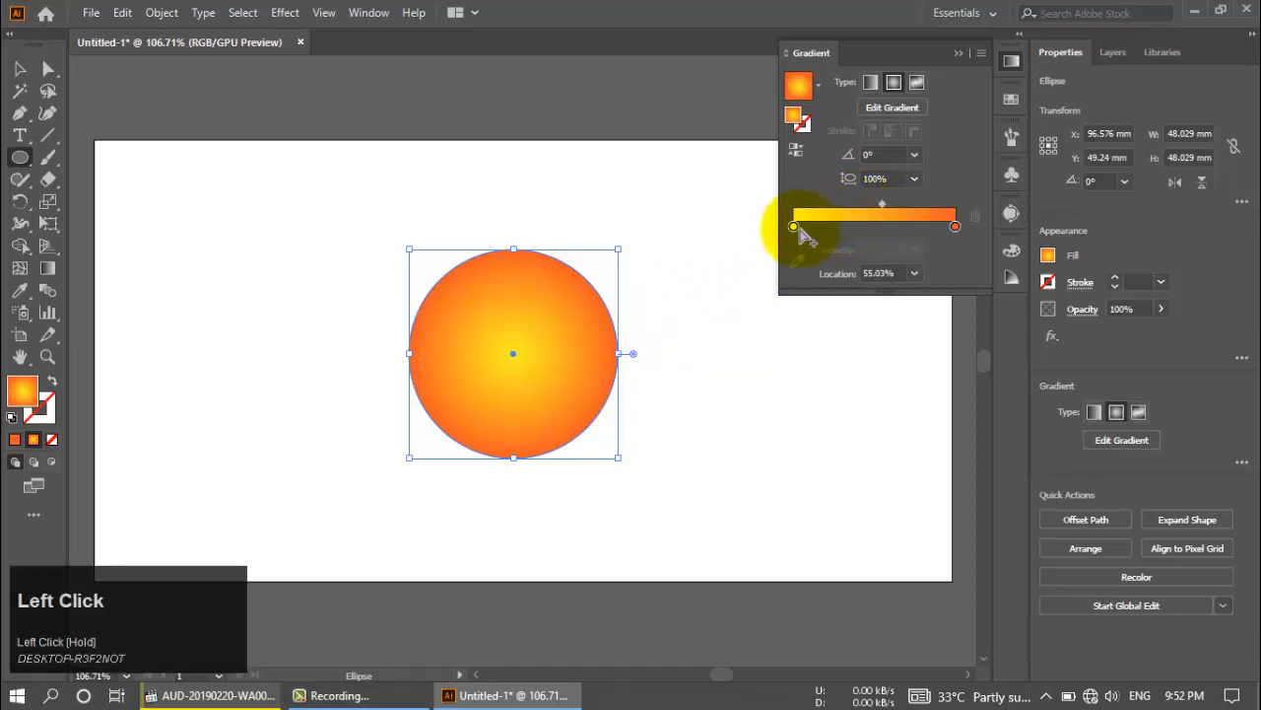
drag(800, 230, 894, 205)
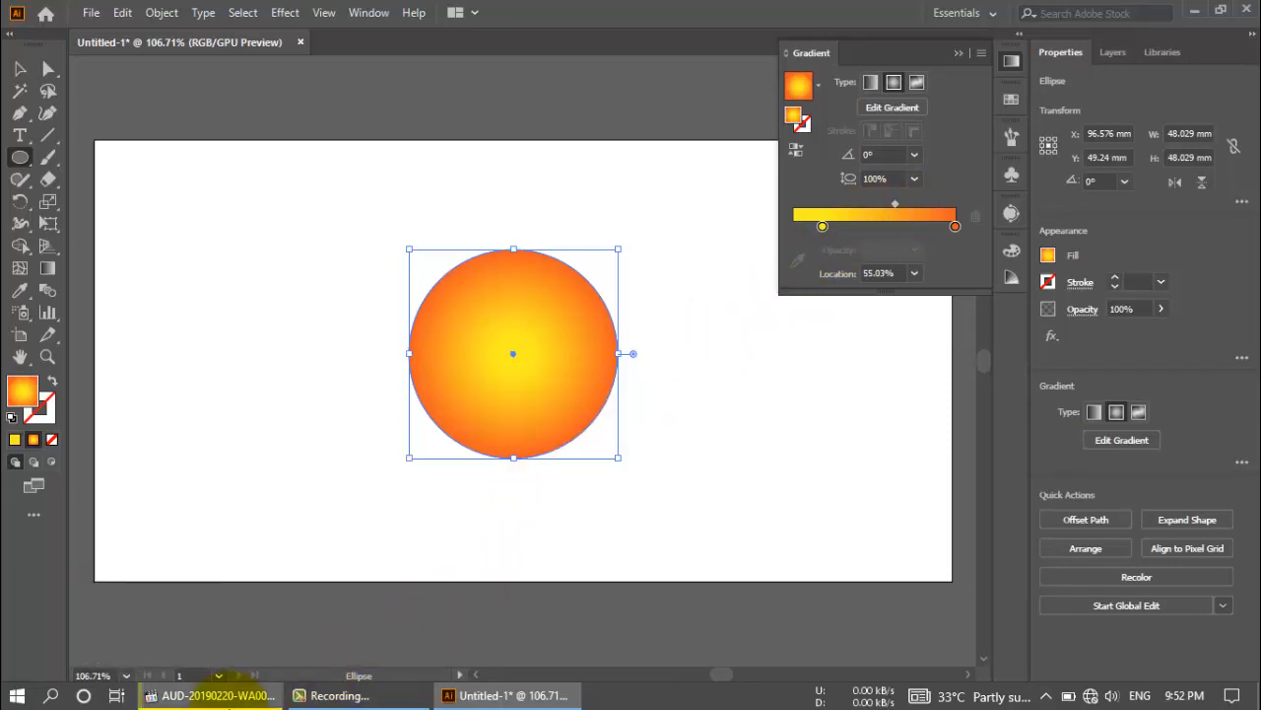
click(226, 698)
click(937, 238)
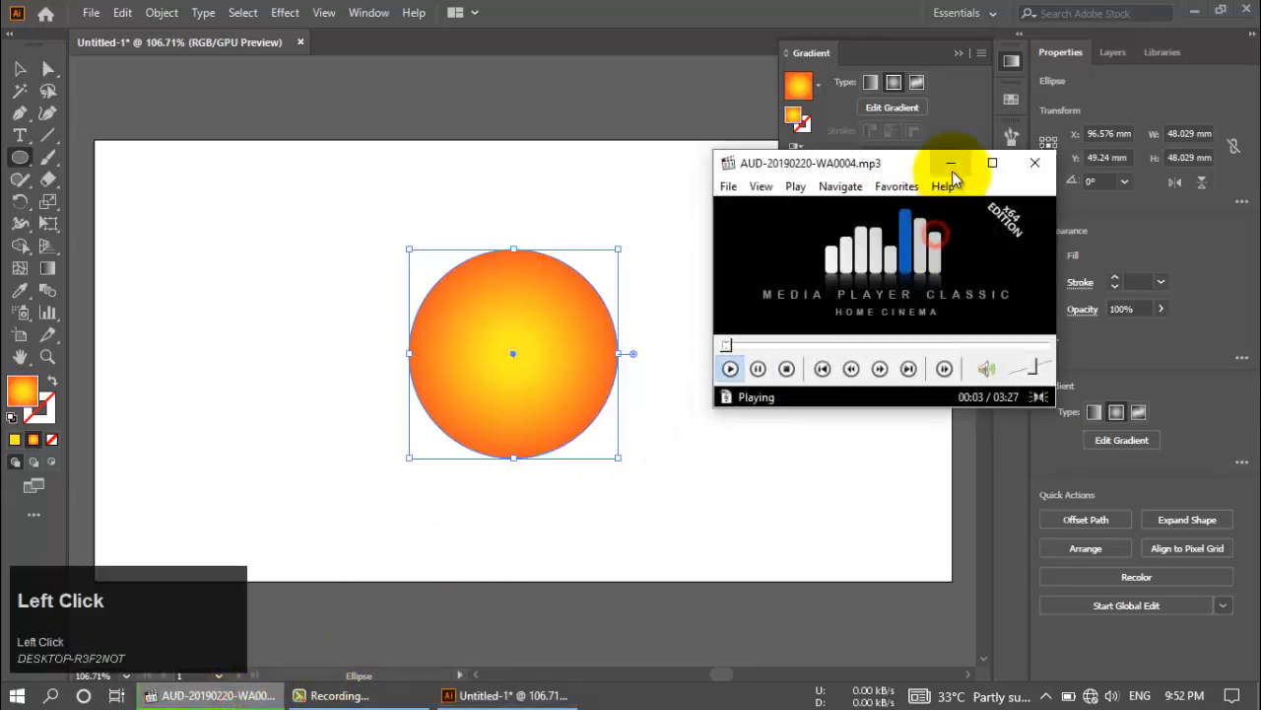
click(953, 169)
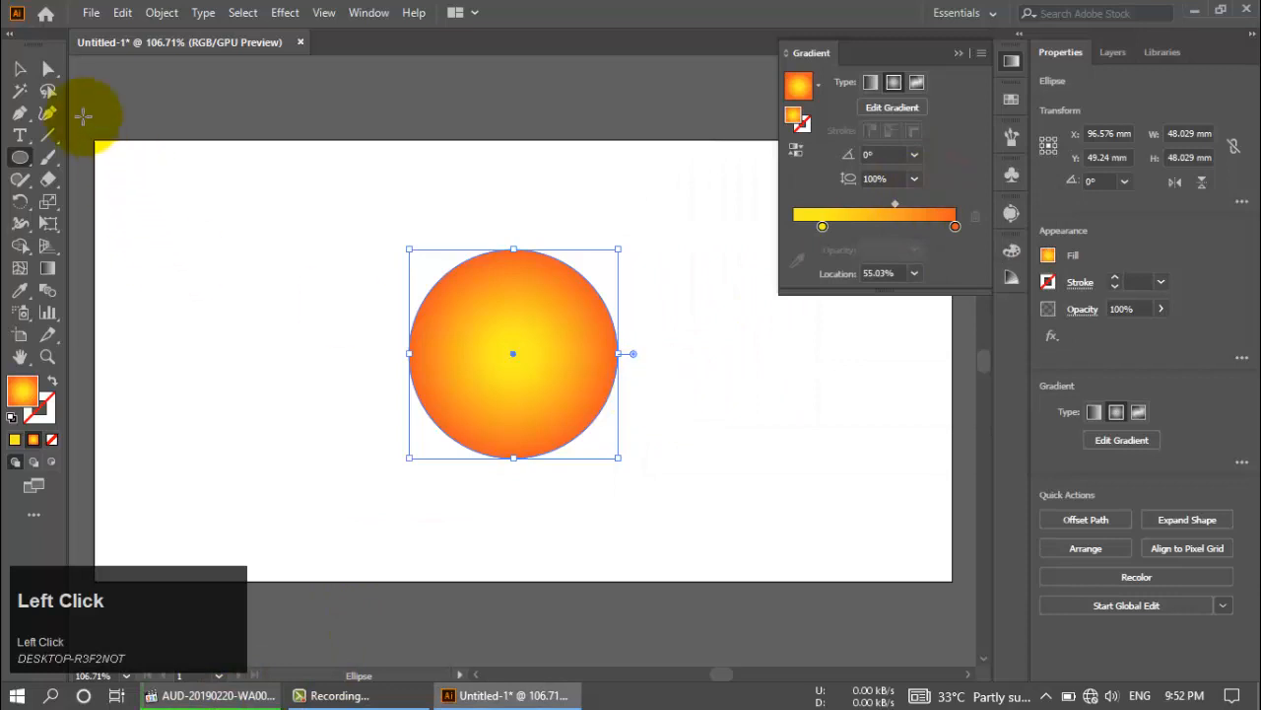
- Duplicate the gradient circle horizontally, offsetting the copy about 16 mm to the right so the two circles overlap
click(21, 71)
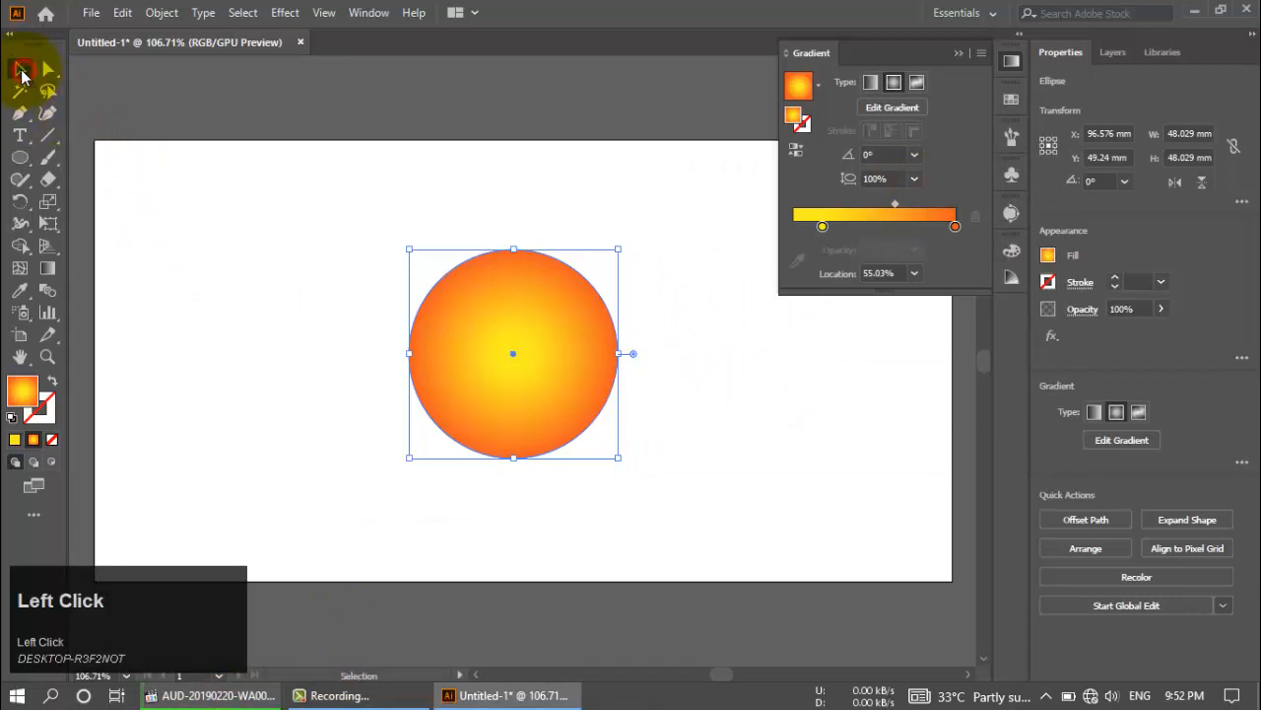
click(954, 57)
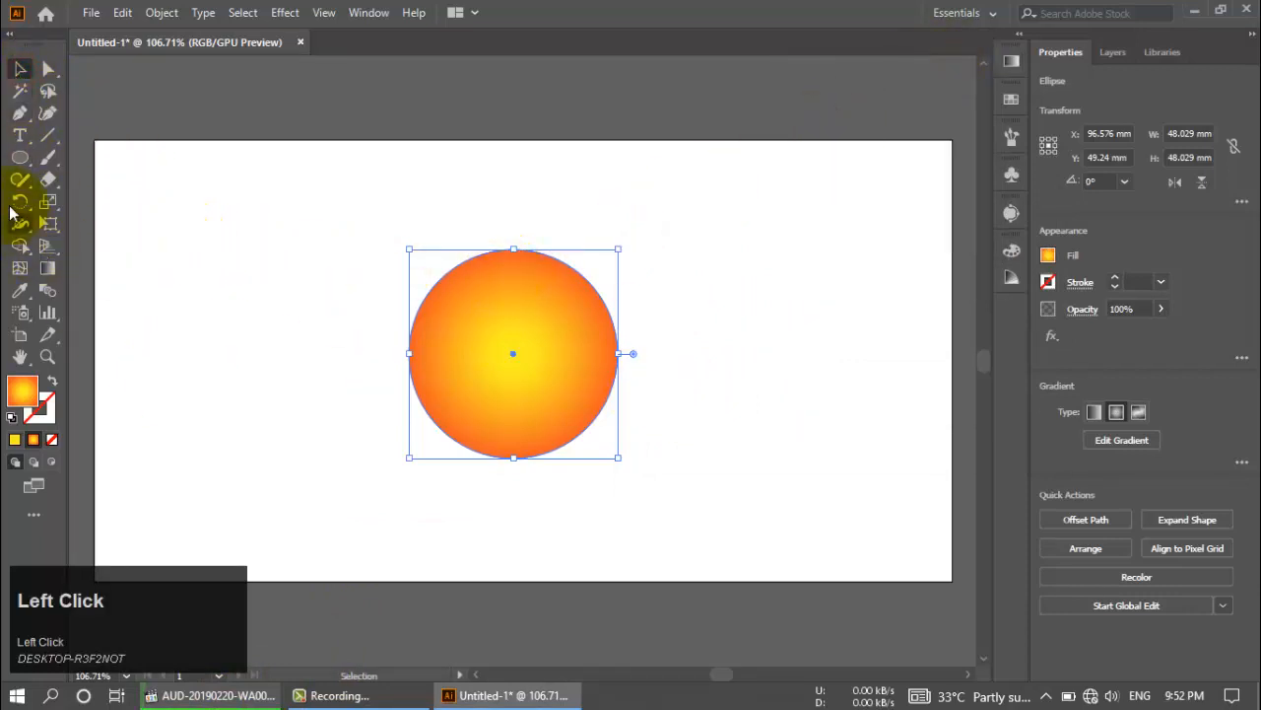
alt+click(508, 390)
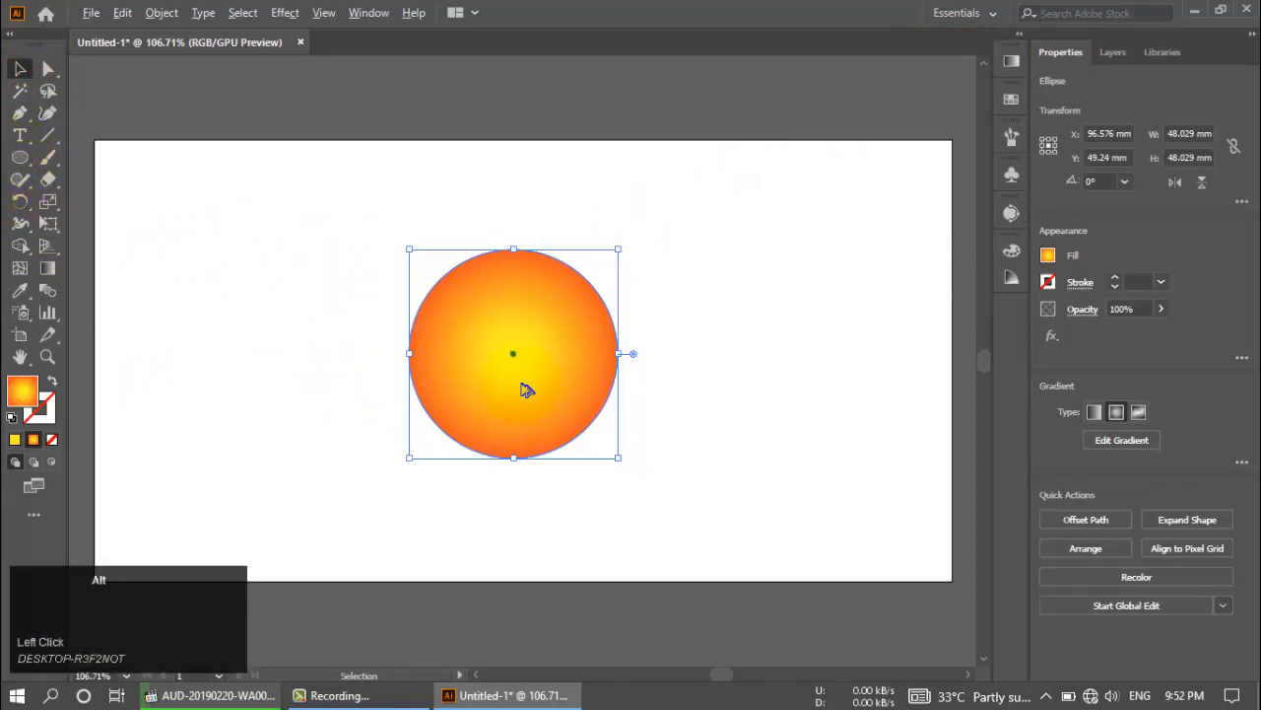
drag(525, 390, 595, 390)
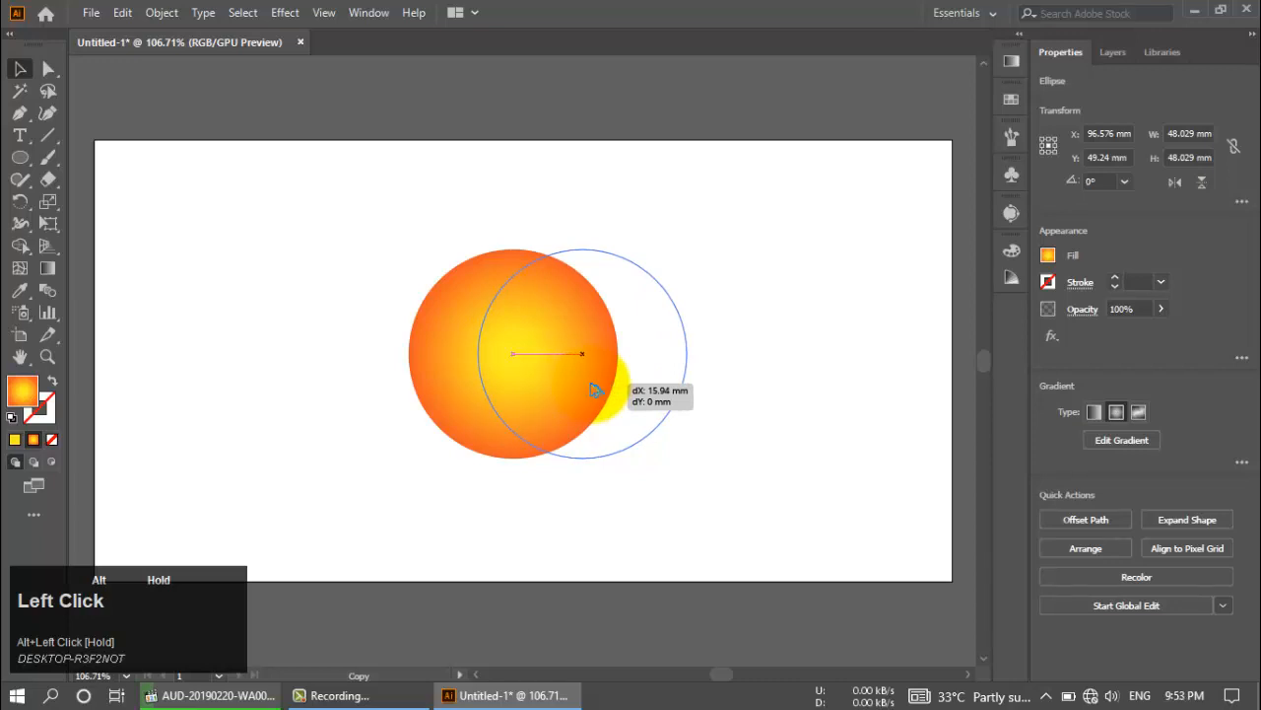
drag(595, 390, 595, 390)
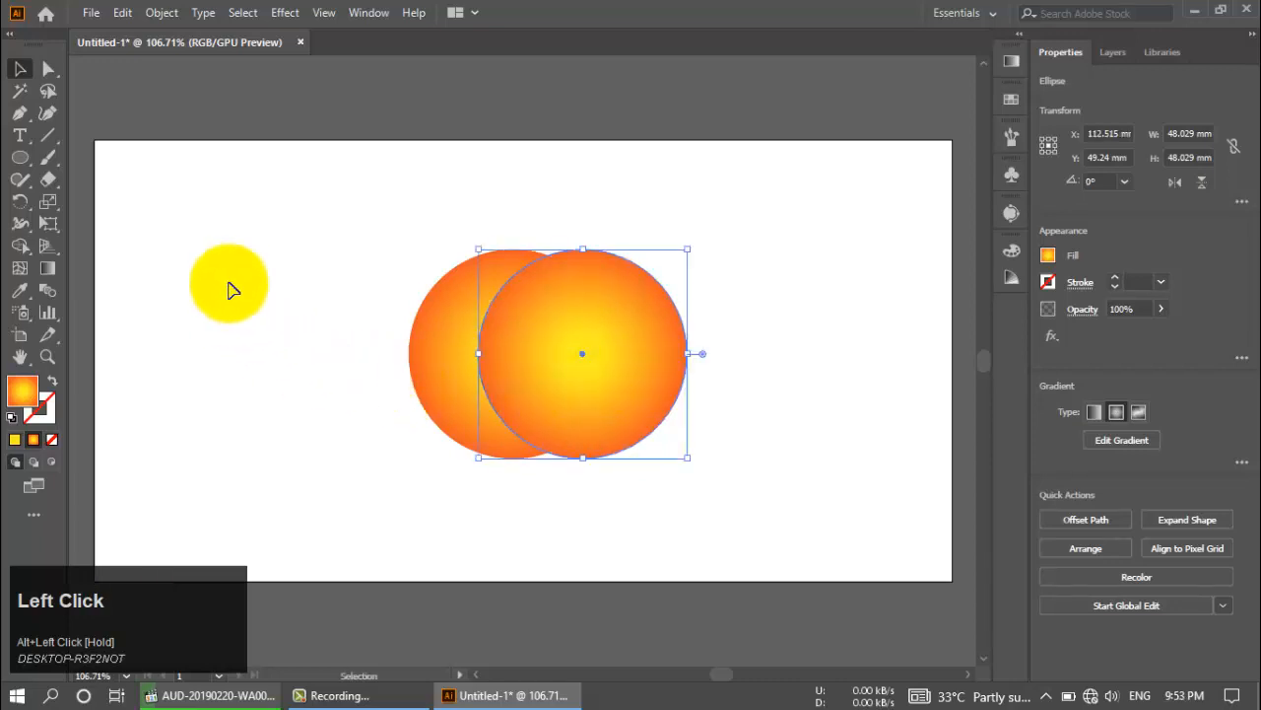
- Remove the overlapping area of the two circles with the Shape Builder tool, leaving two crescents
drag(345, 261, 719, 430)
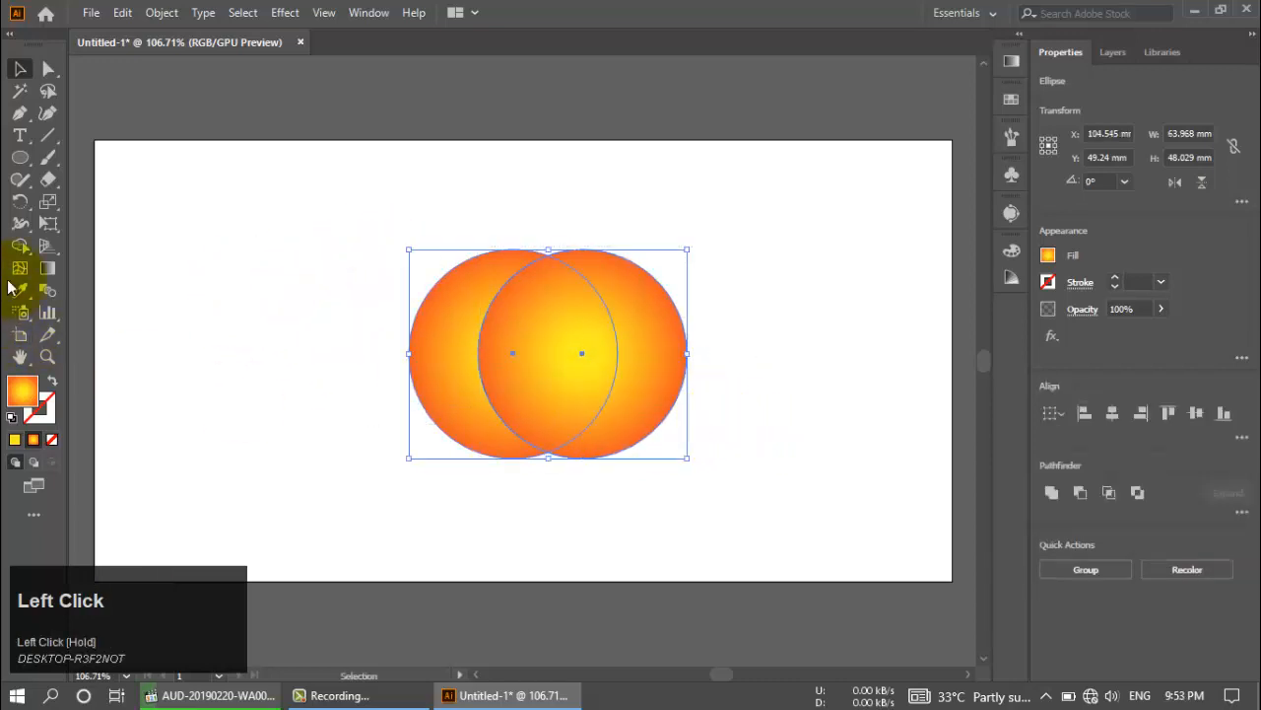
click(22, 249)
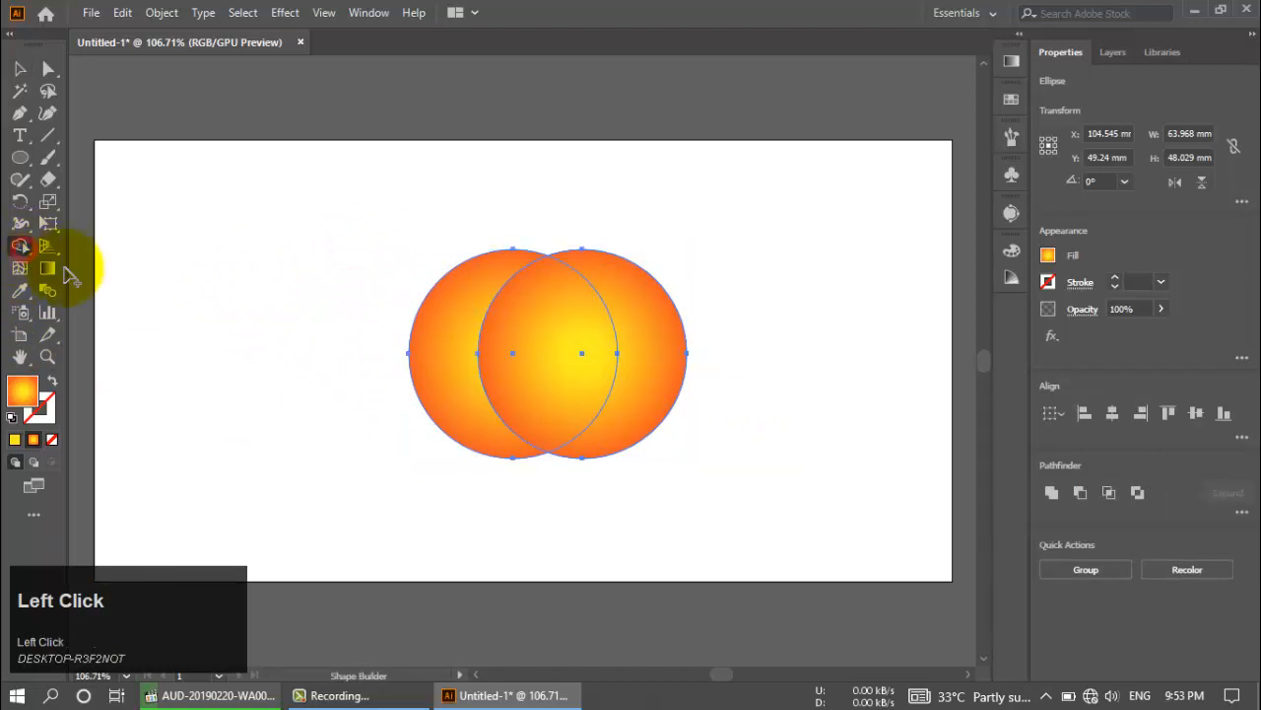
alt+click(558, 377)
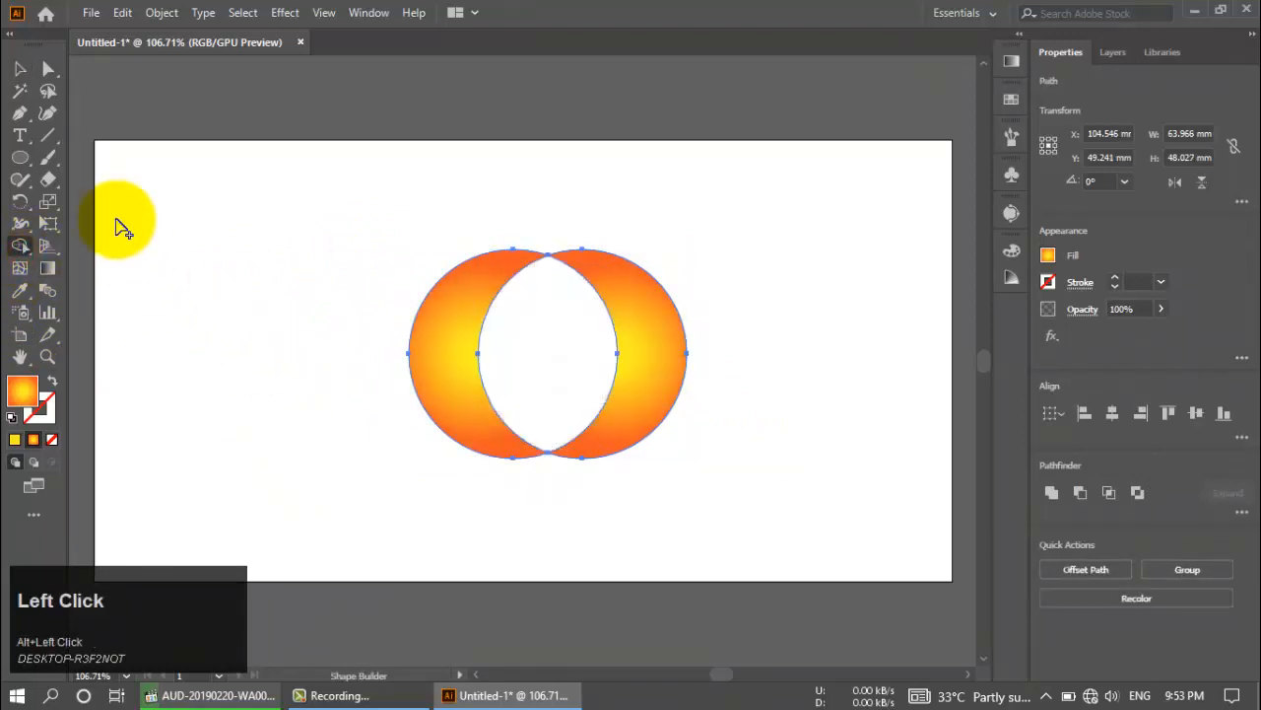
- Separate the crescents by moving the left one toward the artboard's left side and the right one slightly upward
click(22, 71)
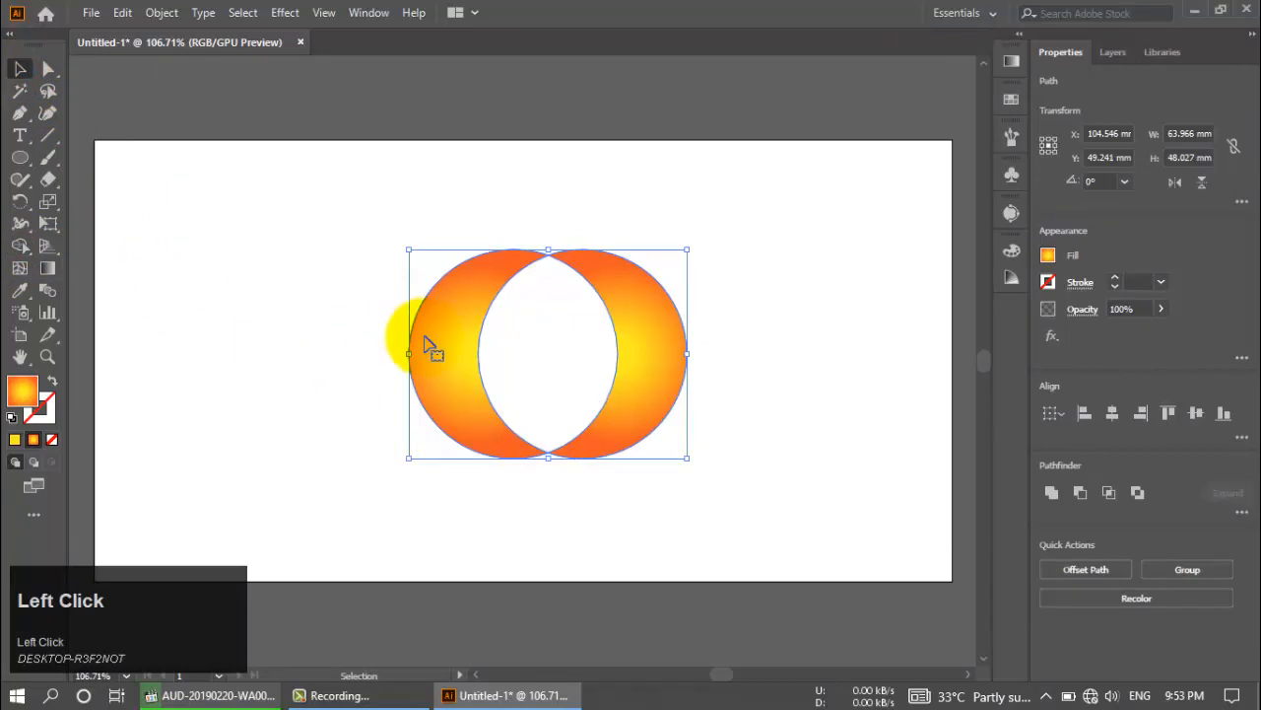
click(330, 292)
drag(441, 342, 213, 340)
drag(664, 373, 655, 320)
- Make a copy of the right crescent rotated 25° about its lower tip
click(20, 201)
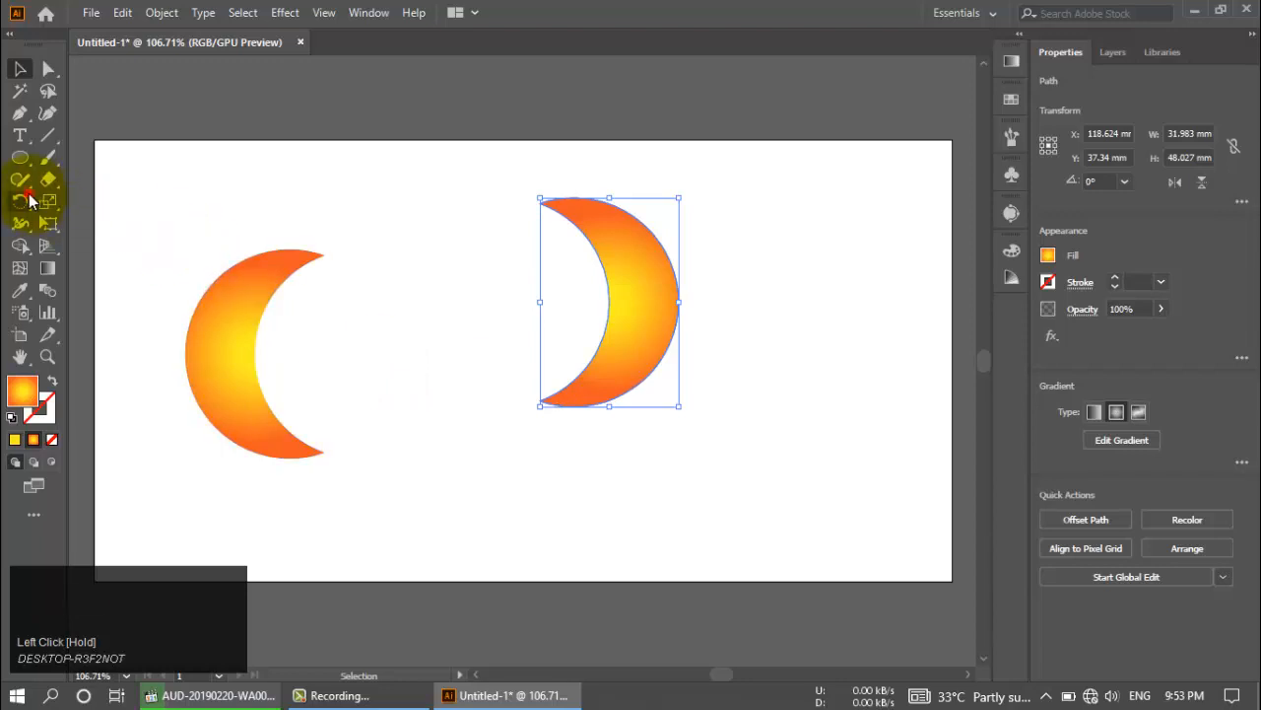
click(534, 405)
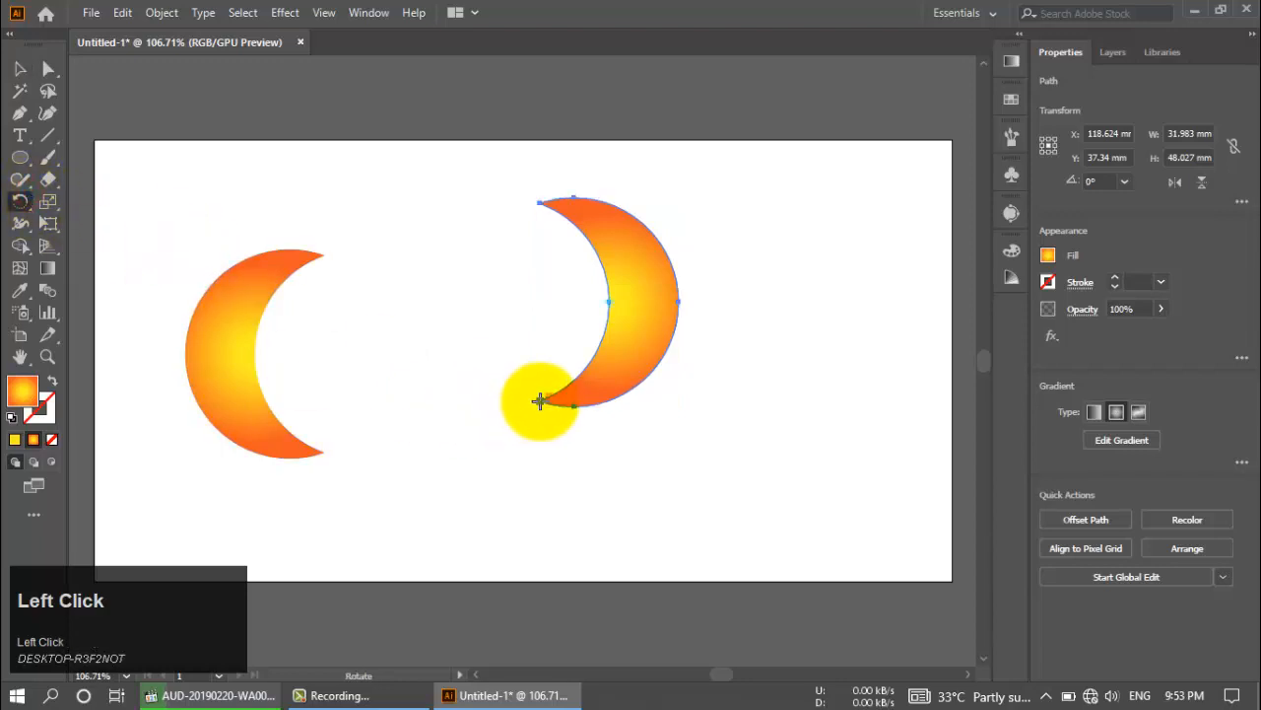
alt+click(539, 401)
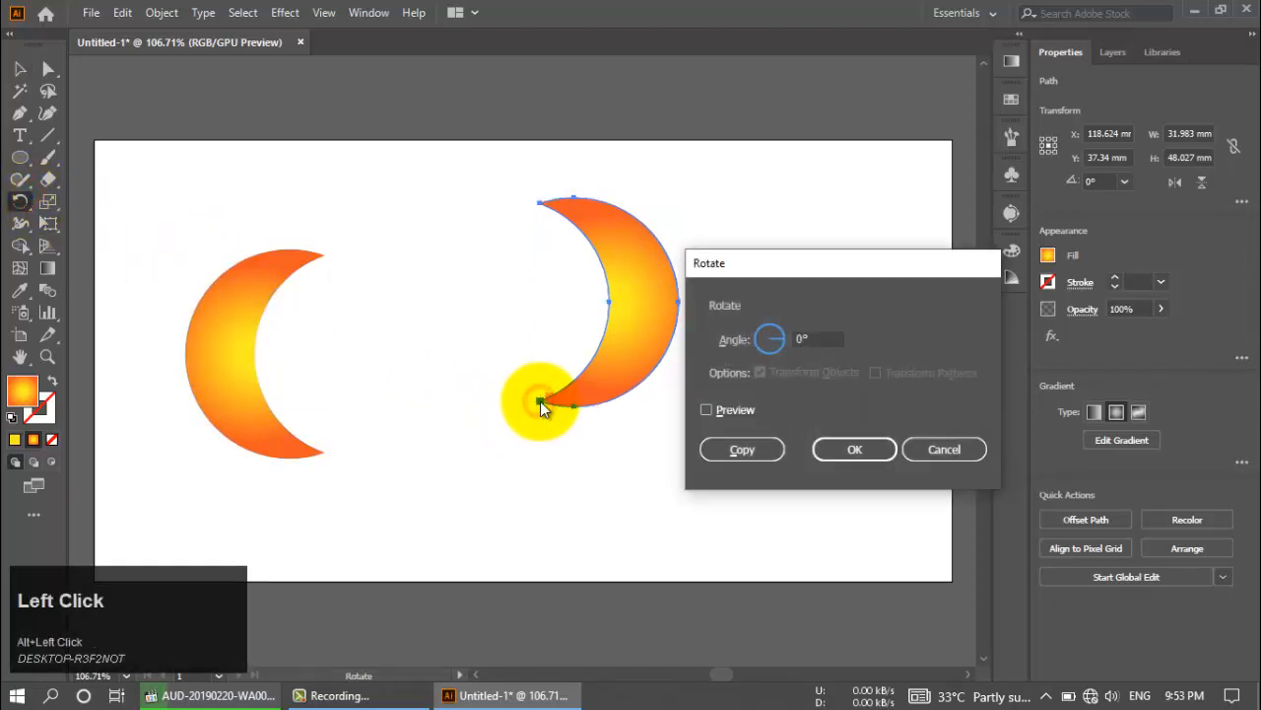
click(797, 339)
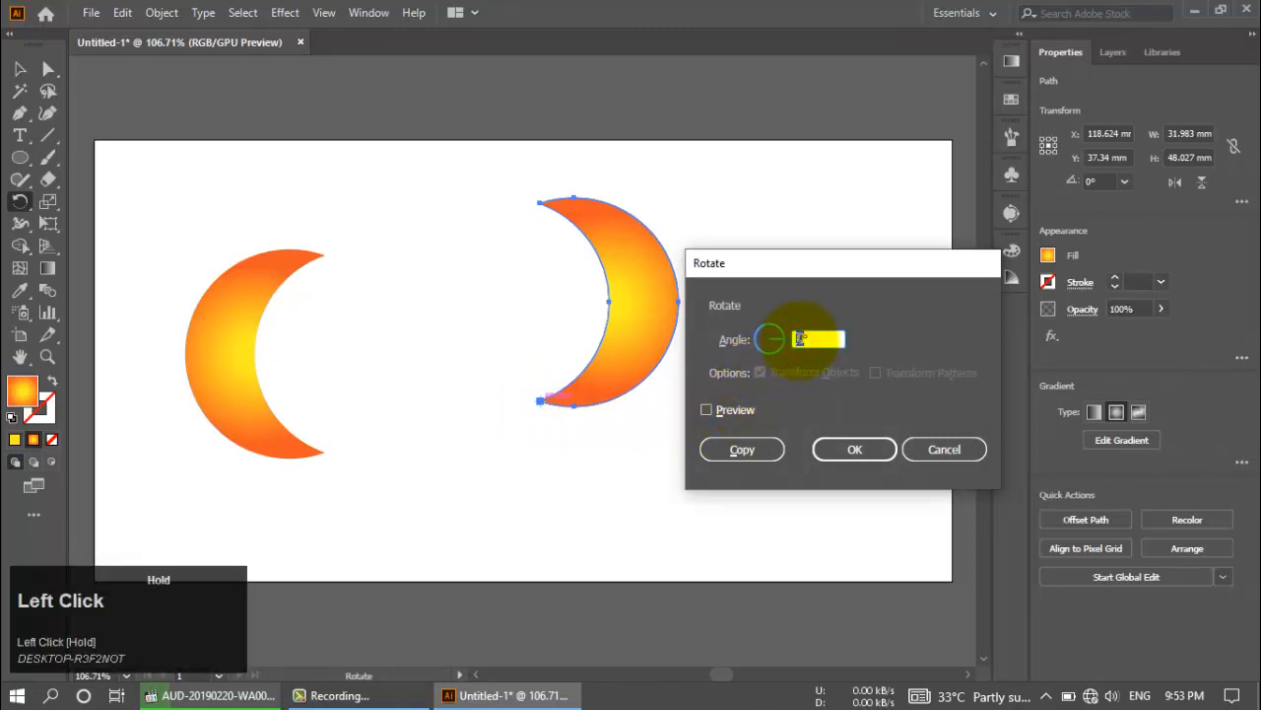
text(20)
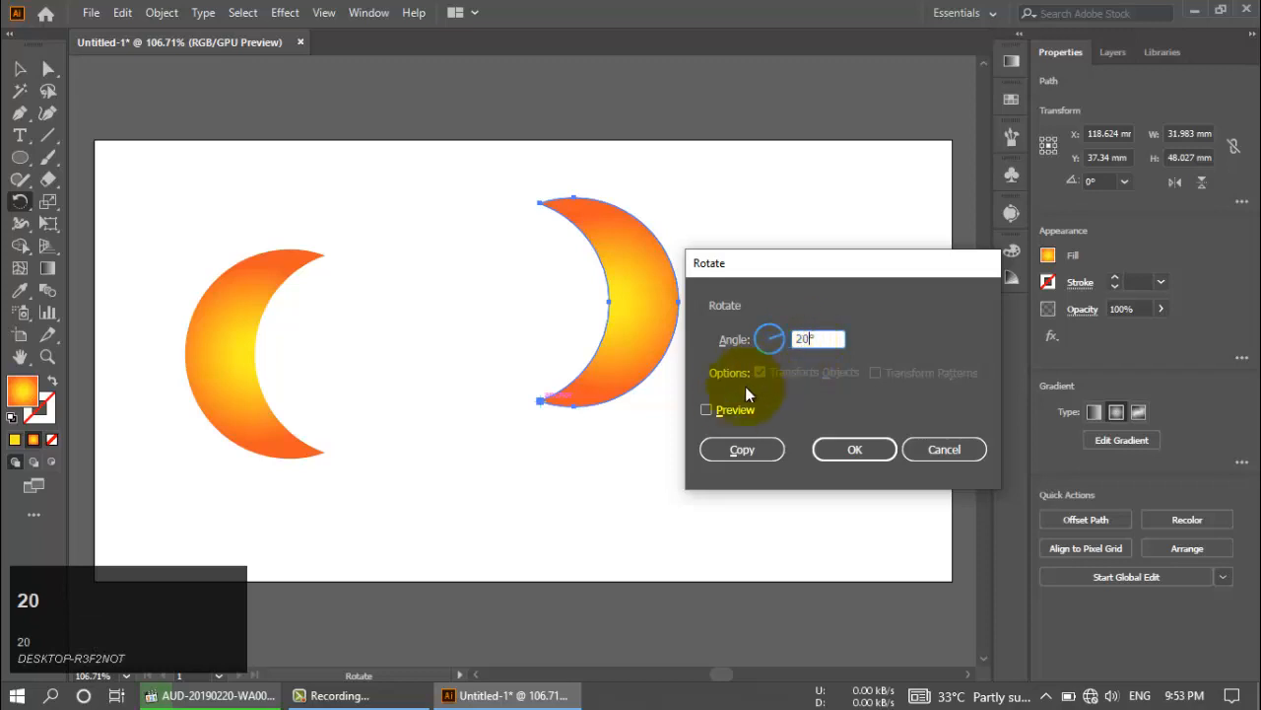
click(725, 409)
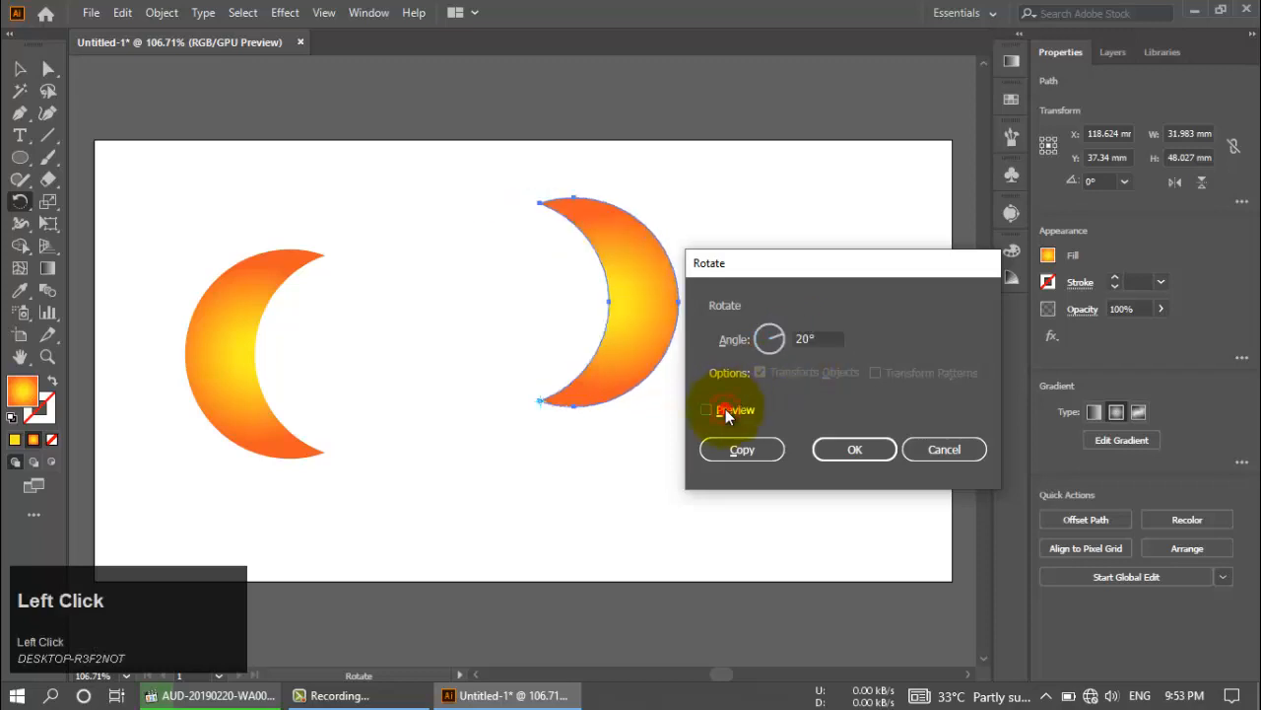
click(726, 409)
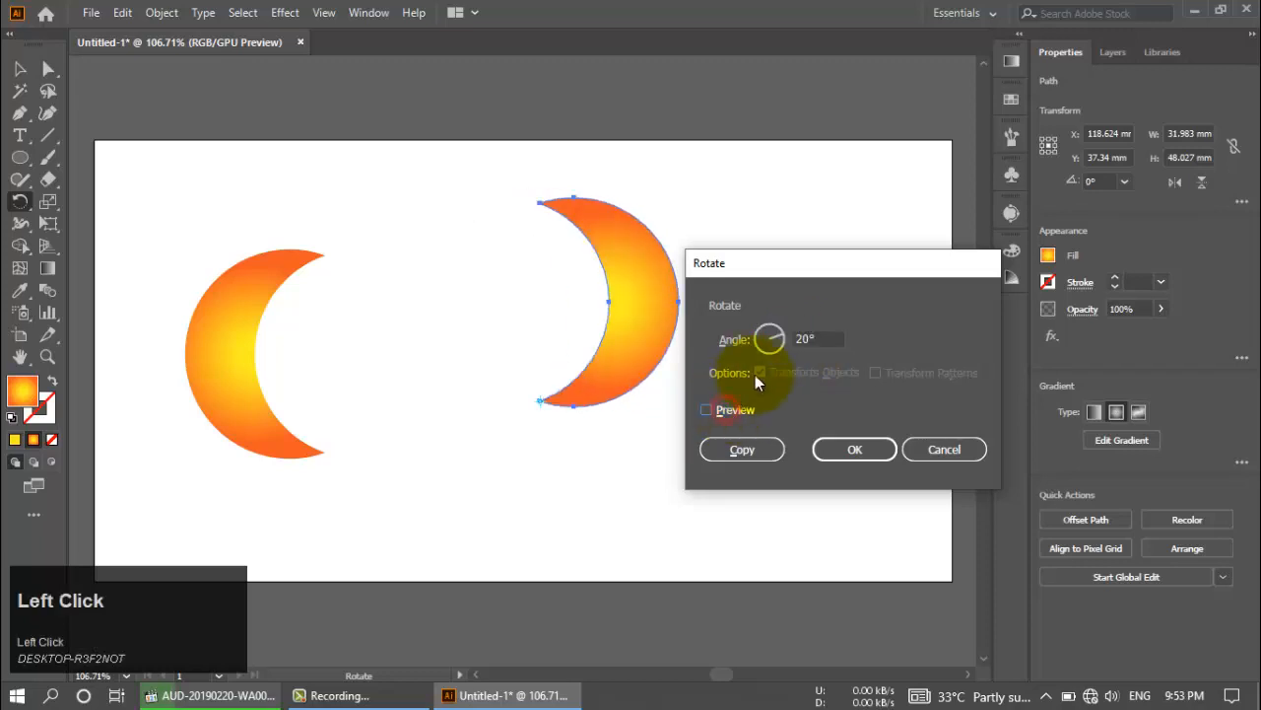
drag(804, 338, 808, 338)
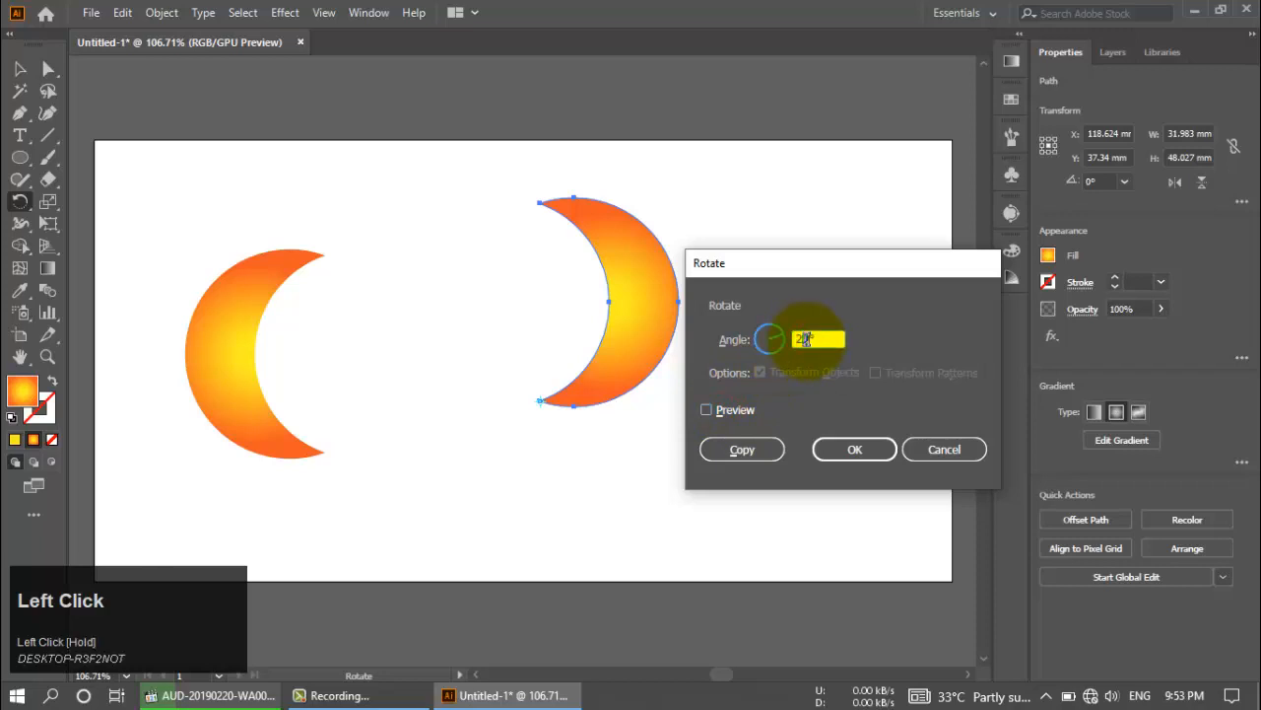
text(5)
click(735, 412)
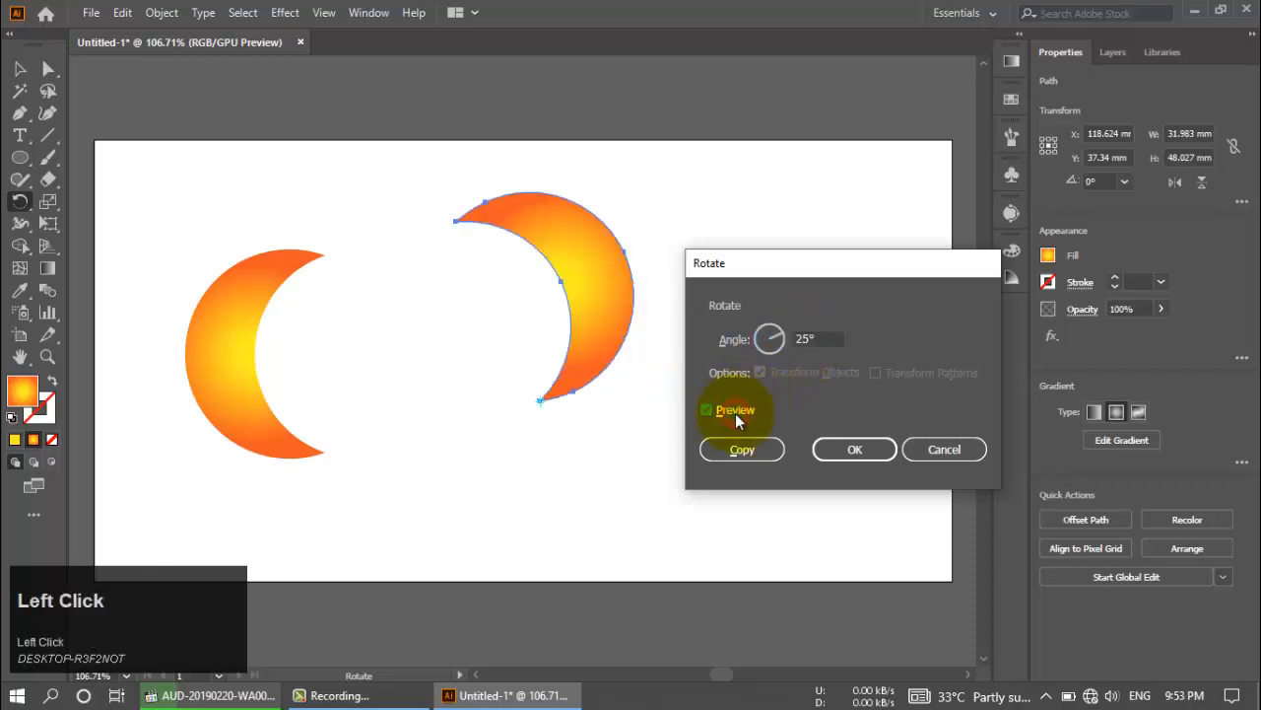
click(736, 412)
click(736, 413)
click(742, 449)
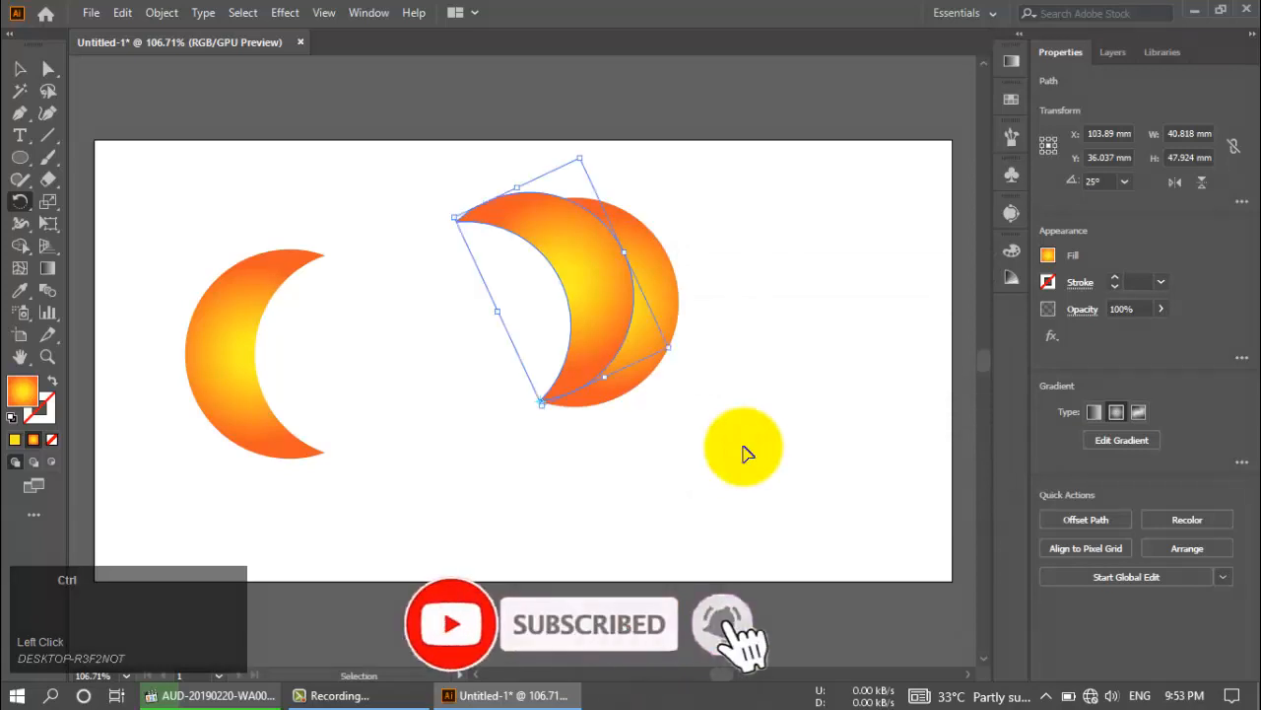
- Repeat the 25° rotated copy of the crescent around the lower tip until the copies form a full ring
key(ctrl+d)
key(ctrl+d)
key(ctrl+d)
key(ctrl+d)
key(ctrl+d)
key(ctrl+d)
key(ctrl+d)
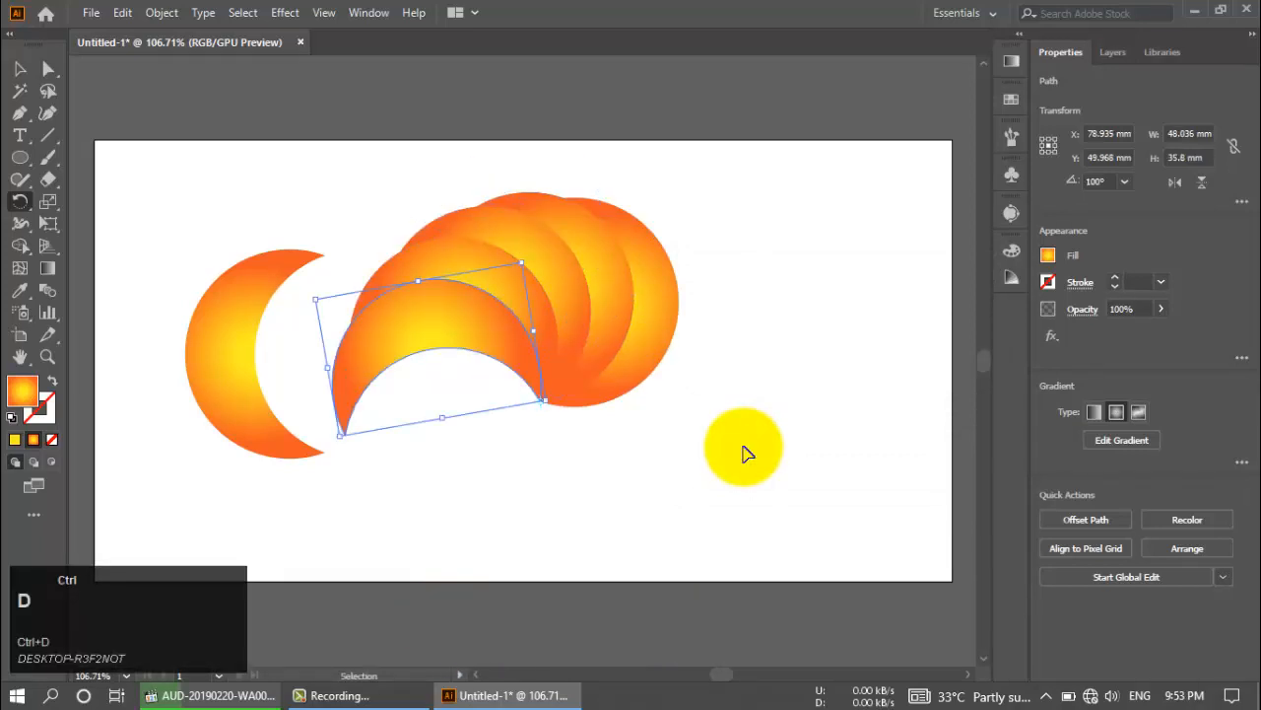
key(ctrl+d)
key(ctrl+d)
key(ctrl+d)
key(ctrl+d)
key(ctrl+d)
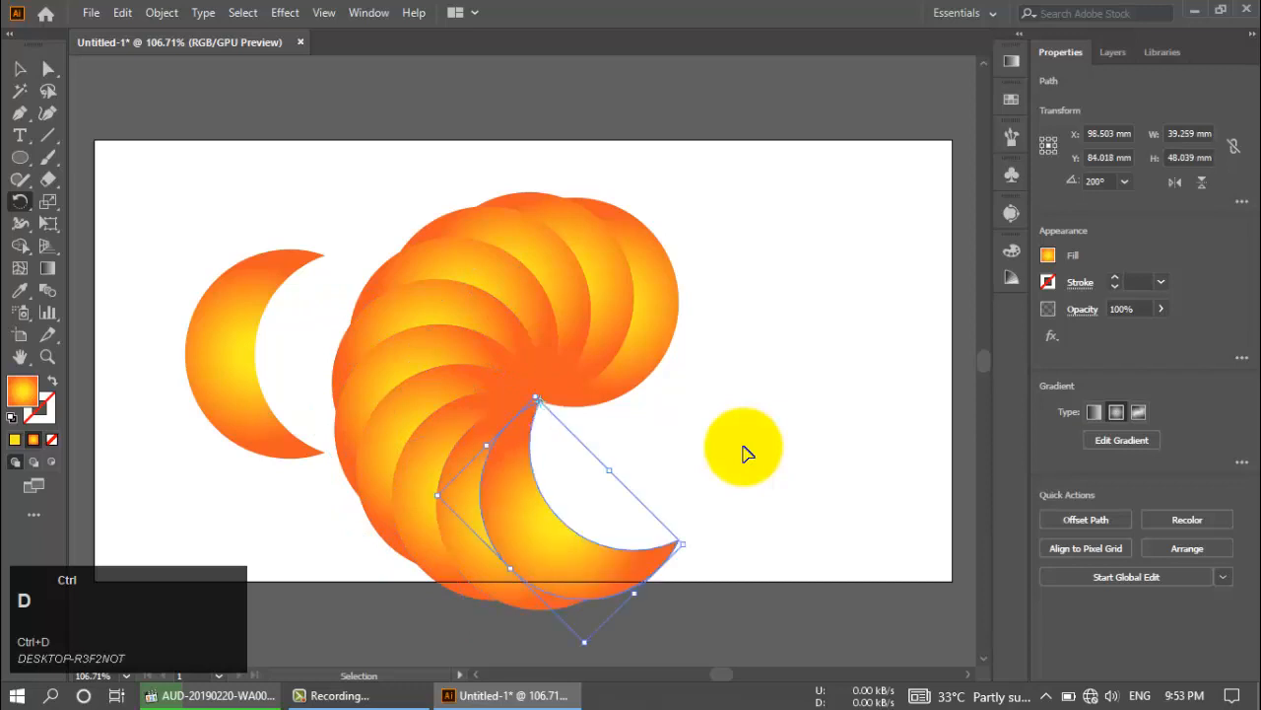
key(ctrl+d)
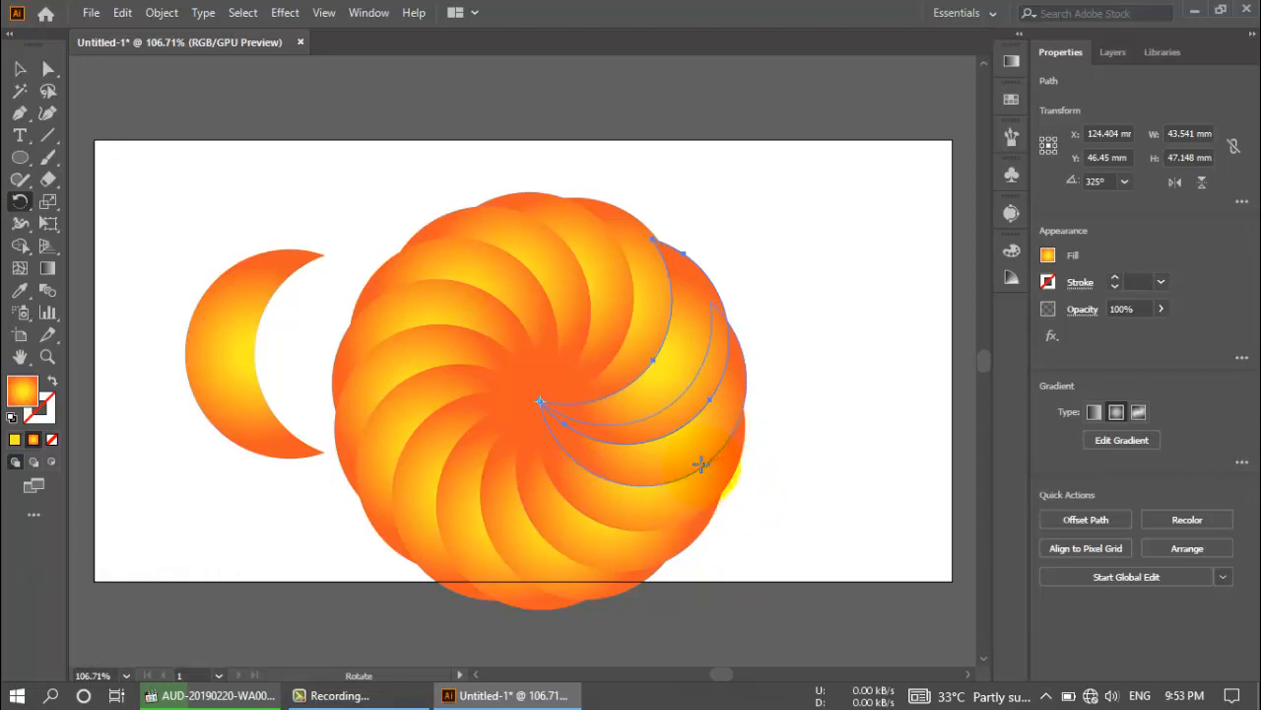
- Undo all the 25° rotated copies, leaving only the original right crescent beside the left one
click(20, 69)
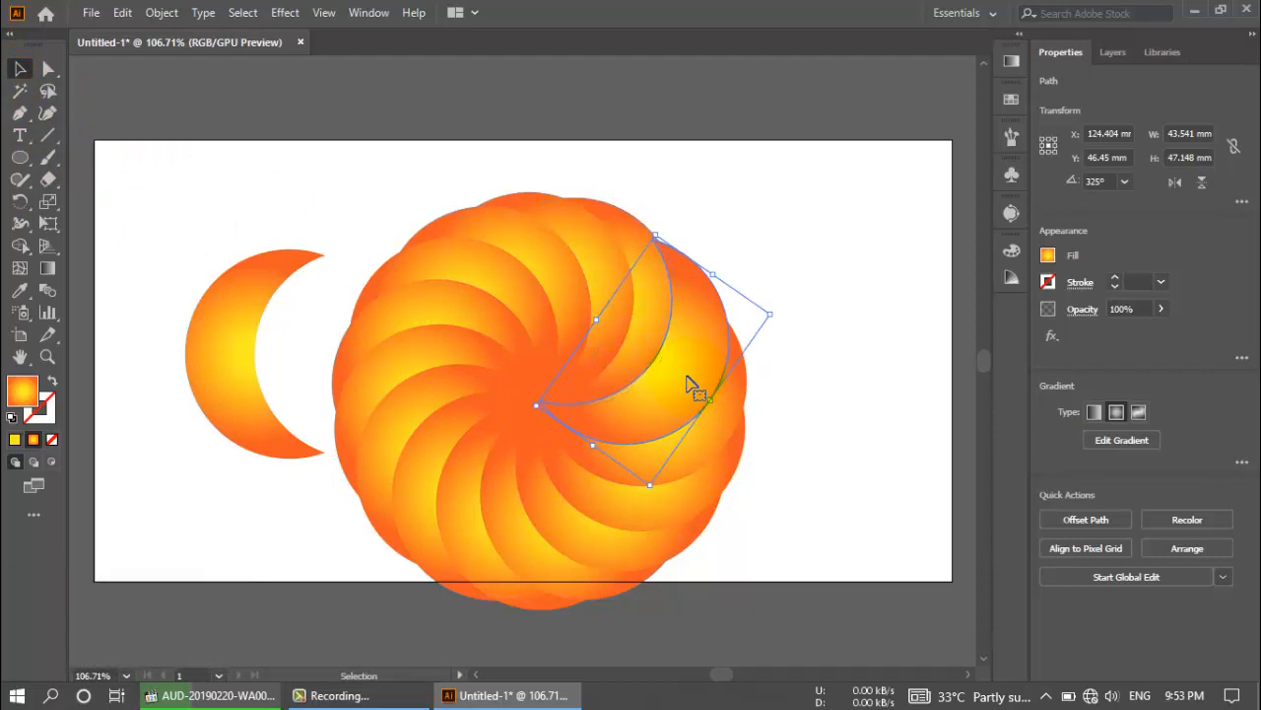
key(ctrl+z)
key(ctrl+z)
key(ctrl+z)
key(ctrl+z)
key(ctrl+z)
key(ctrl+z)
key(ctrl+z)
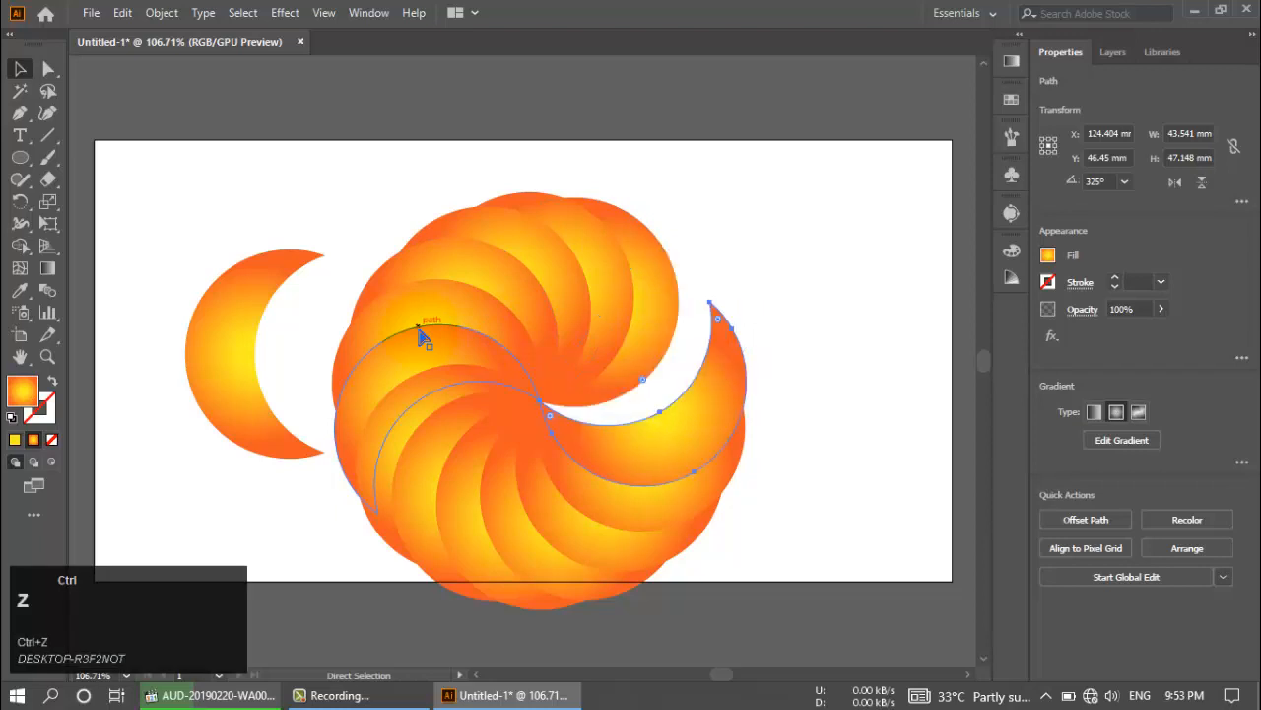
key(ctrl+z)
key(ctrl+z)
key(ctrl+z)
key(ctrl+z)
key(ctrl+z)
key(ctrl+z)
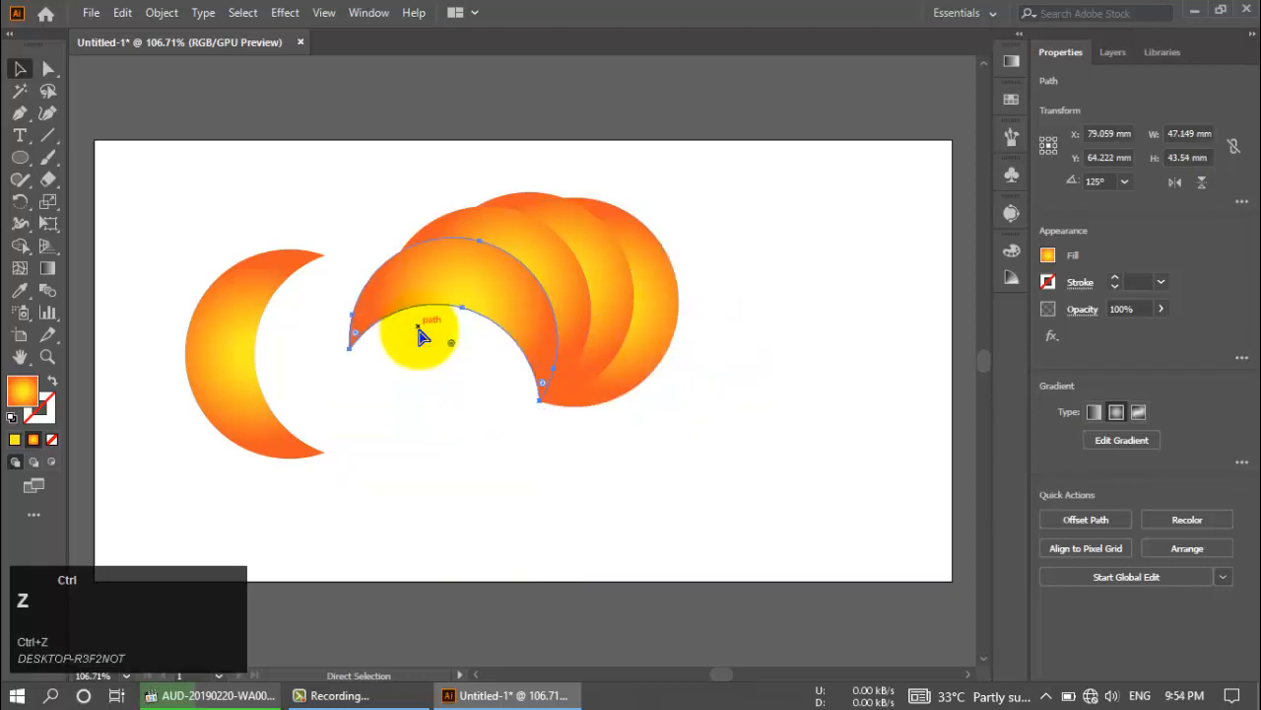
- Make a copy of the right crescent rotated 30° about its lower tip, checking the preview
click(20, 201)
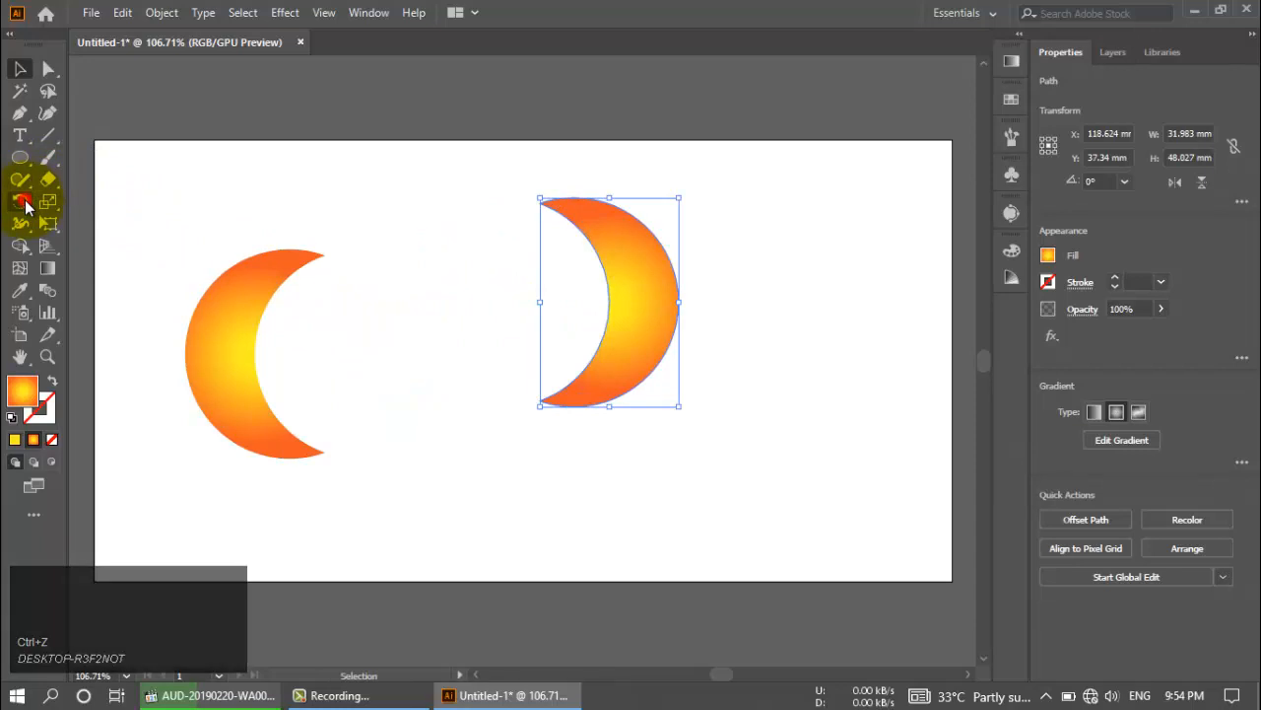
alt+click(539, 402)
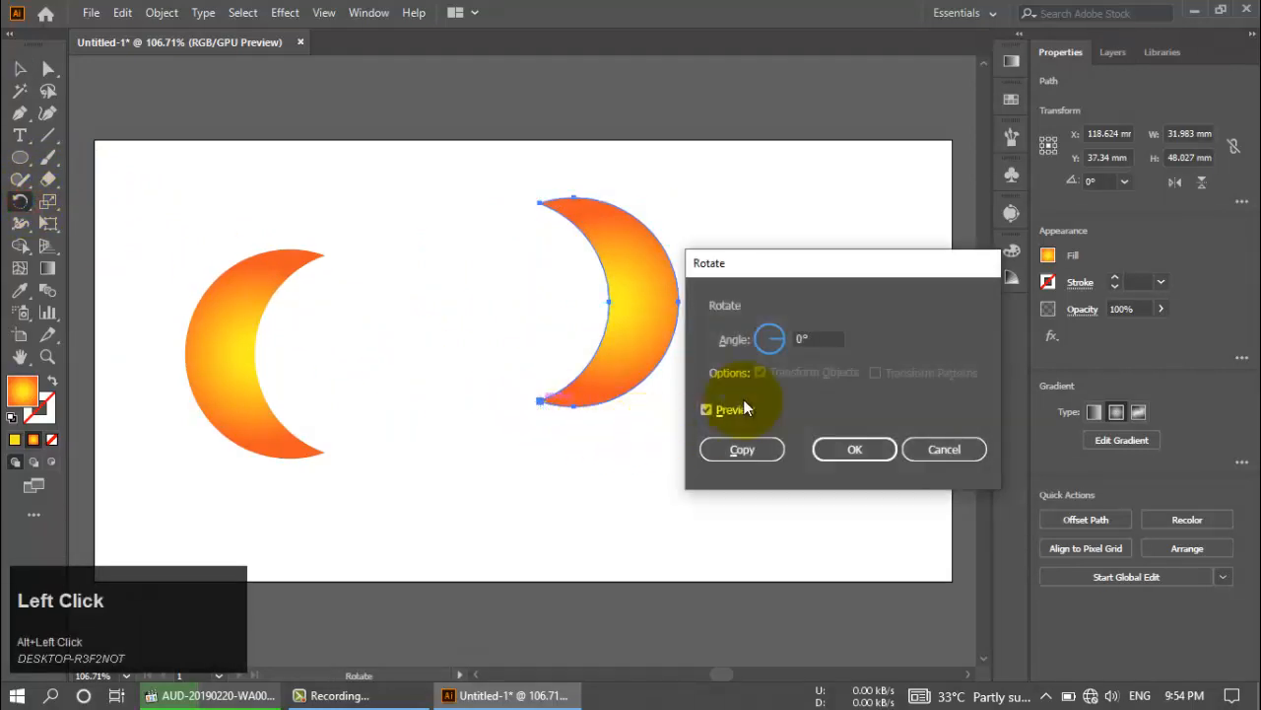
click(802, 338)
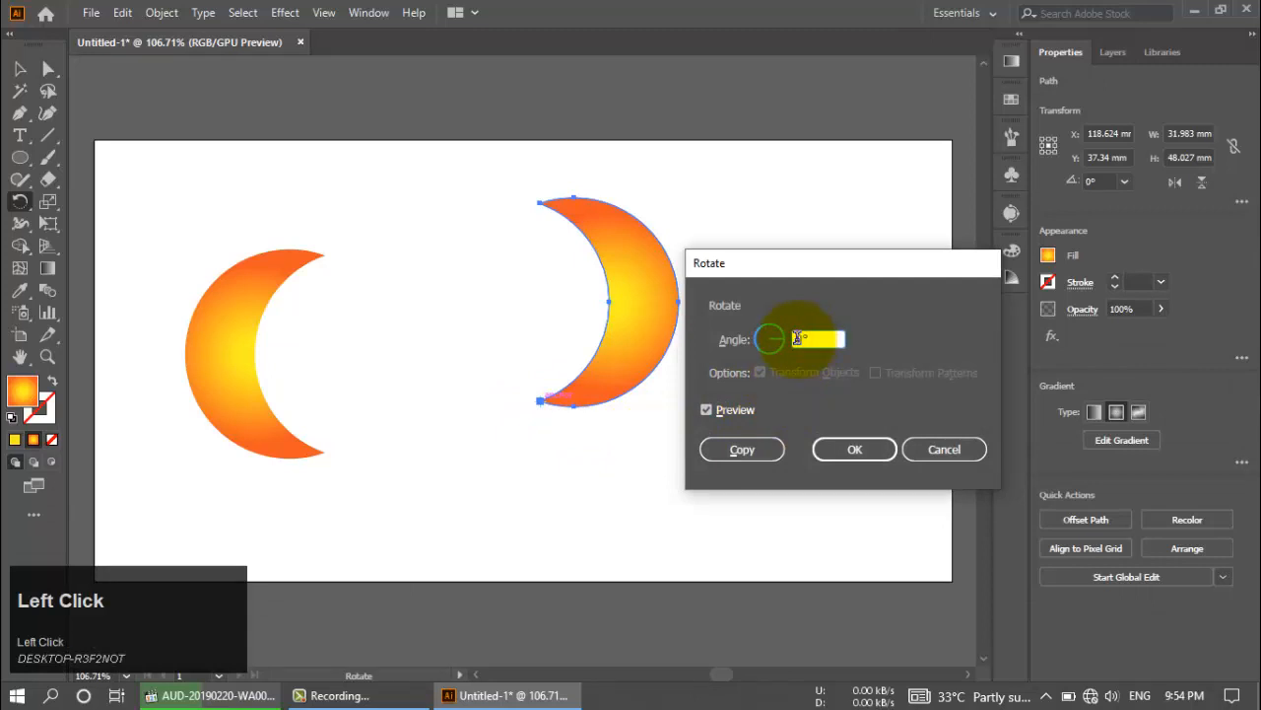
text(300)
click(749, 410)
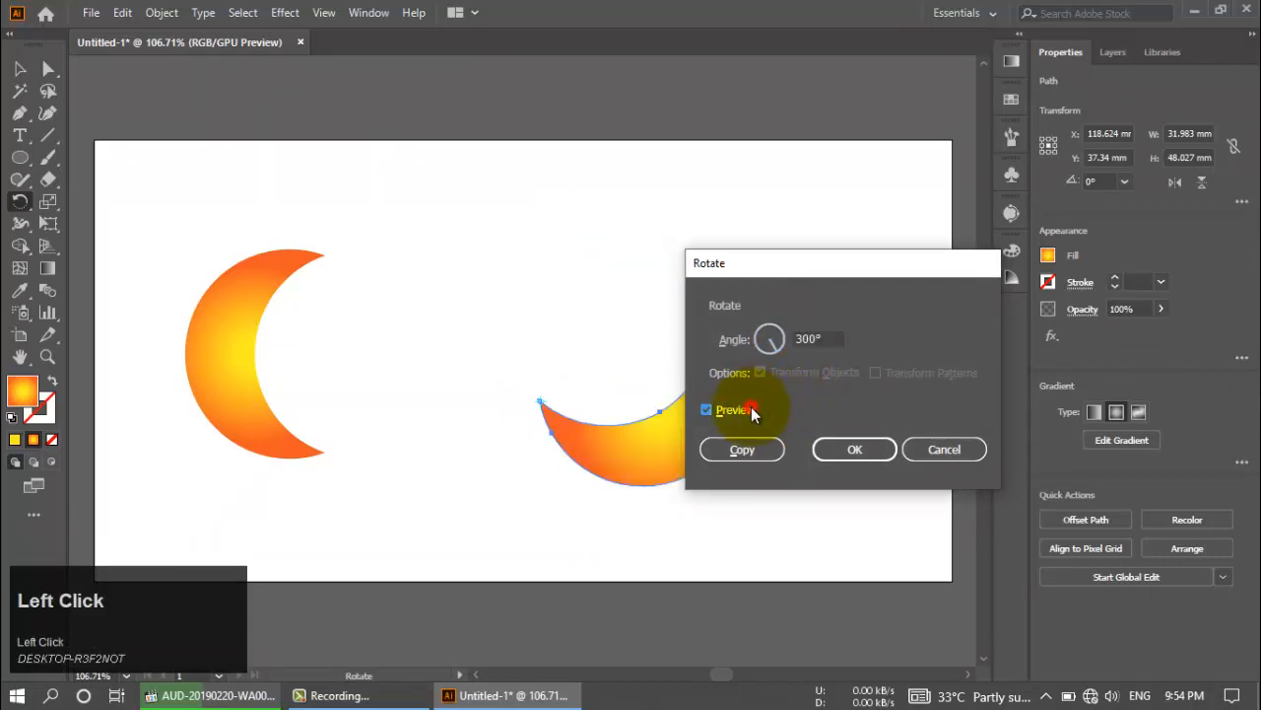
click(752, 412)
click(810, 338)
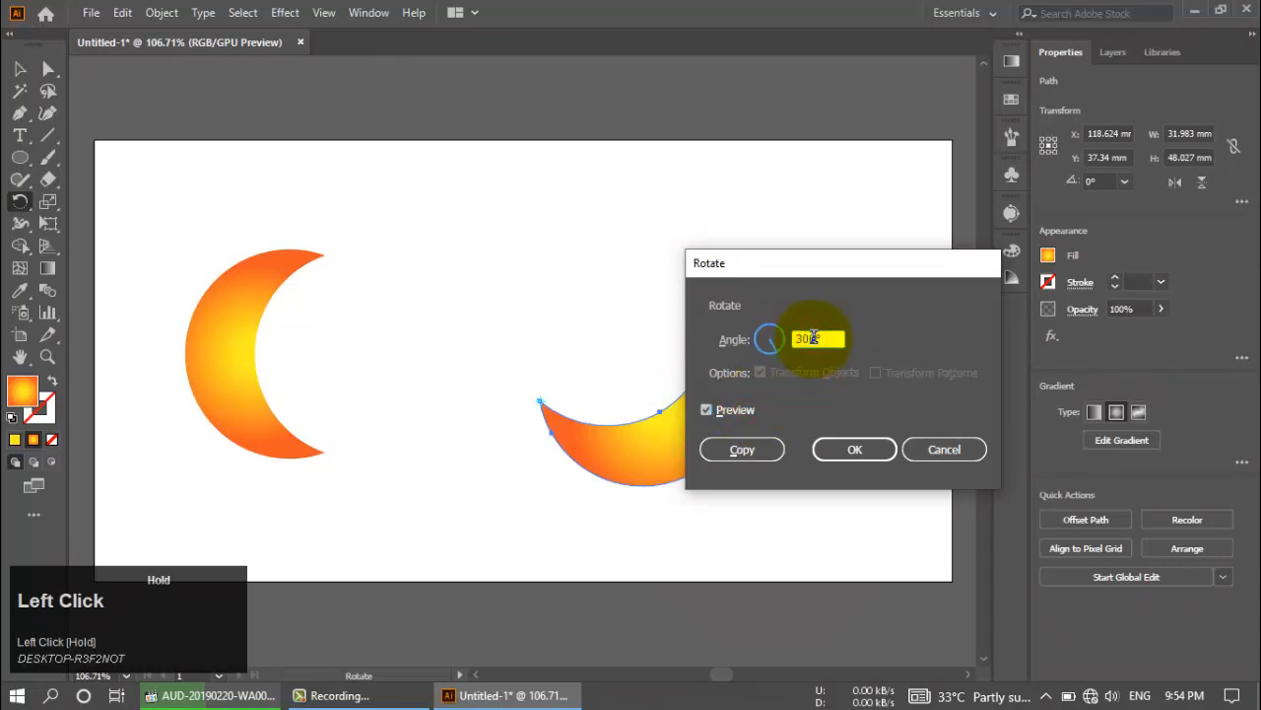
key(BackSpace)
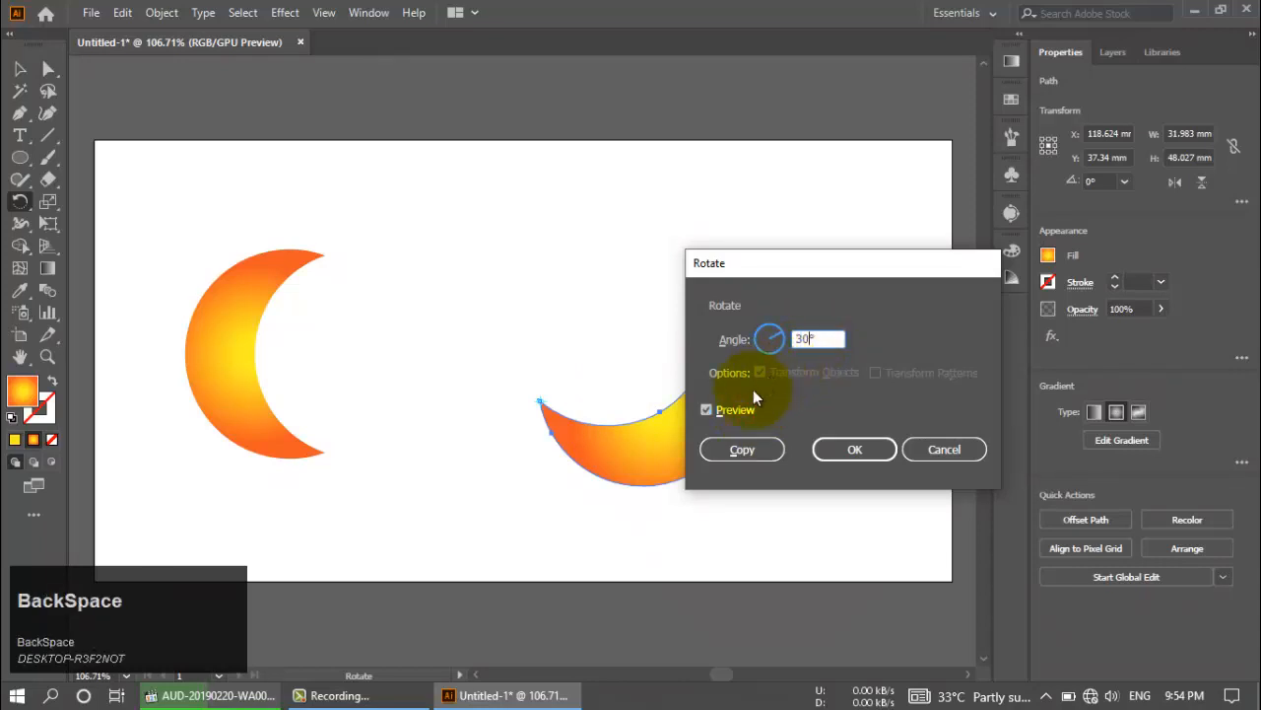
click(745, 409)
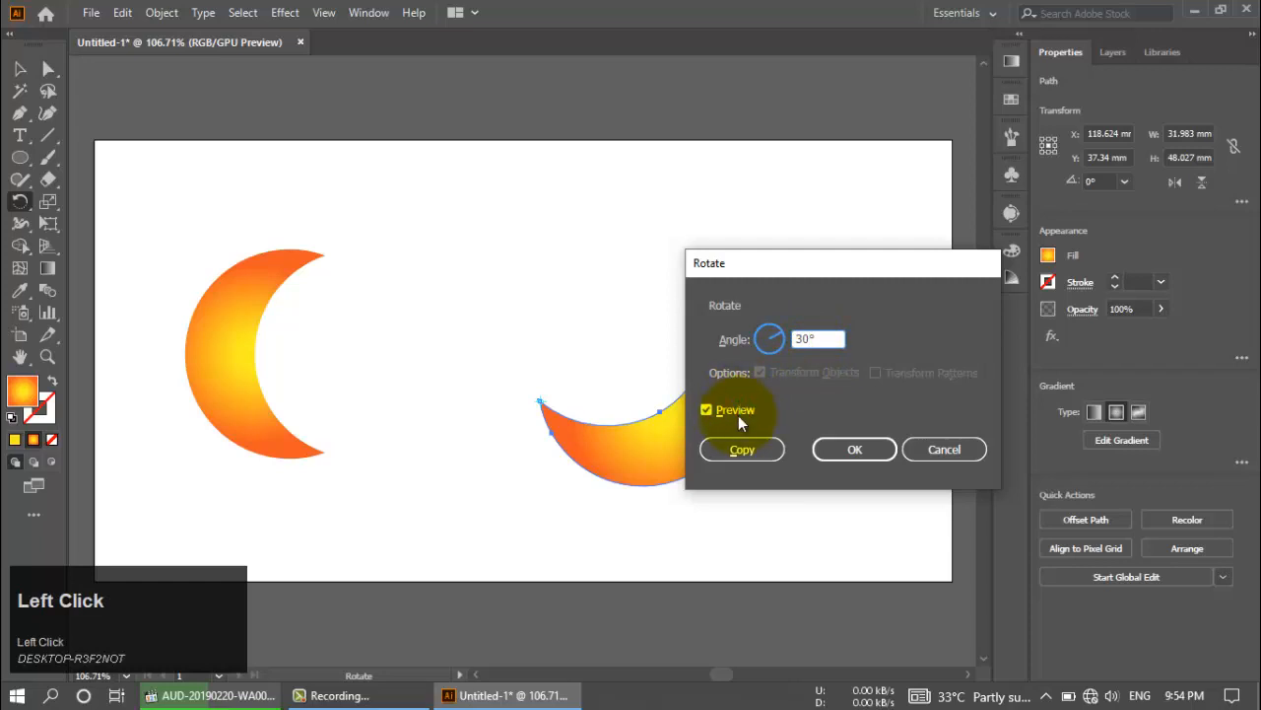
click(737, 411)
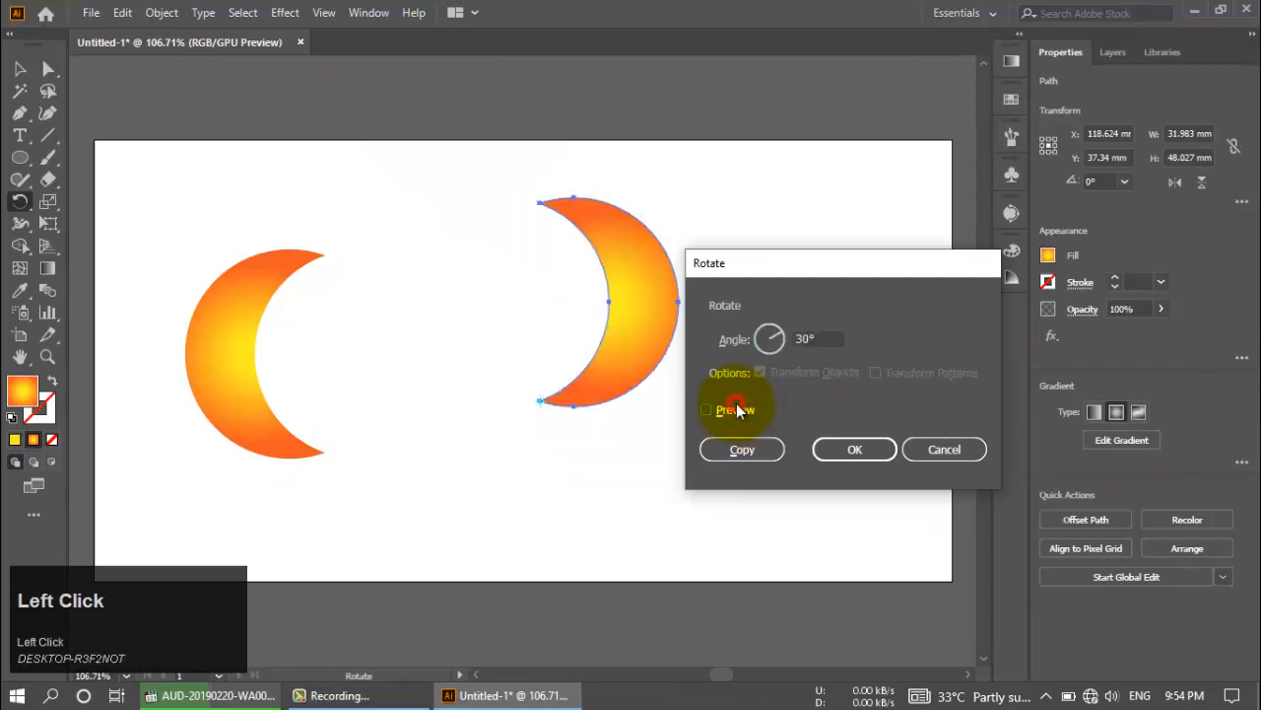
click(736, 404)
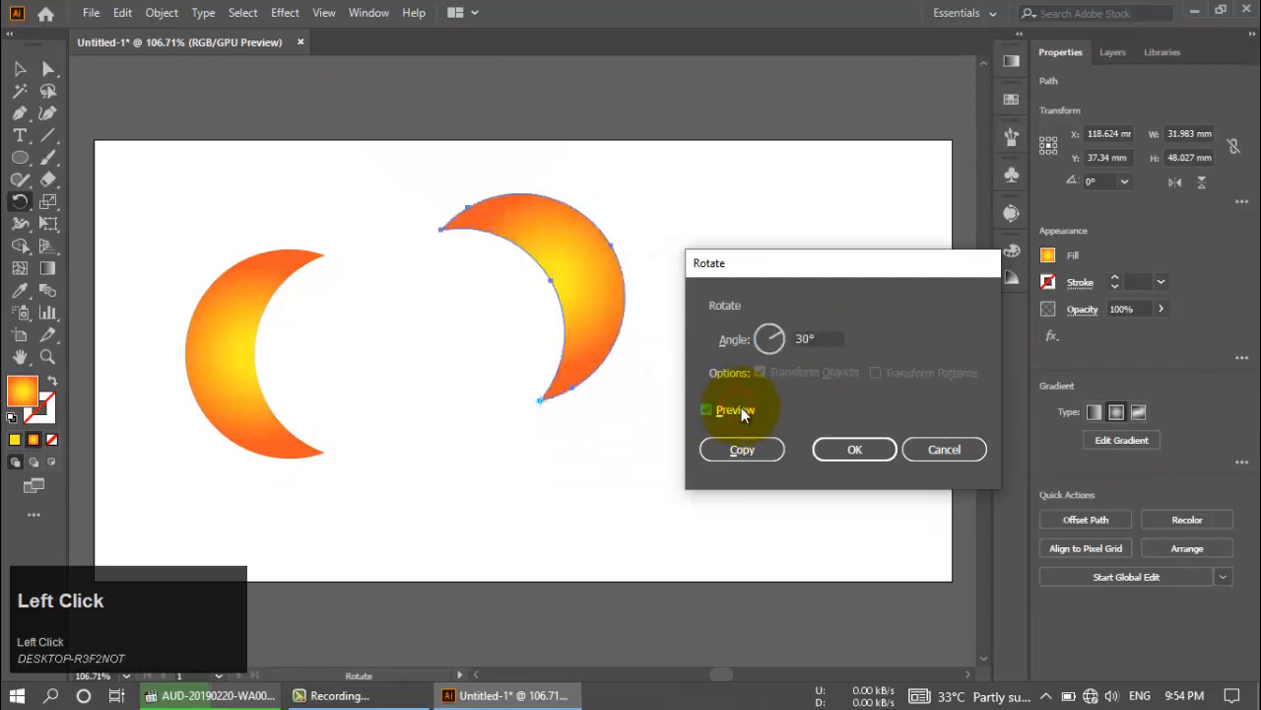
click(741, 446)
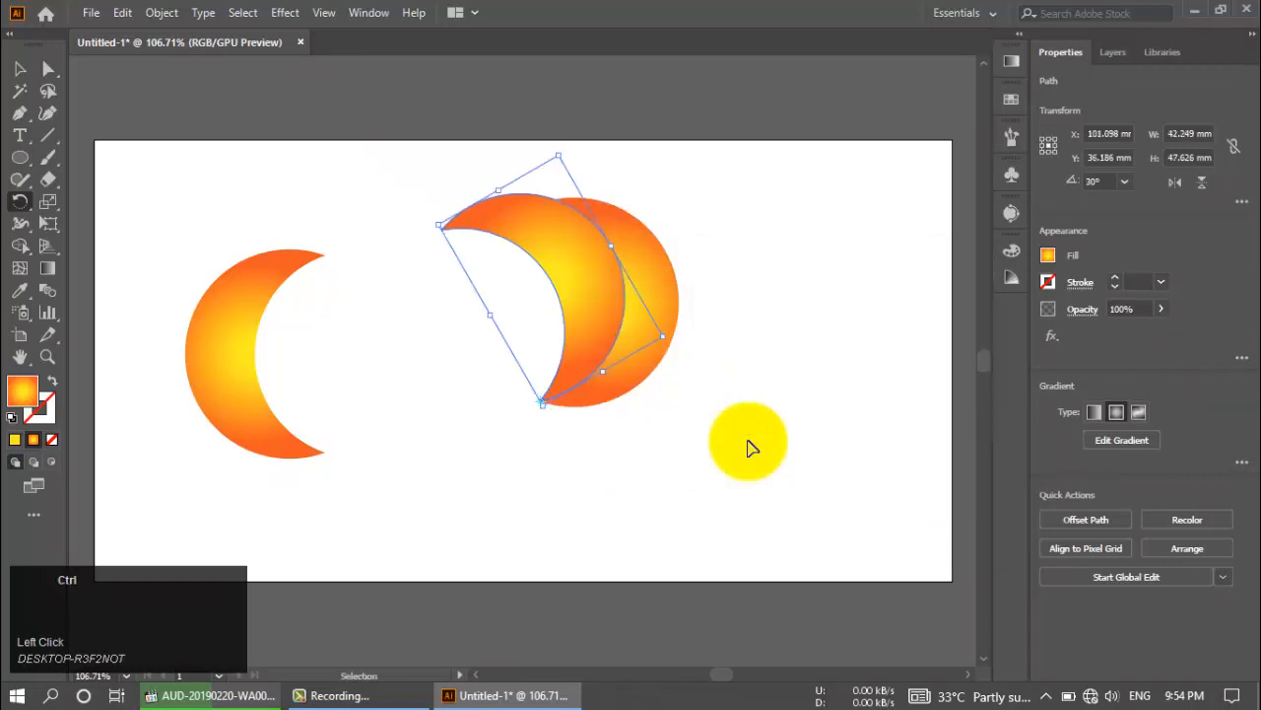
- Repeat the 30° rotated copy ten times to complete a full ring of crescents around the tip
key(ctrl+d)
key(ctrl+d)
key(ctrl+d)
key(ctrl+d)
key(ctrl+d)
key(ctrl+d)
key(ctrl+d)
key(ctrl+d)
key(ctrl+d)
key(ctrl+d)
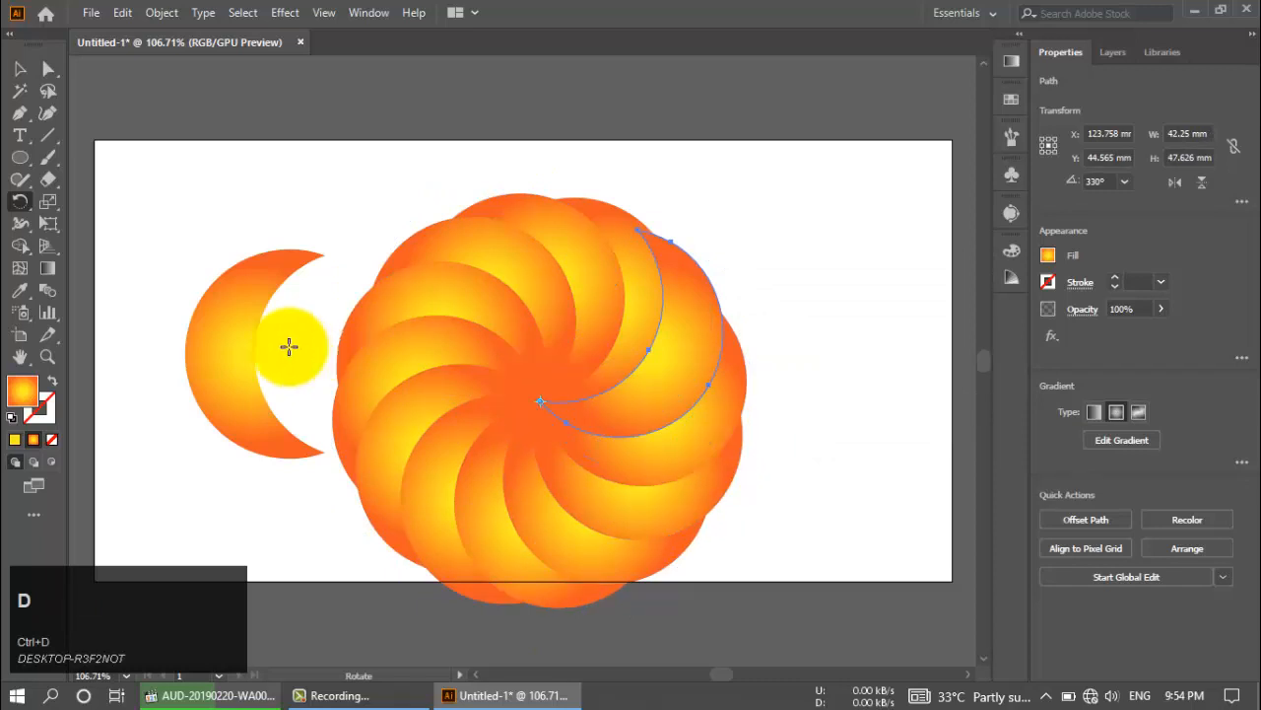
- Move the separate crescent toward the artboard's left edge and fit the ring inside the artboard, scaled to about 67 mm wide
click(20, 68)
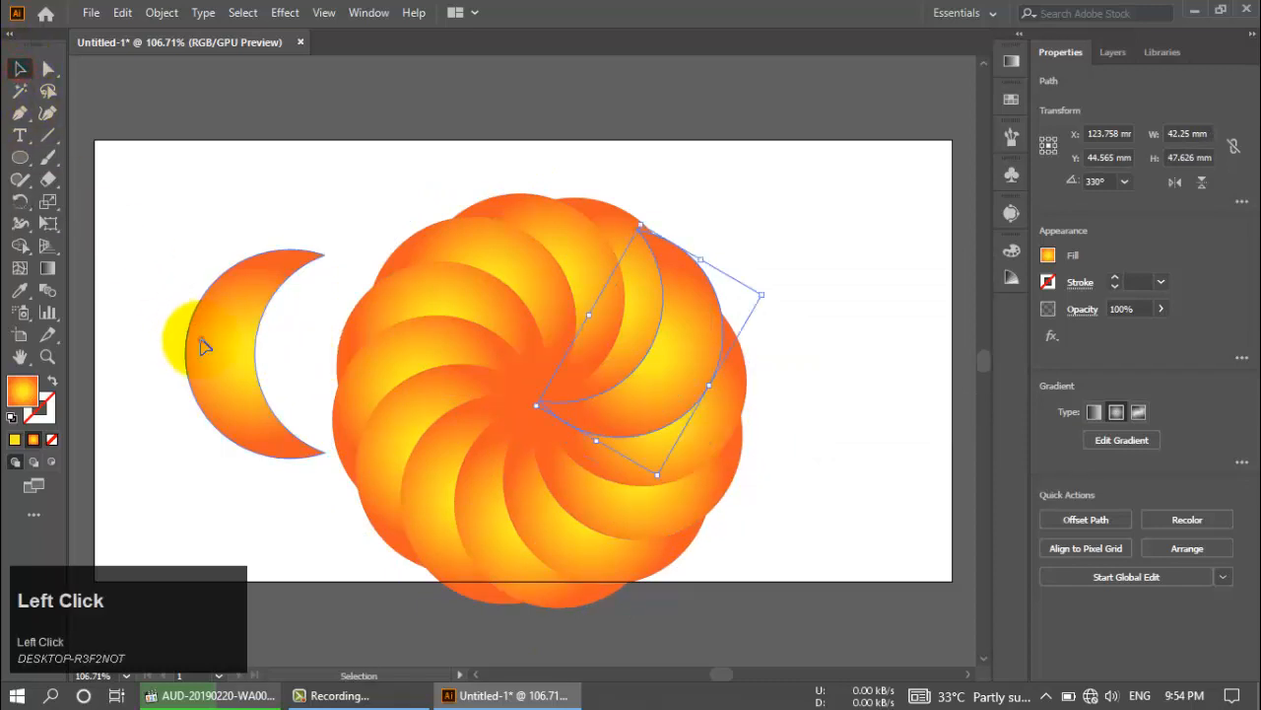
drag(183, 338, 114, 306)
drag(776, 217, 384, 627)
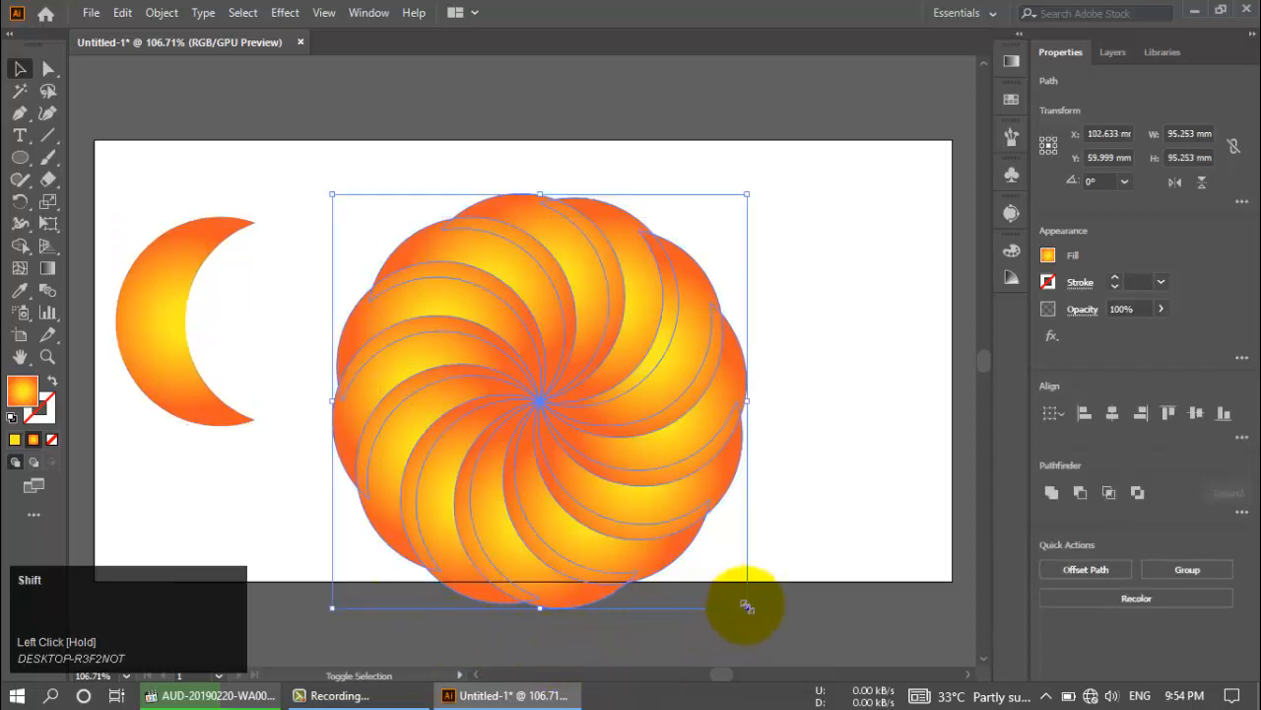
drag(746, 605, 682, 548)
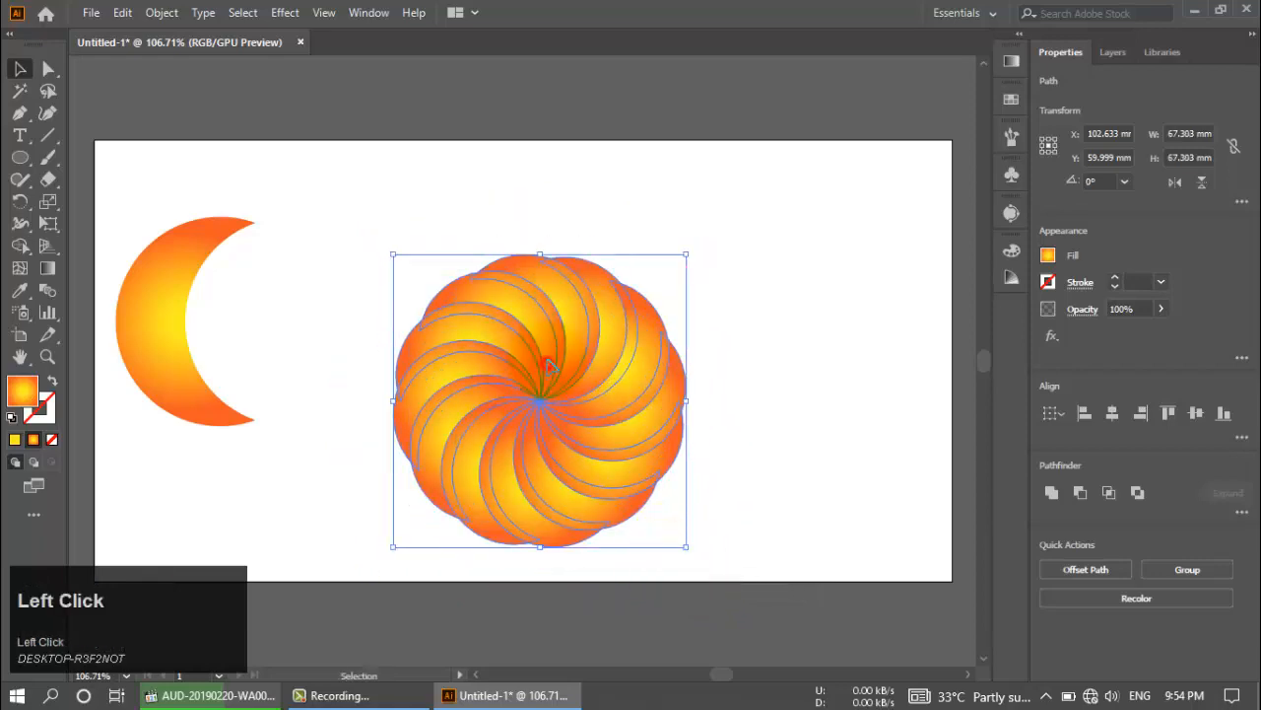
drag(550, 365, 544, 317)
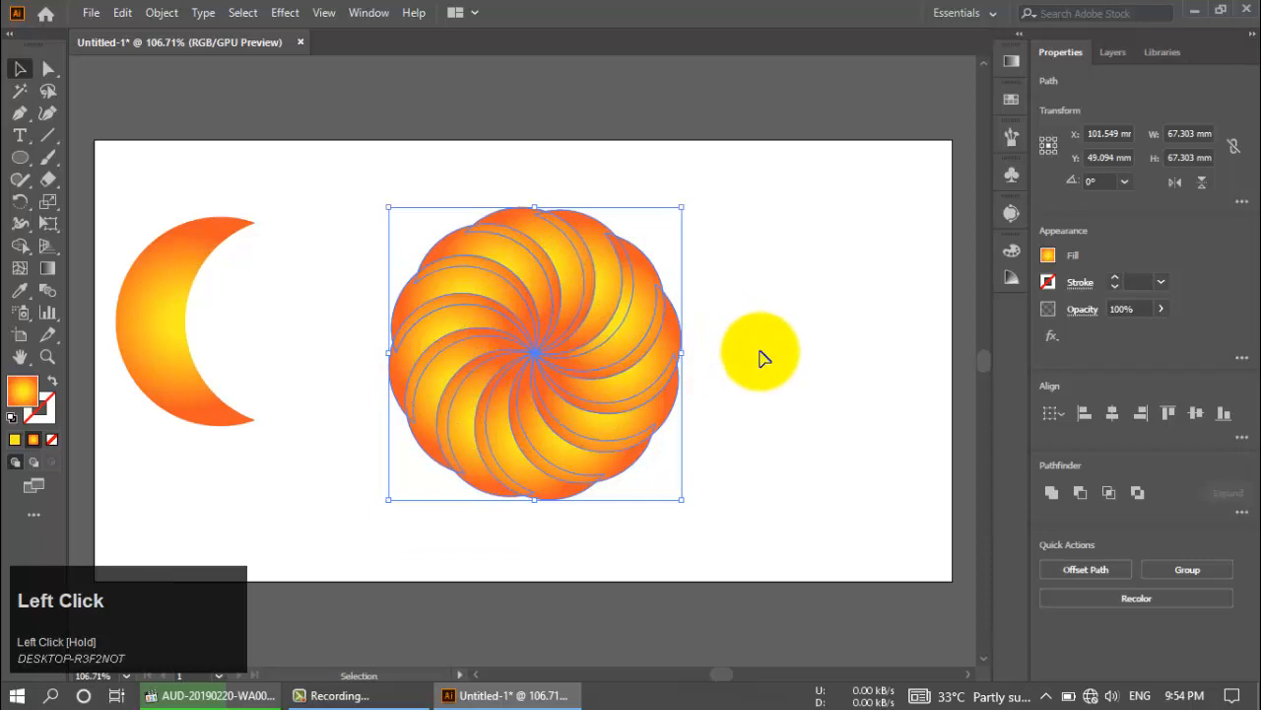
- Split the overlapping crescents of the ring into separate pieces with the Pathfinder's Divide operation
click(1242, 513)
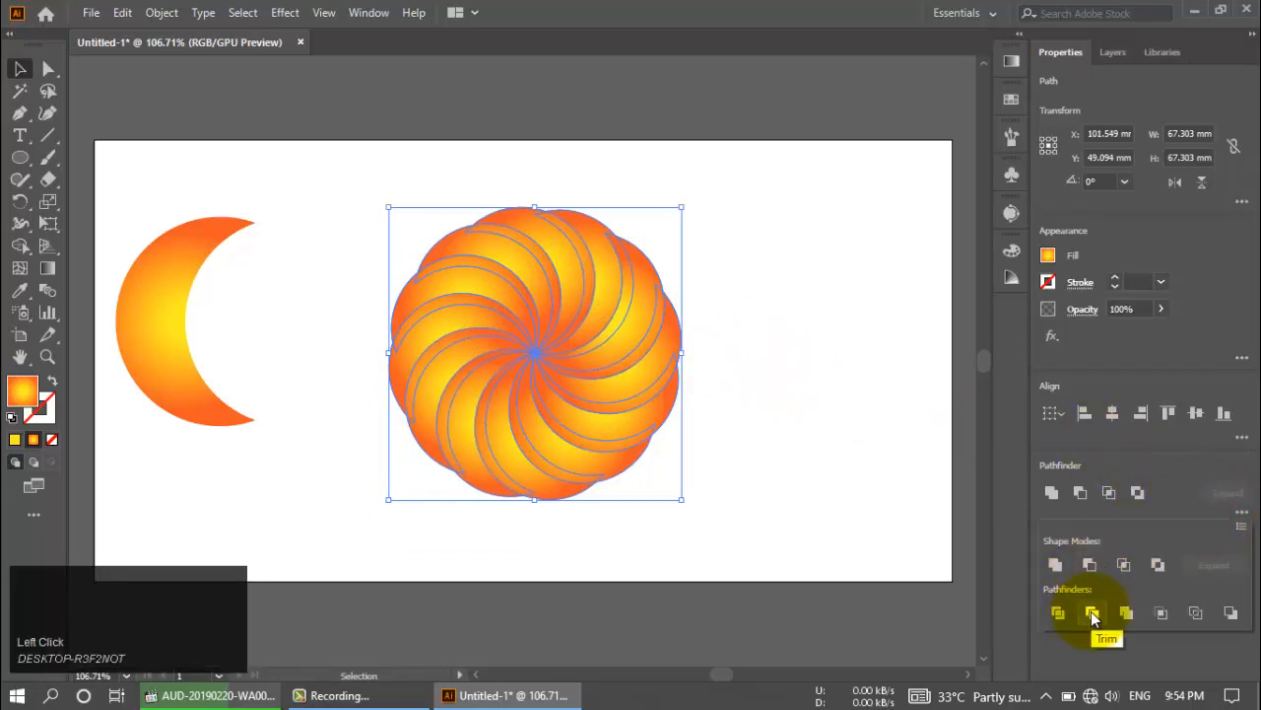
click(1059, 614)
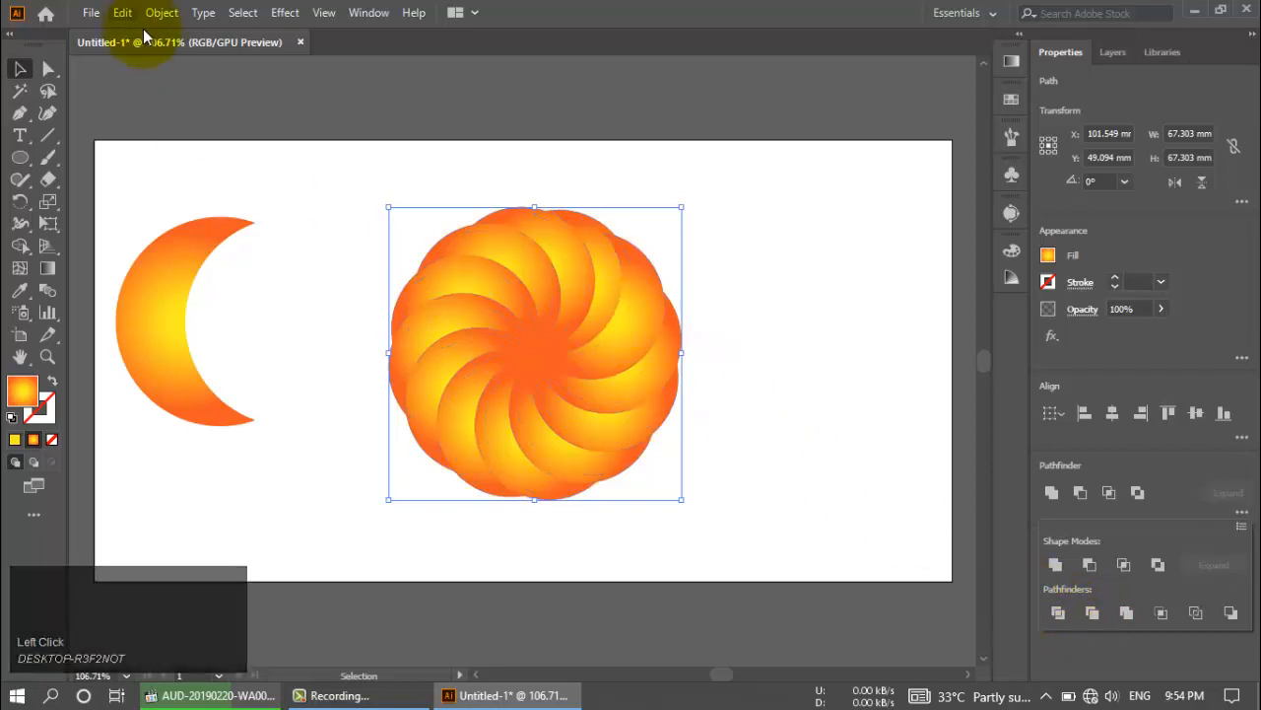
click(168, 70)
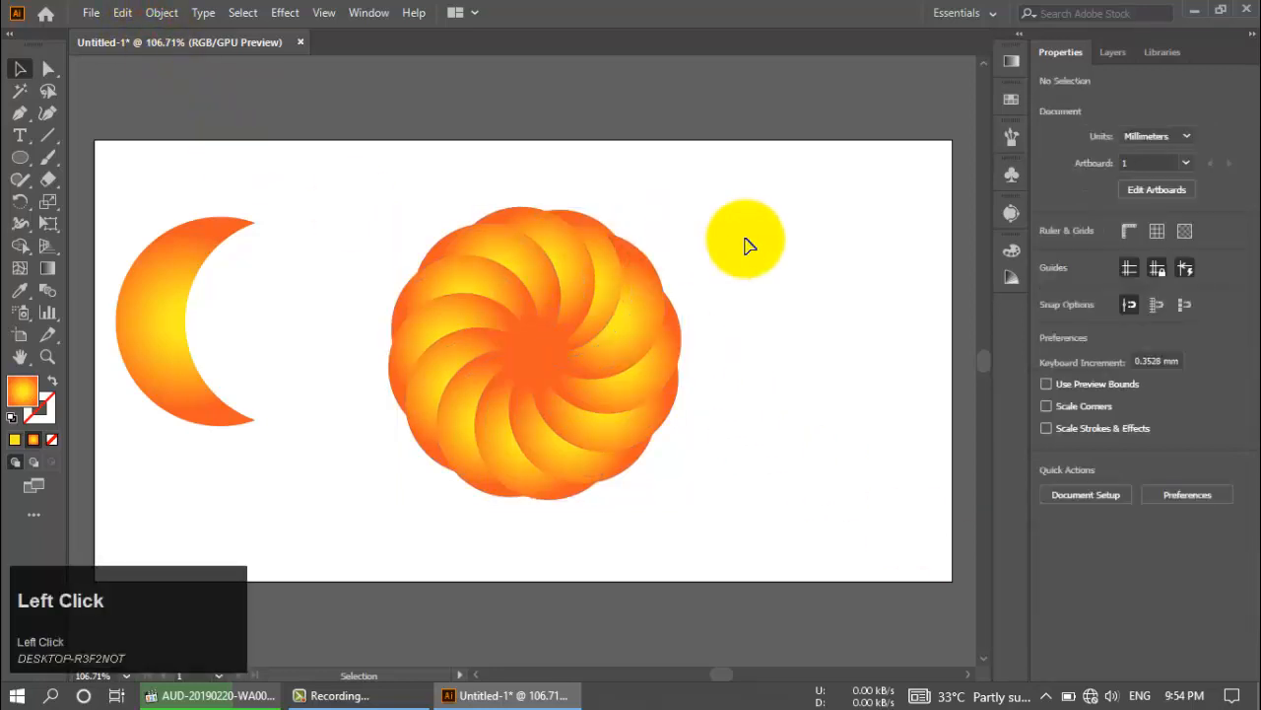
- Expand the divided ring and ungroup its pieces
drag(746, 240, 424, 471)
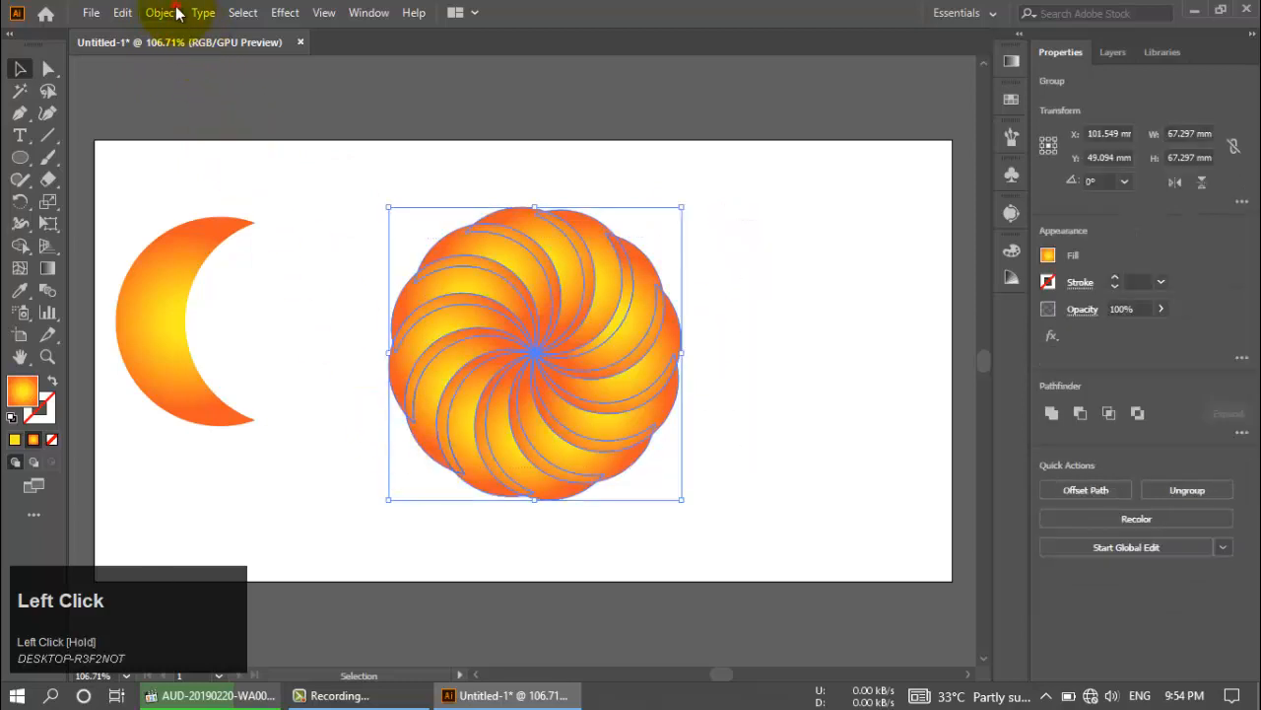
click(164, 12)
click(227, 226)
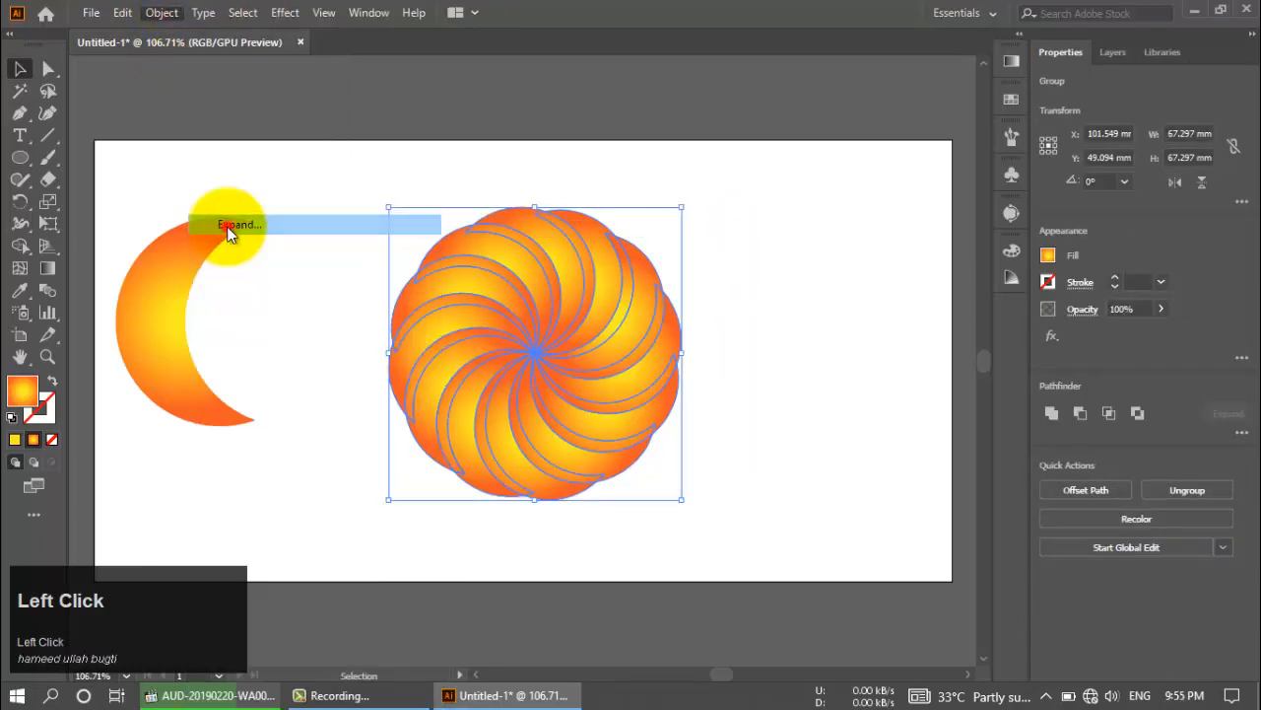
click(578, 451)
right_click(567, 356)
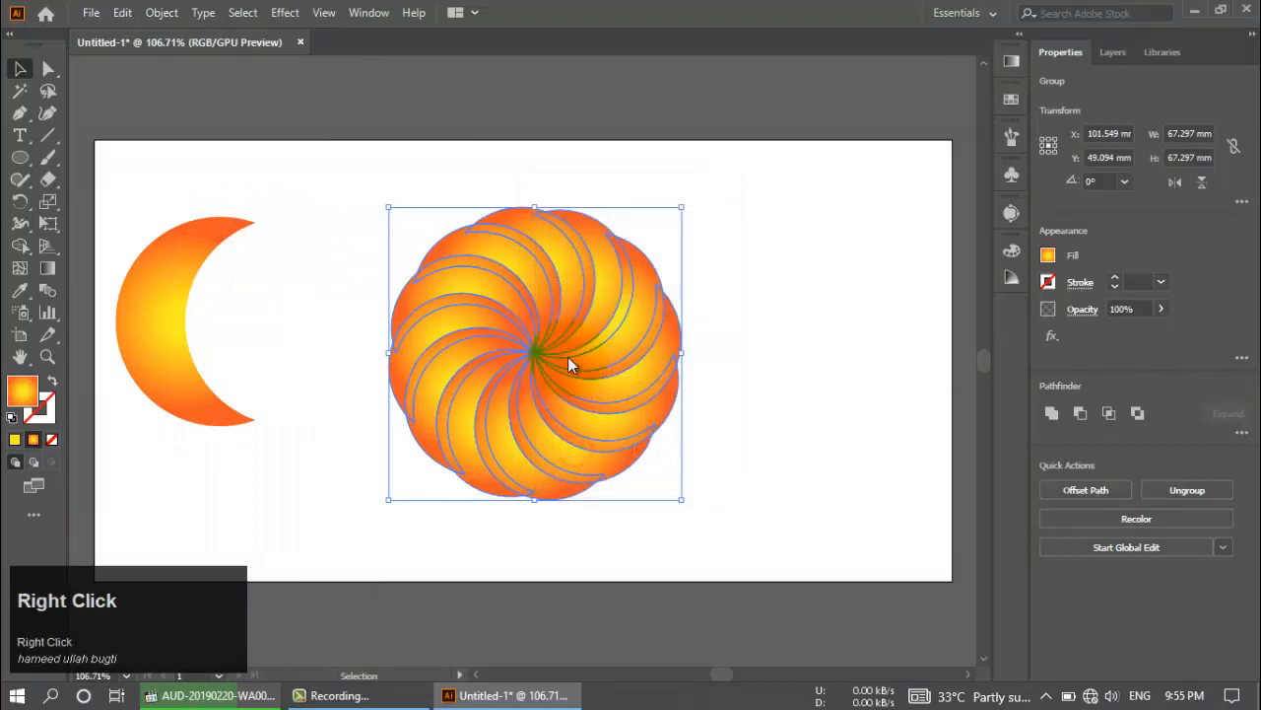
click(622, 511)
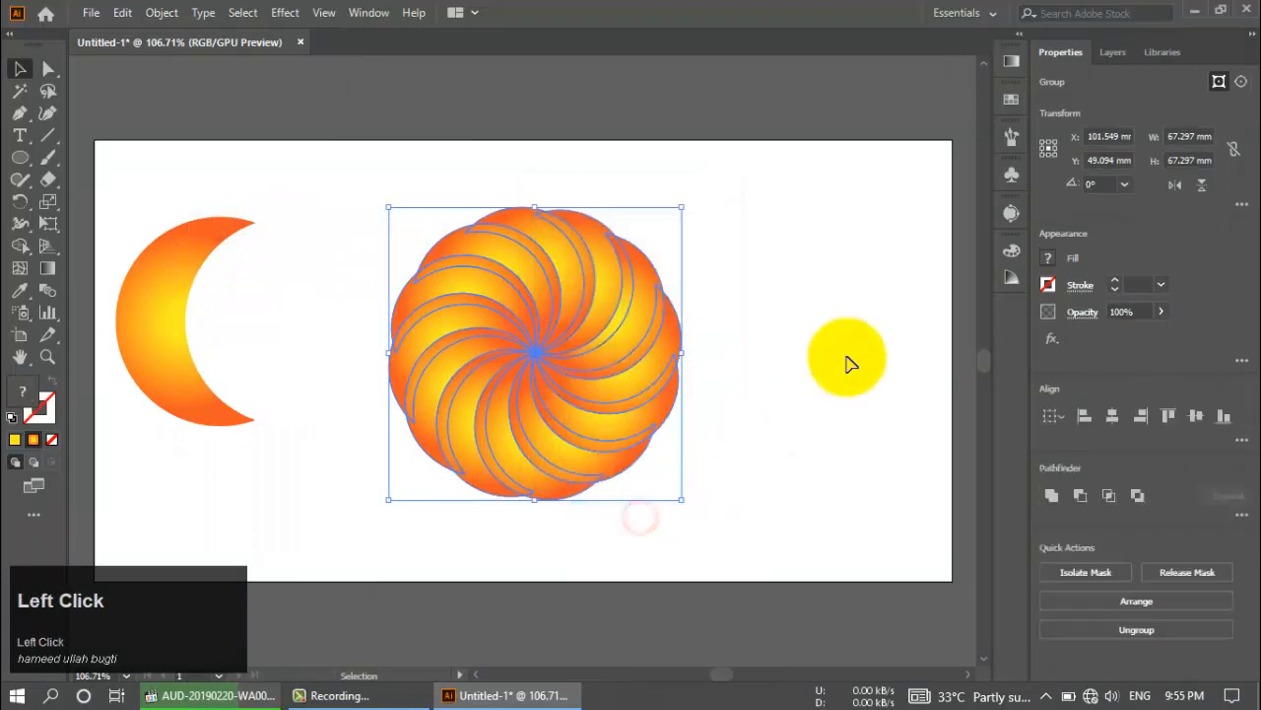
click(845, 358)
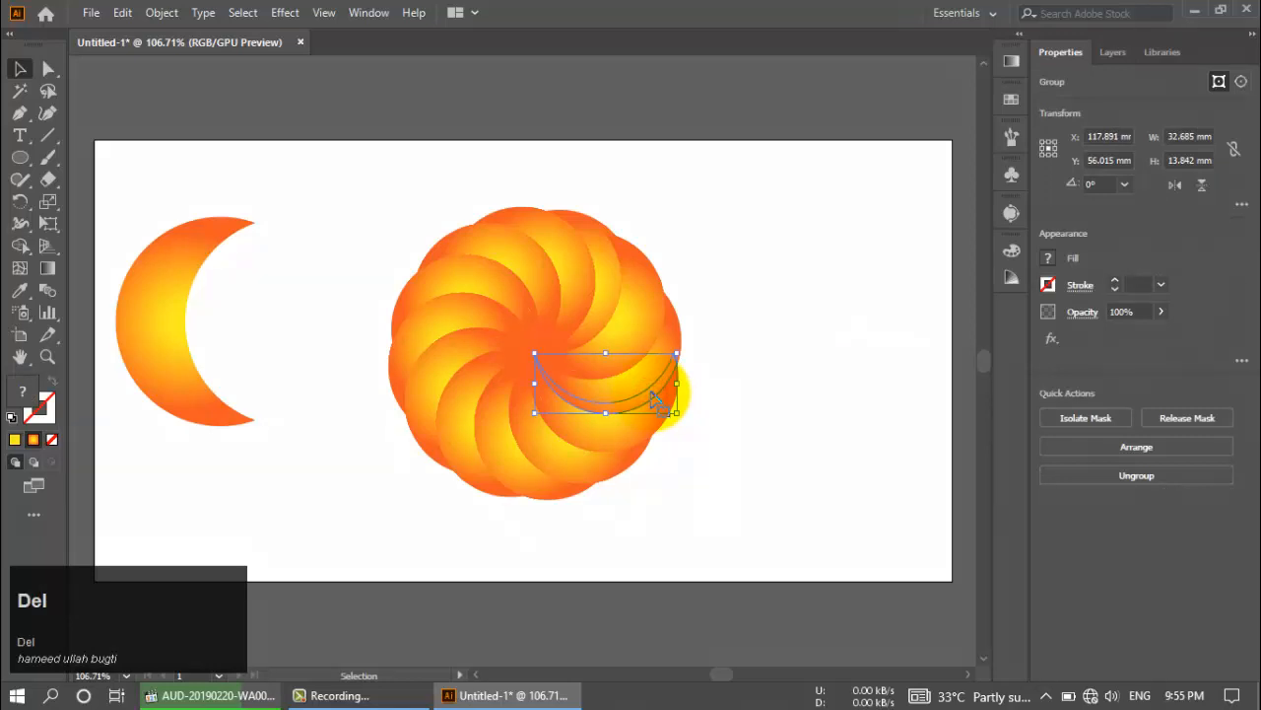
- Delete the thin overlap slivers between neighbouring crescents all around the ring, leaving curved white gaps
key(Delete)
click(652, 398)
key(Delete)
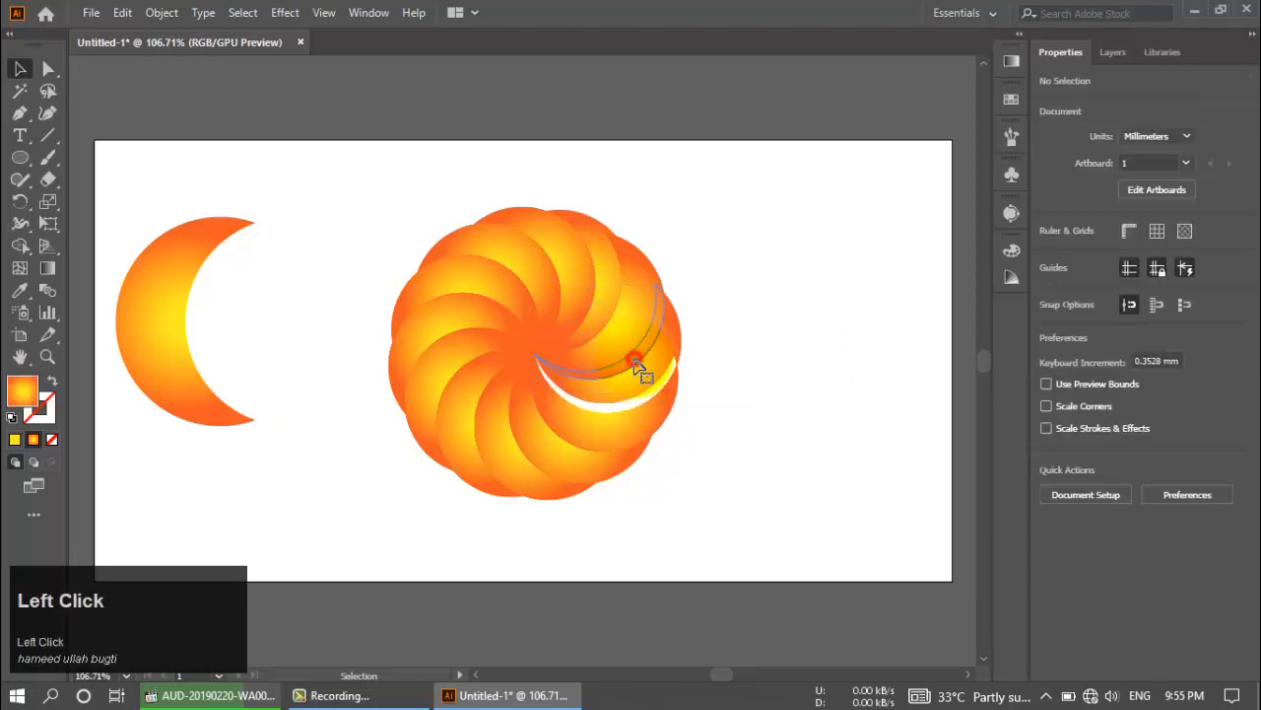
click(639, 366)
key(Delete)
click(636, 362)
key(Delete)
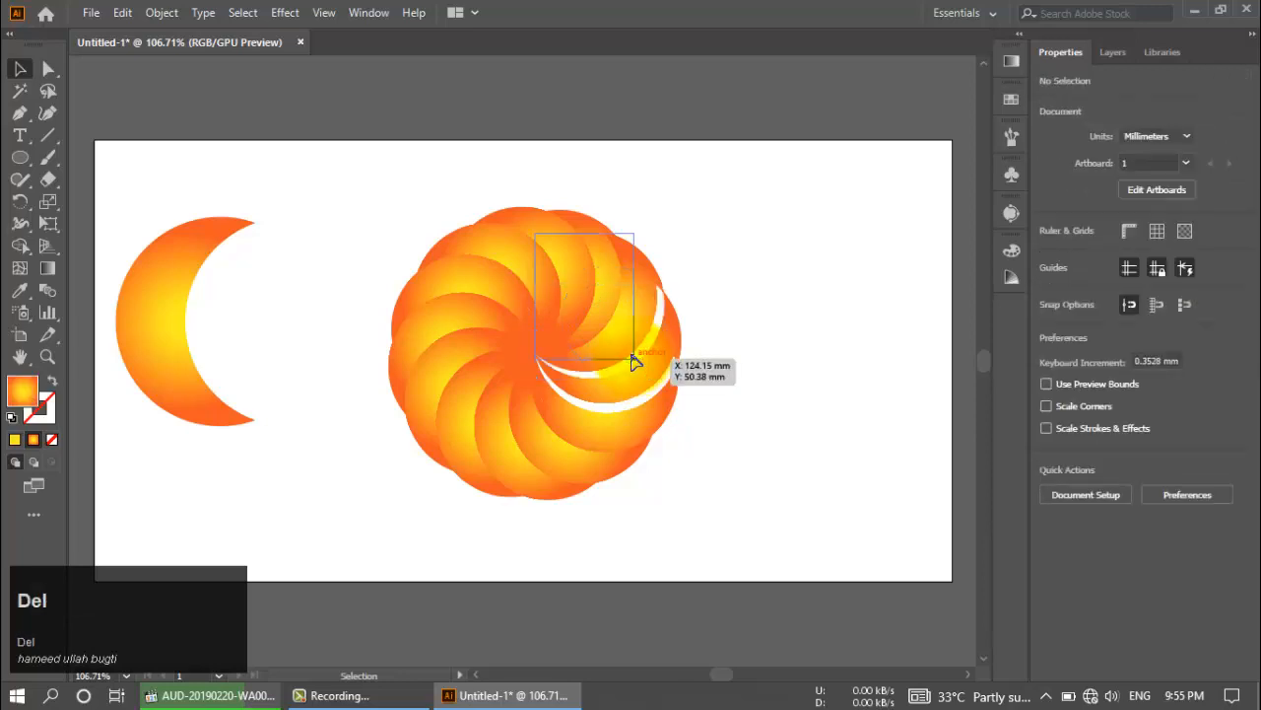
click(613, 319)
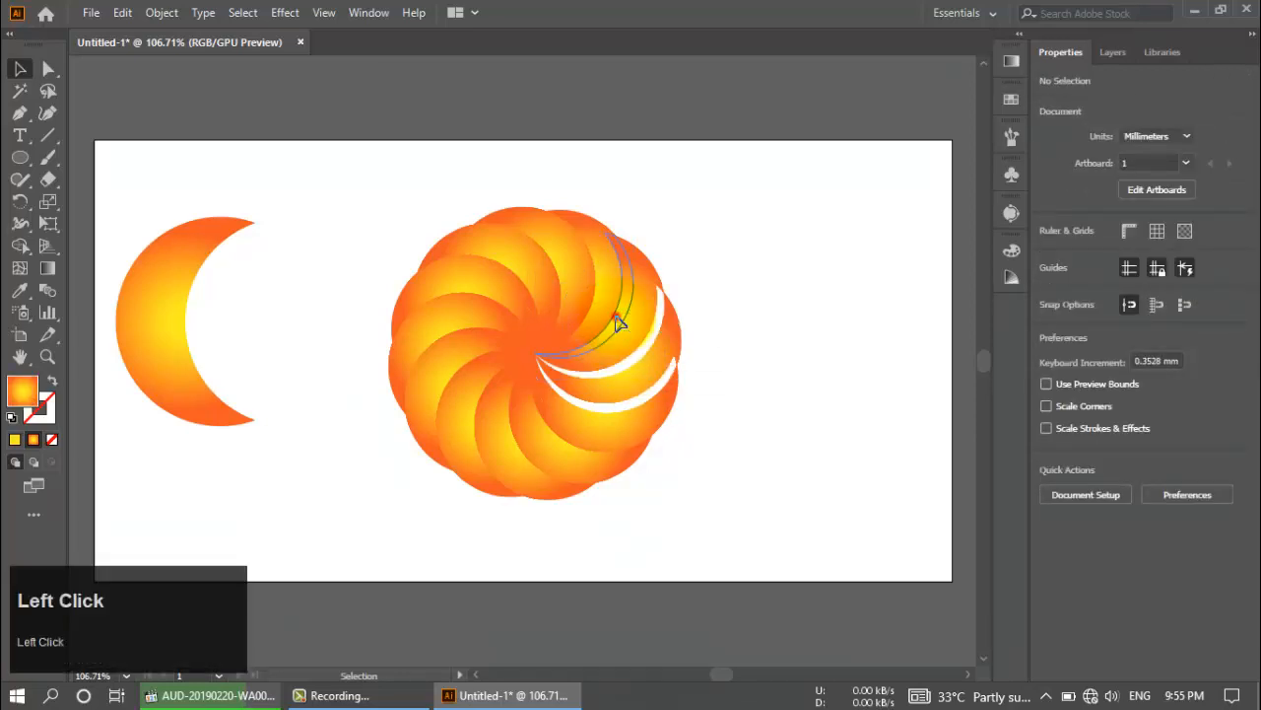
key(Delete)
click(617, 321)
key(Delete)
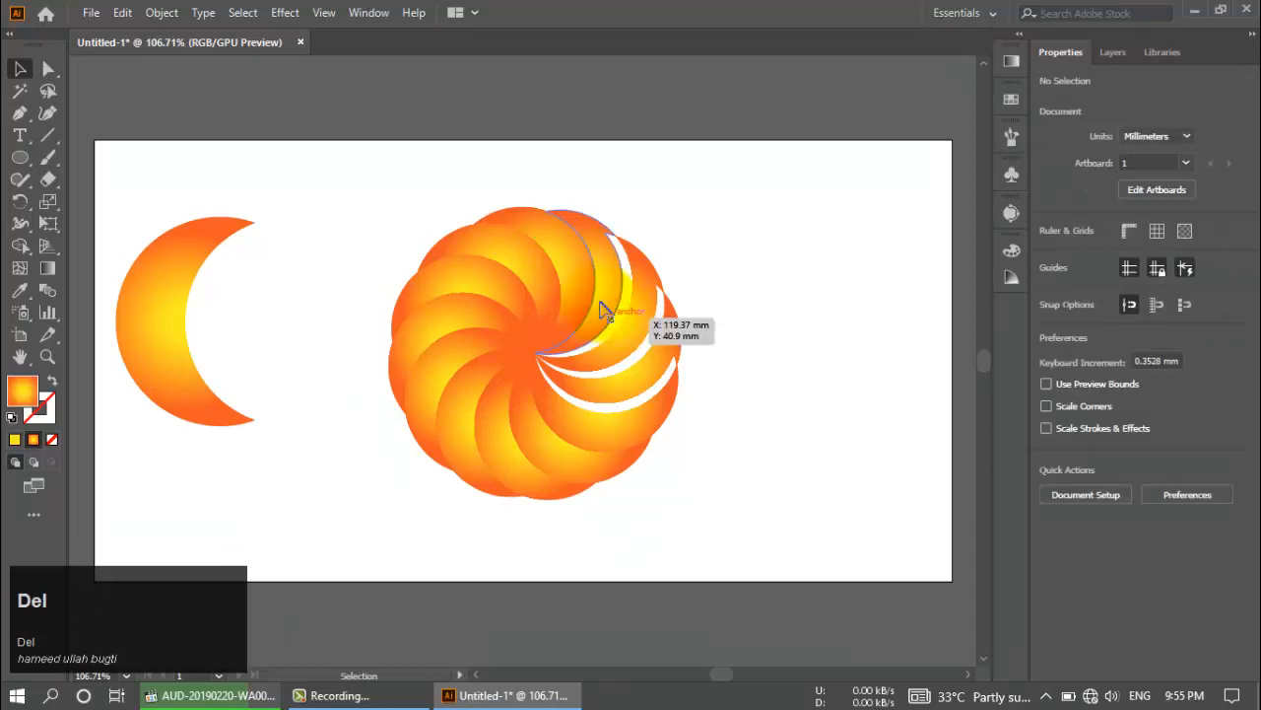
click(592, 291)
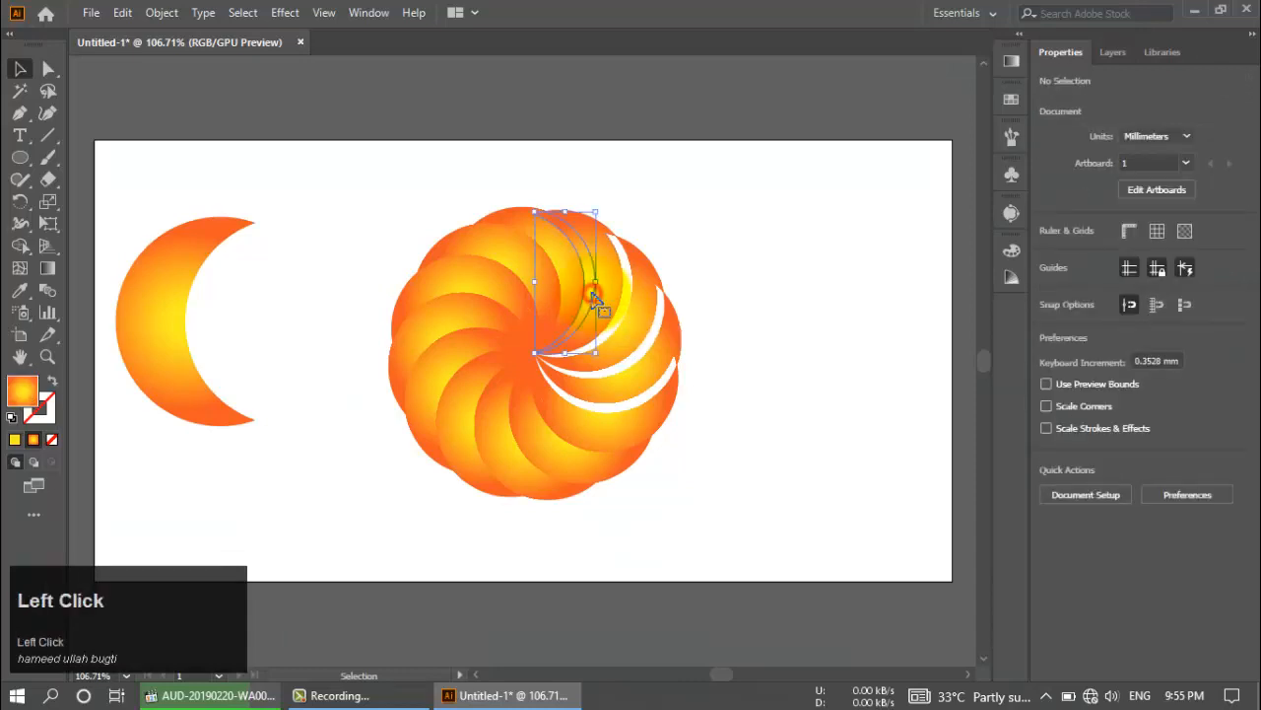
key(Delete)
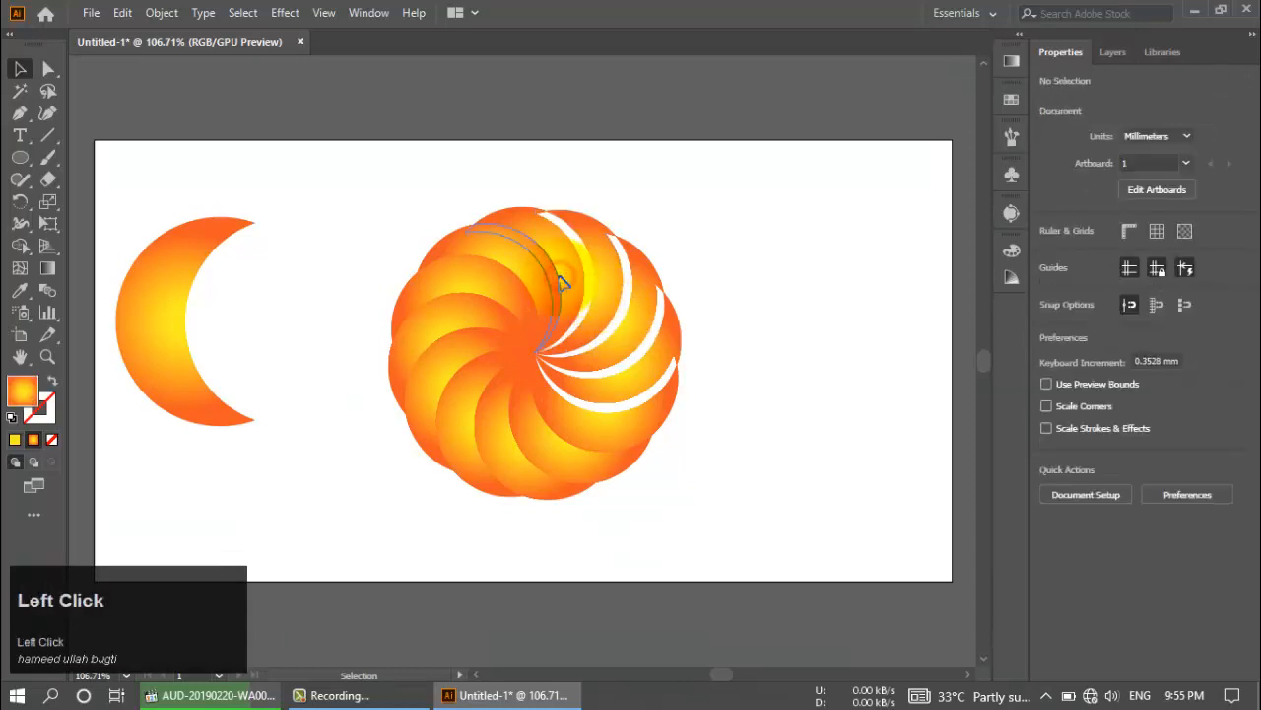
click(562, 283)
key(Delete)
click(549, 285)
key(Delete)
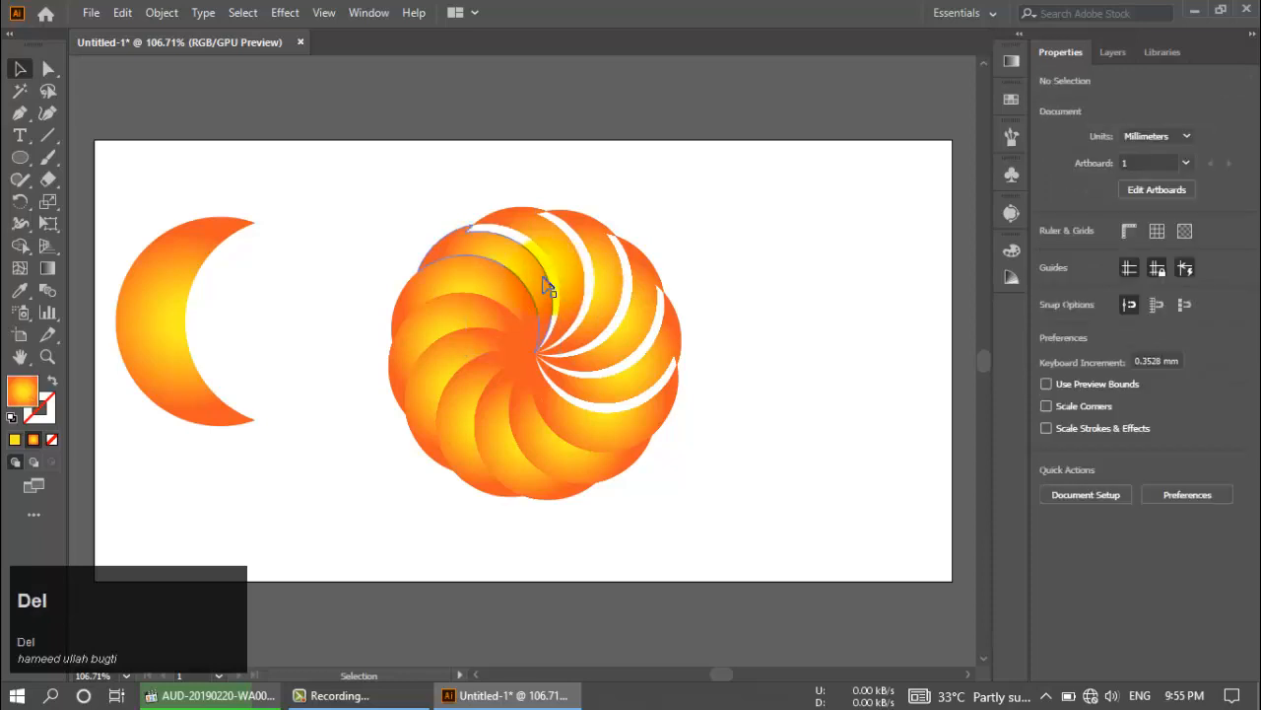
click(526, 292)
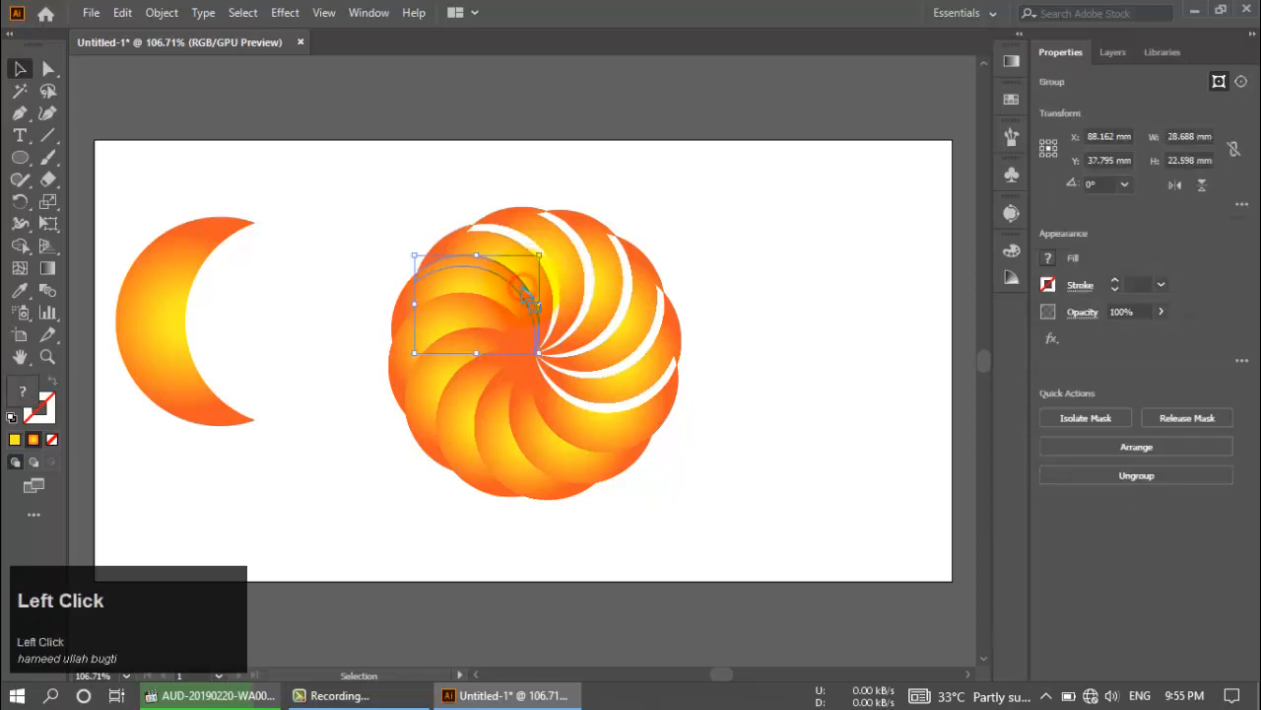
key(Delete)
click(522, 286)
key(Delete)
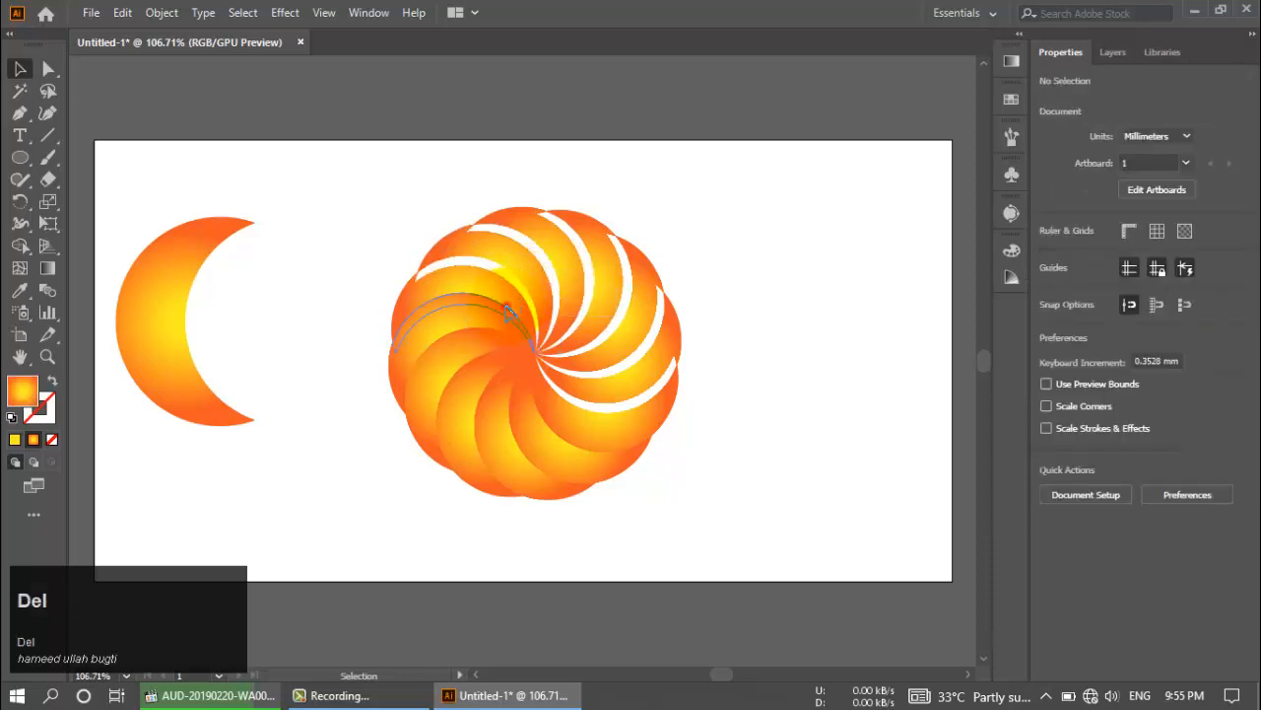
key(Delete)
click(509, 313)
key(Delete)
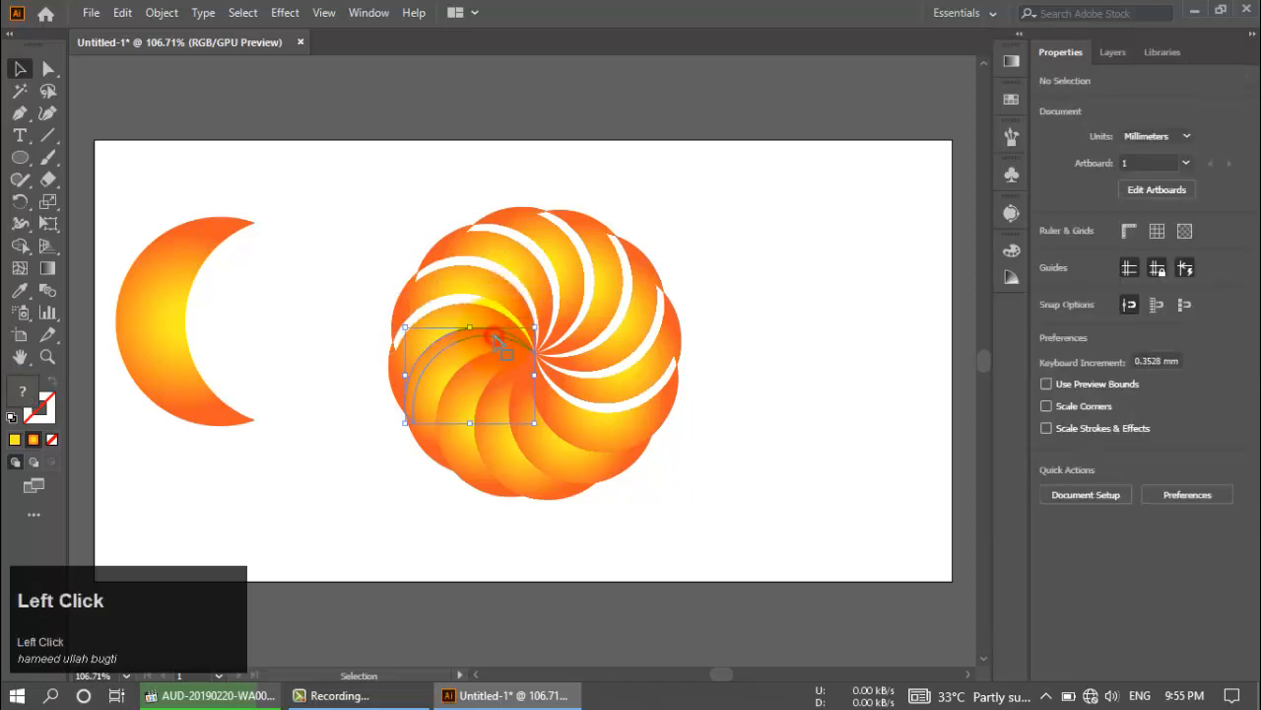
key(Delete)
click(498, 340)
key(Delete)
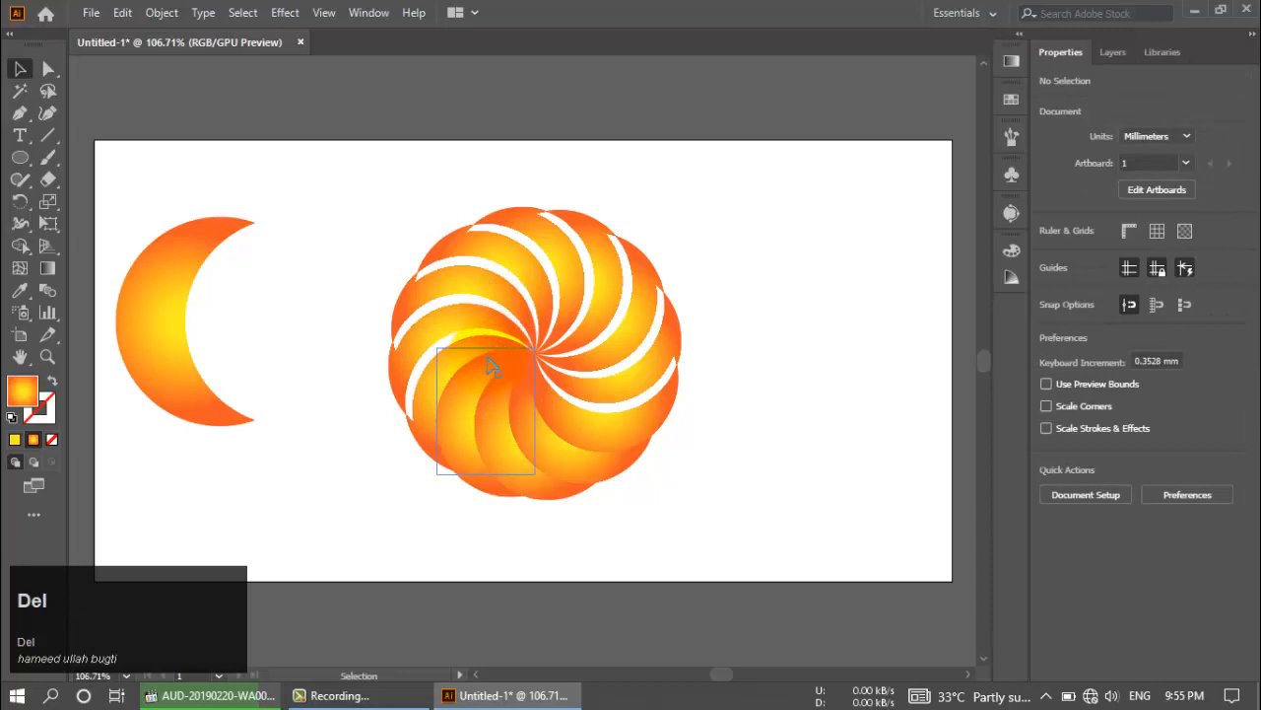
click(482, 359)
key(Delete)
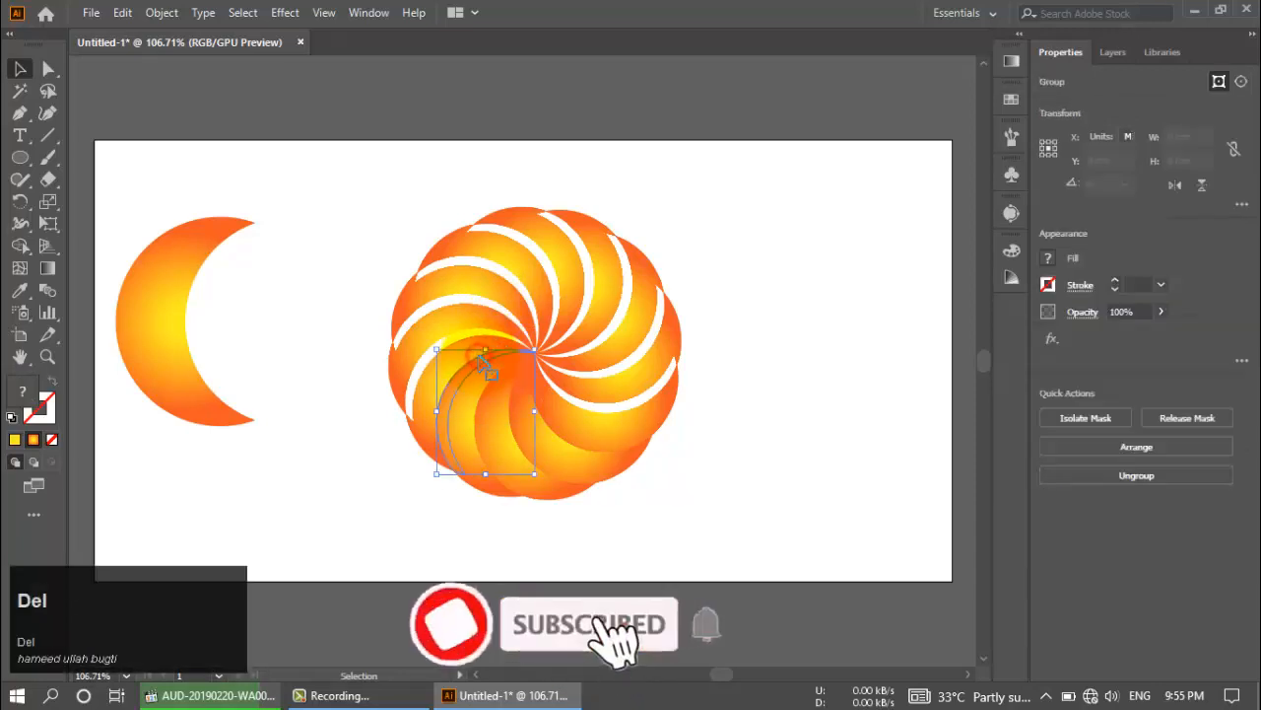
click(481, 364)
key(Delete)
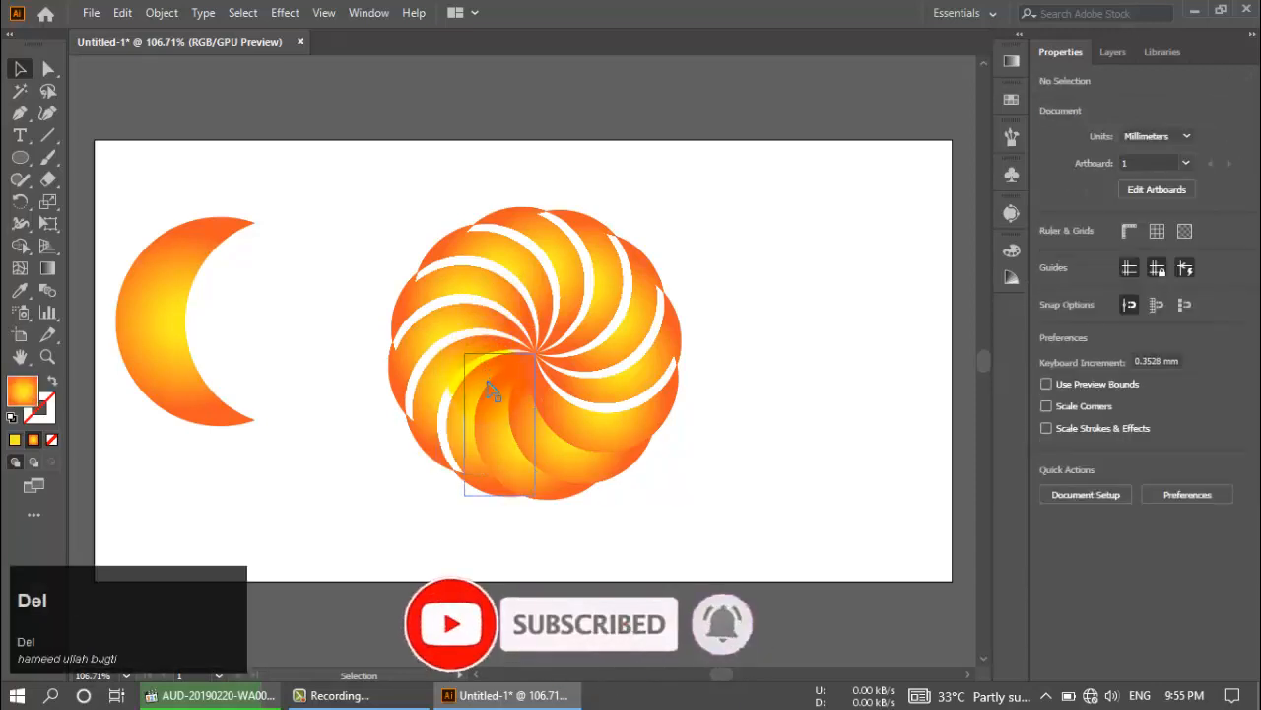
key(Delete)
click(493, 398)
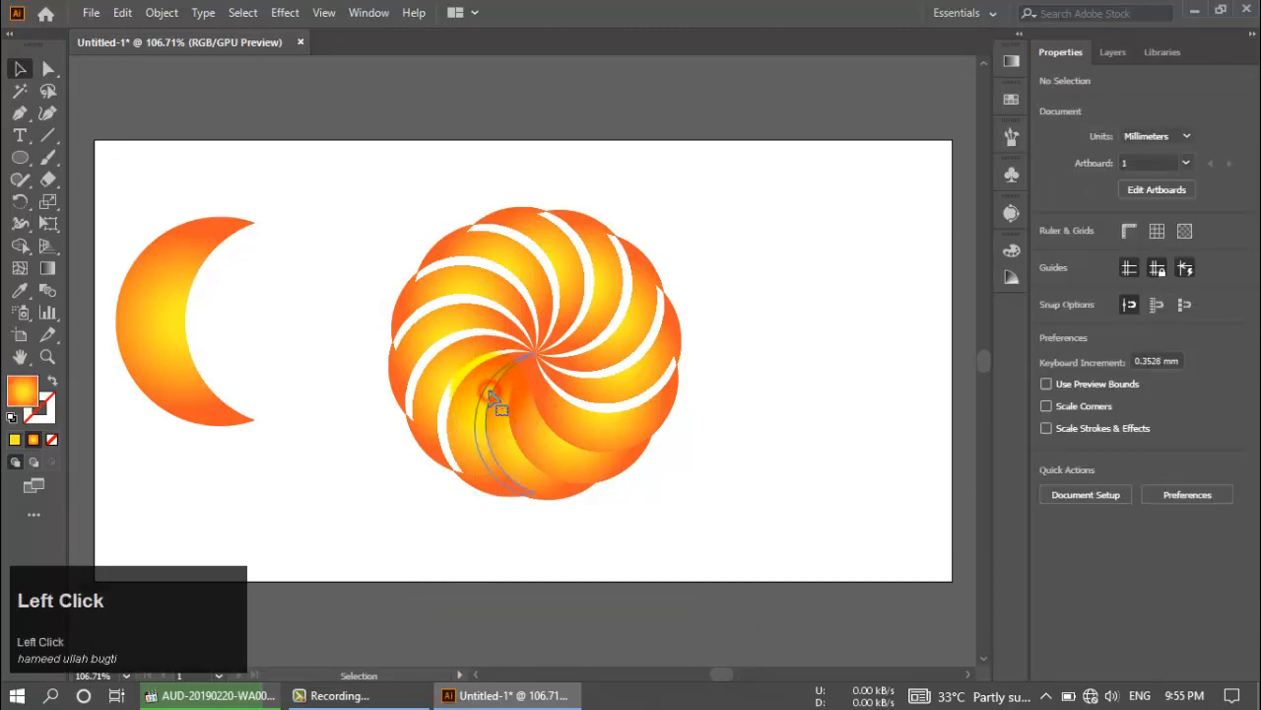
key(Delete)
click(511, 412)
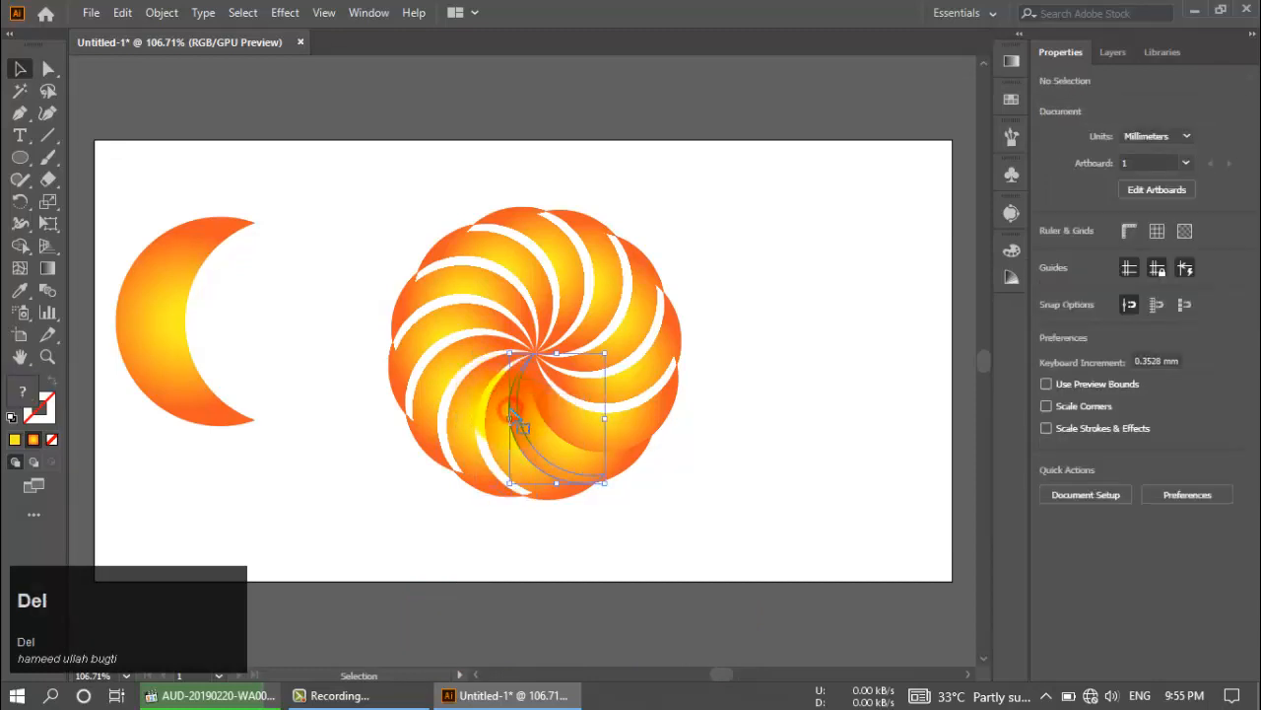
key(Delete)
click(511, 414)
key(Delete)
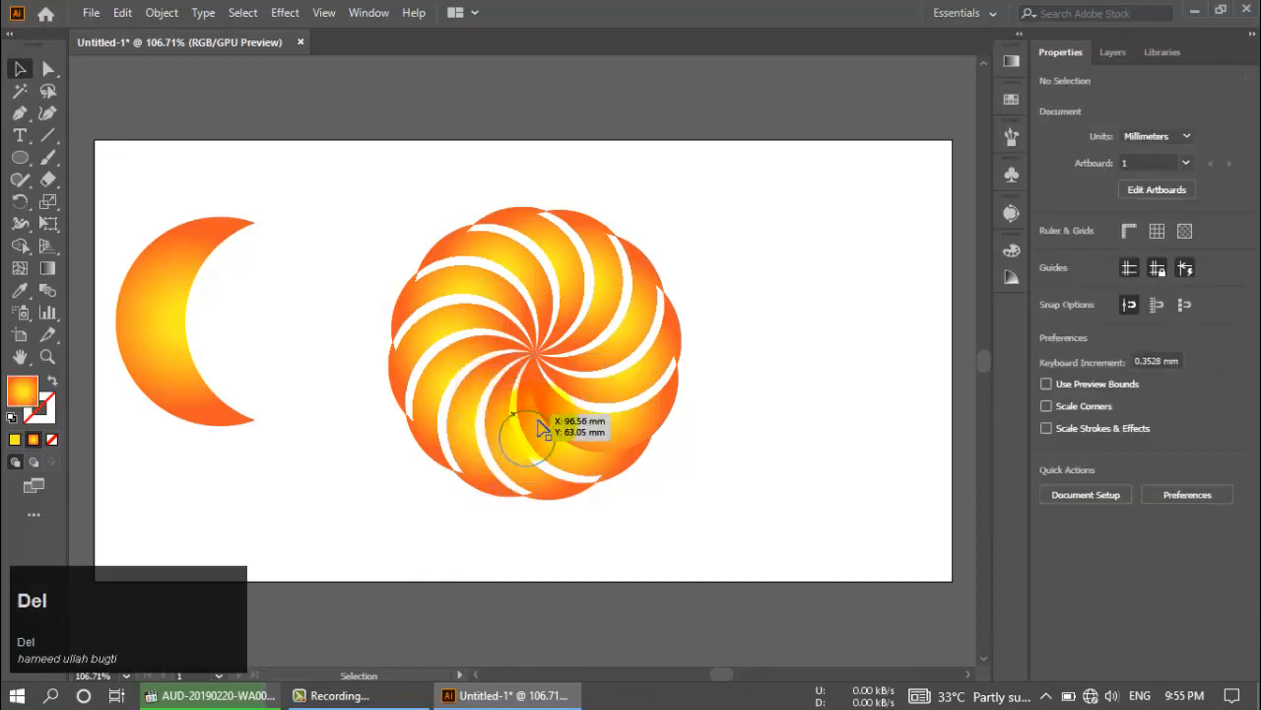
click(564, 437)
key(Delete)
click(563, 431)
key(Delete)
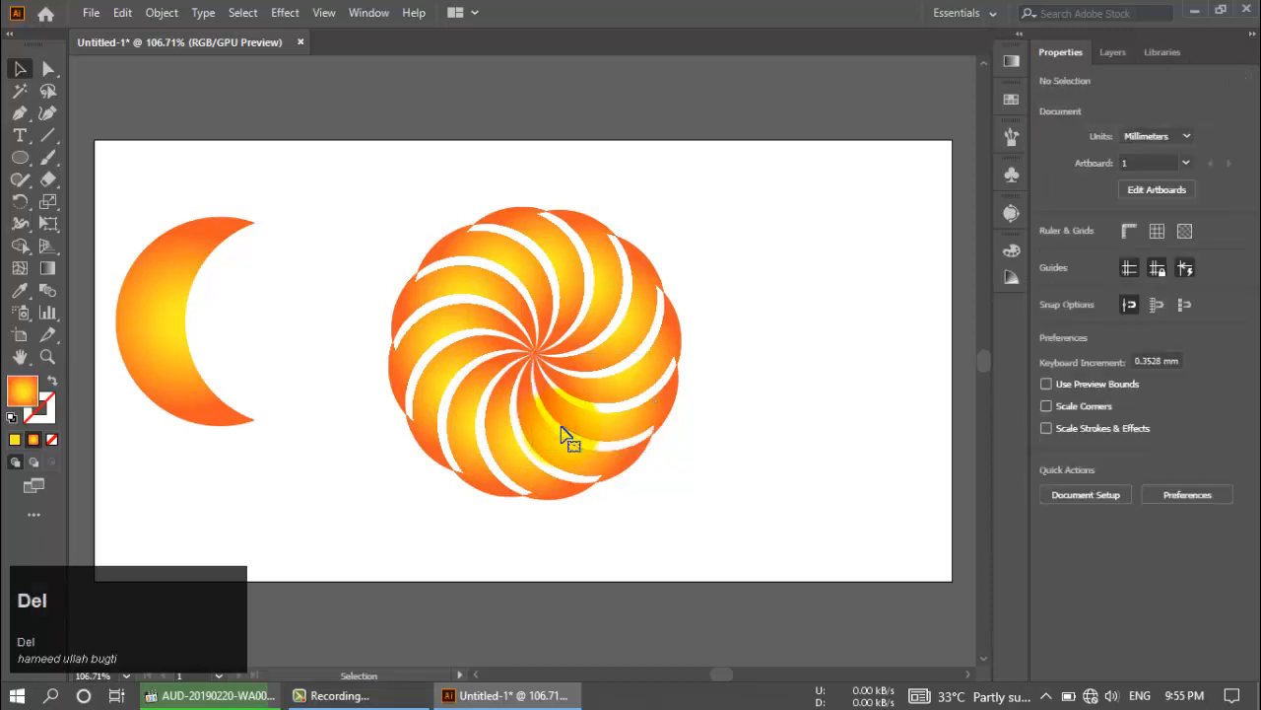
- Delete the separate crescent beside the ring and scale the ring proportionally about its centre to about 54 mm wide
click(147, 318)
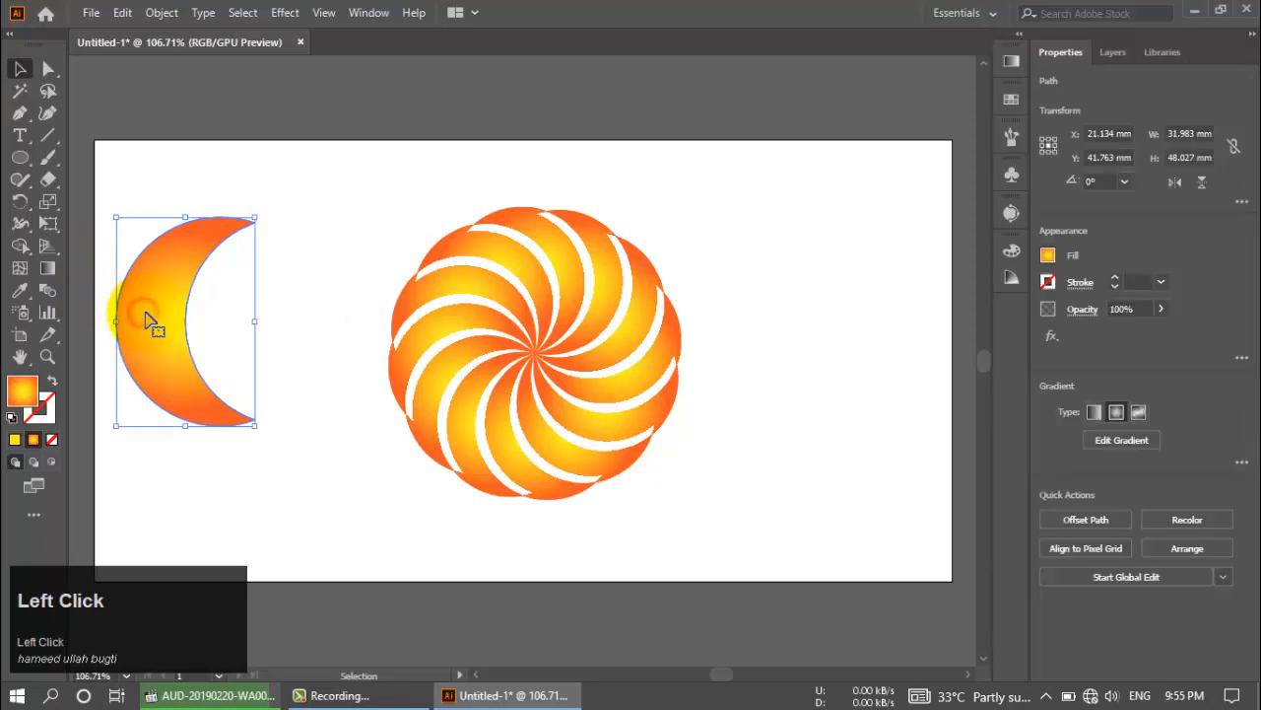
key(Delete)
drag(742, 212, 379, 525)
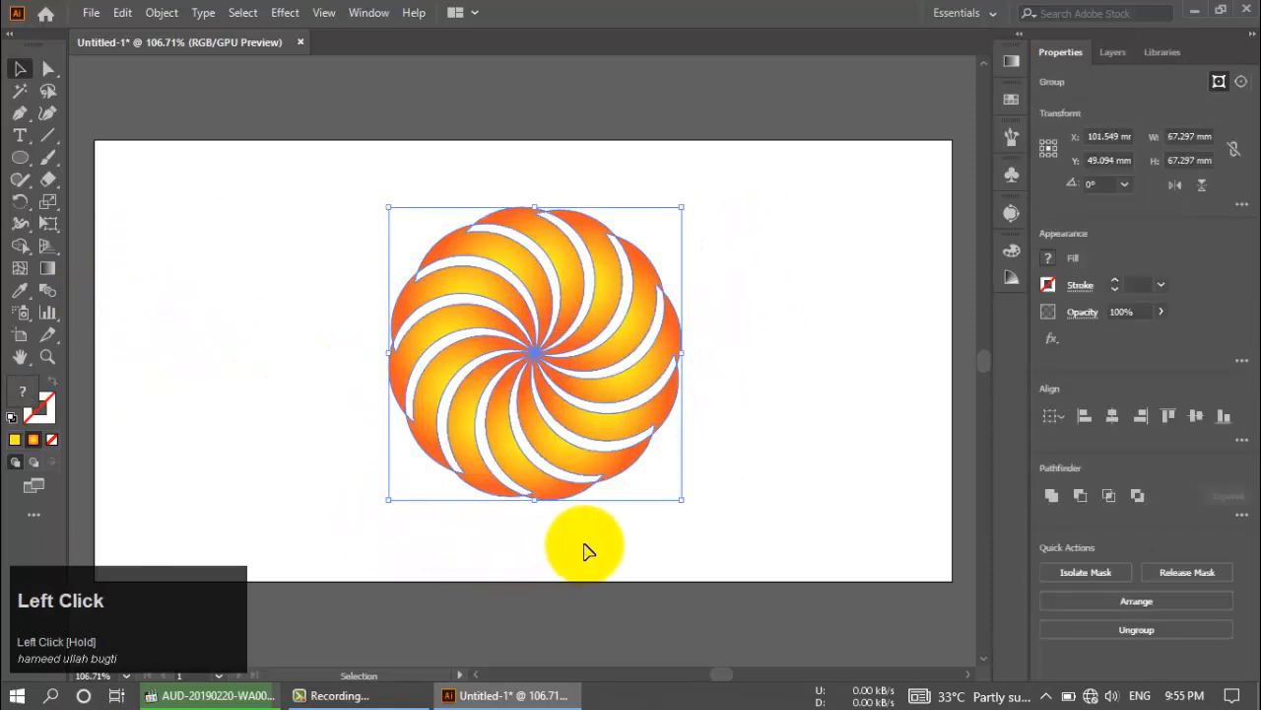
drag(680, 502, 652, 473)
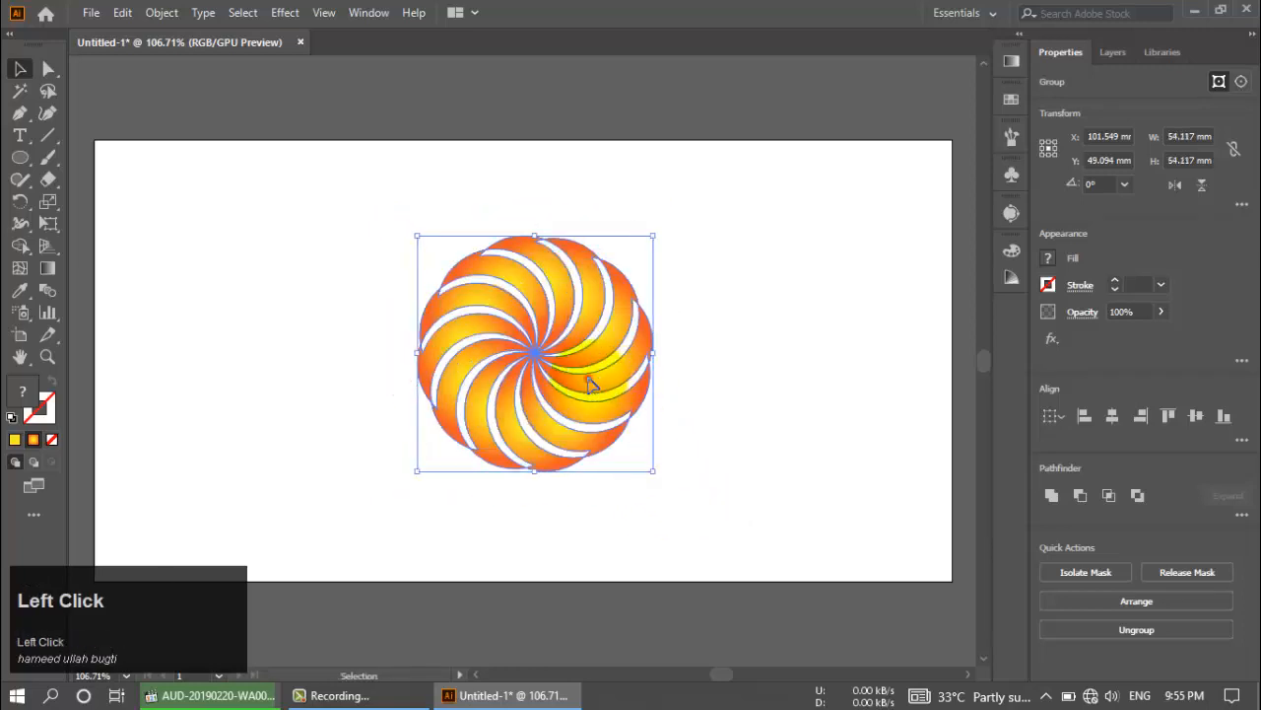
- Move the whole ring to the upper middle of the artboard, leaving room beneath it
drag(589, 385, 565, 375)
click(755, 296)
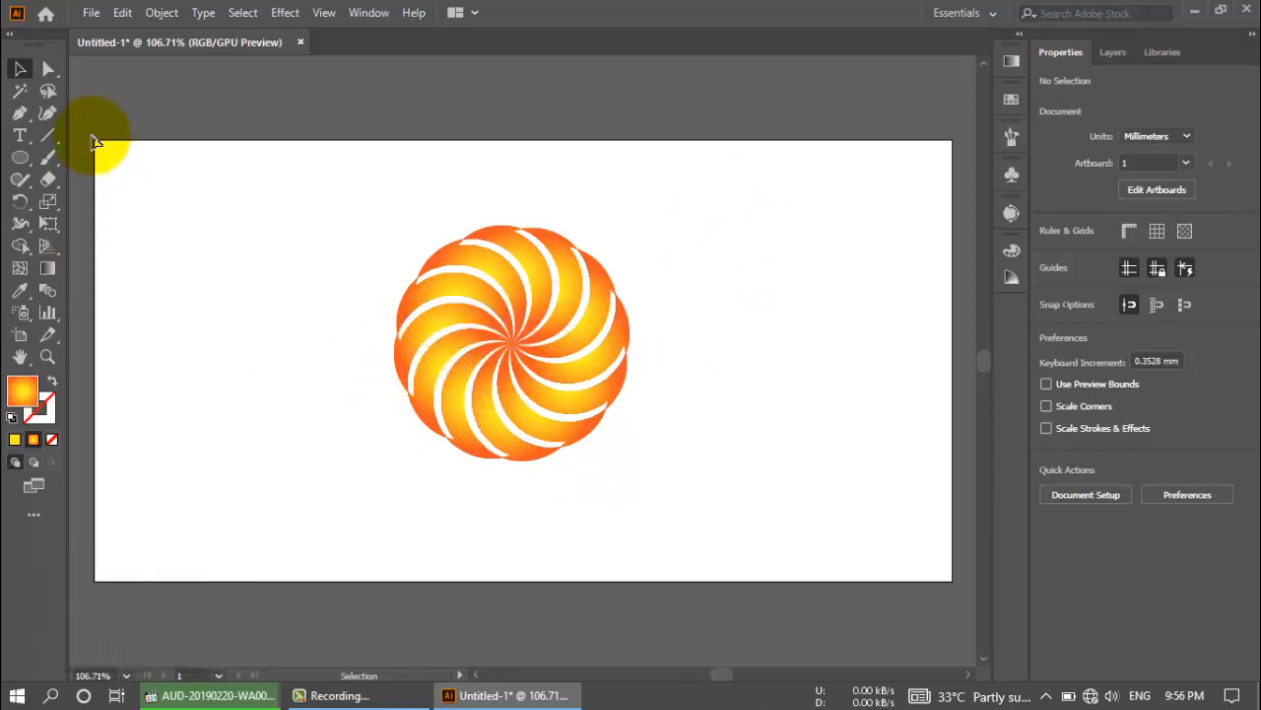
mouse_move(698, 241)
mouse_down()
mouse_move(429, 451)
mouse_move(336, 450)
mouse_up()
drag(511, 404, 519, 392)
click(680, 369)
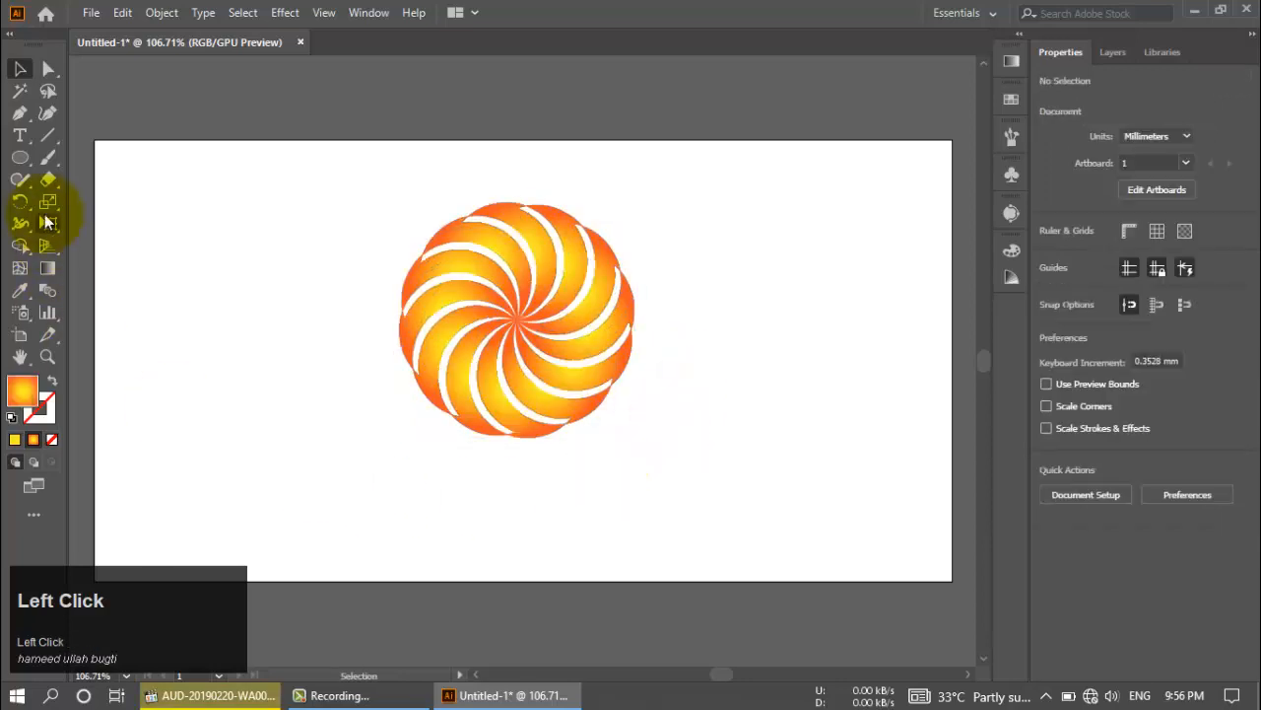
- Add an area text box about 62 mm wide and 11 mm high below the ring, containing "LOGO DESIGN"
right_click(25, 146)
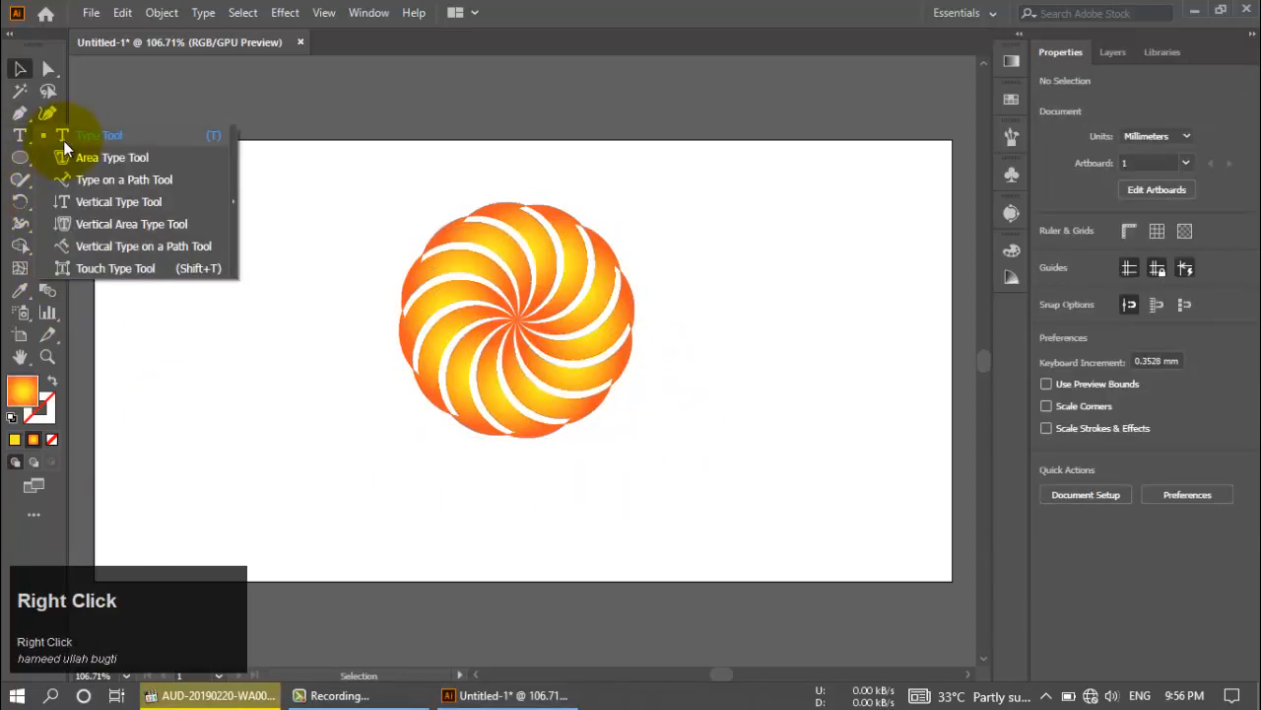
click(65, 140)
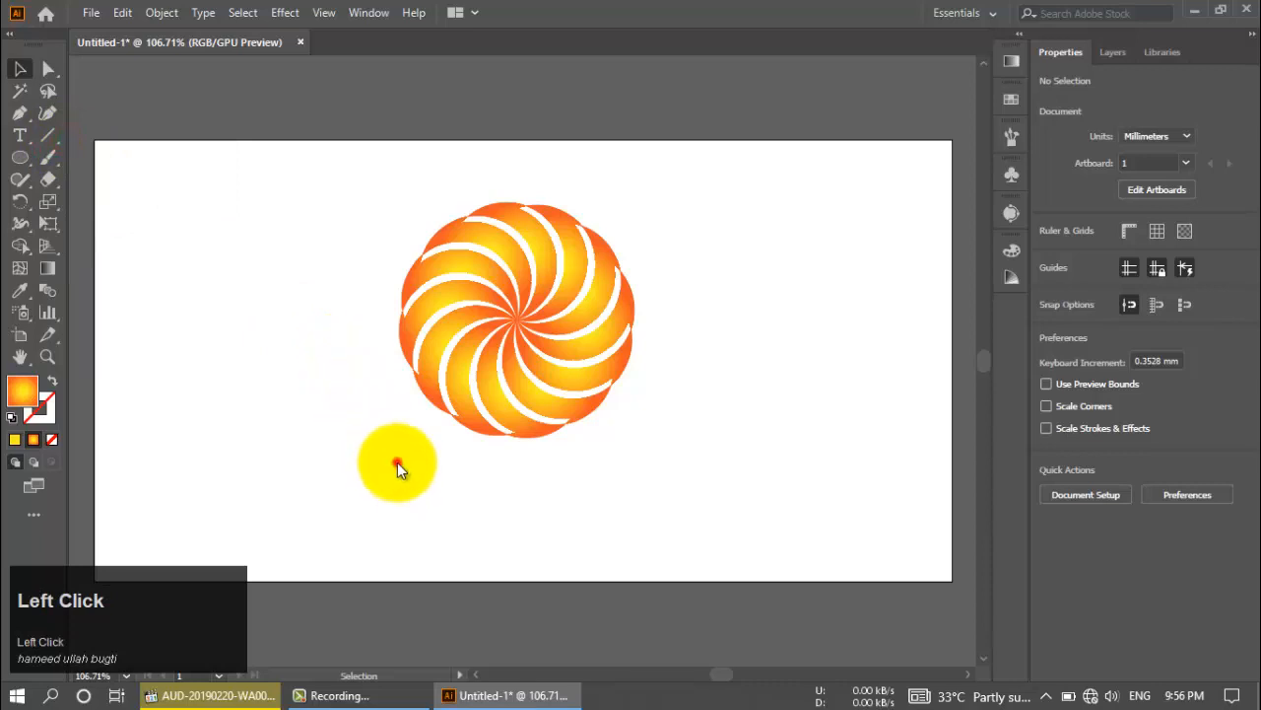
drag(398, 462, 666, 509)
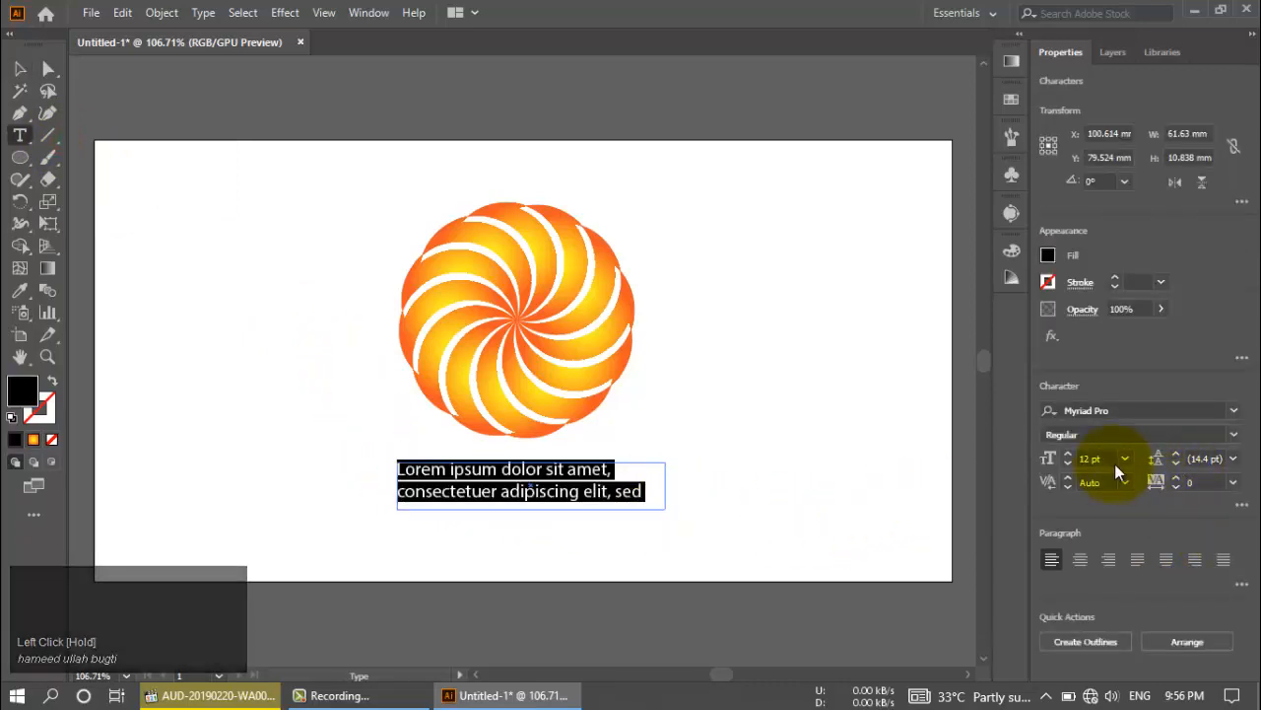
key(BackSpace)
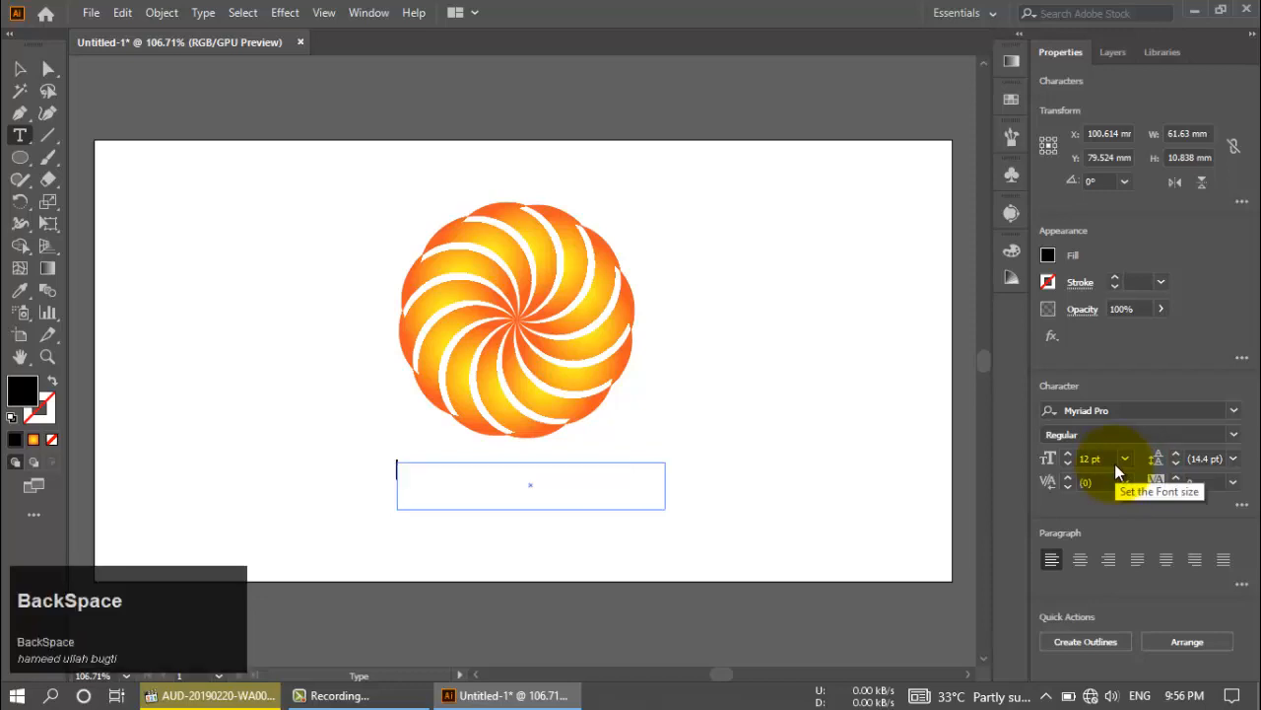
key(shift)
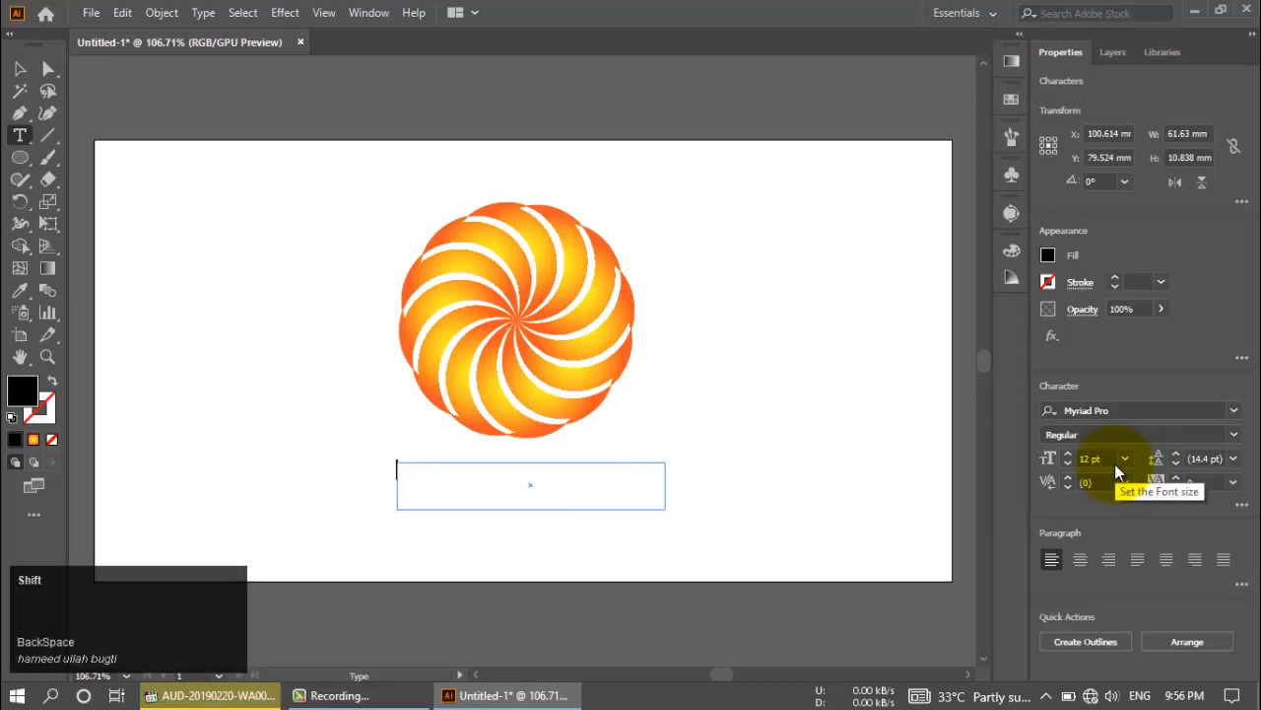
text(LO)
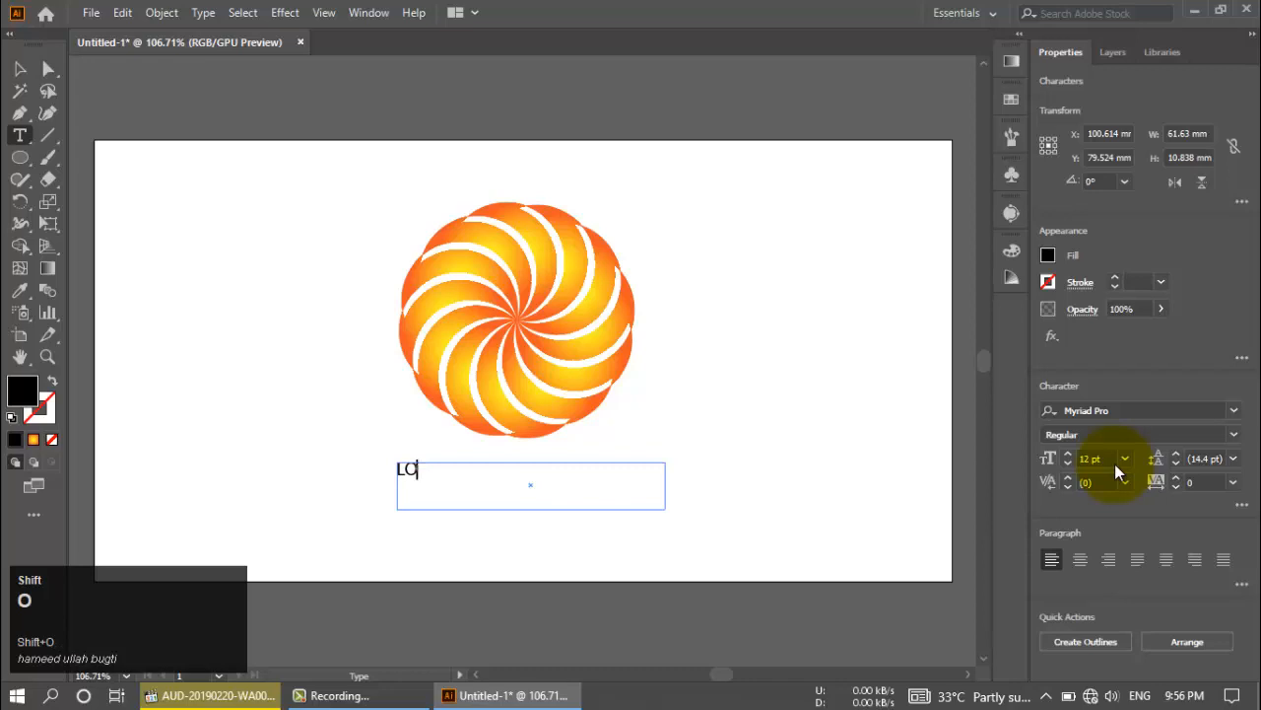
text(GO DESIGN)
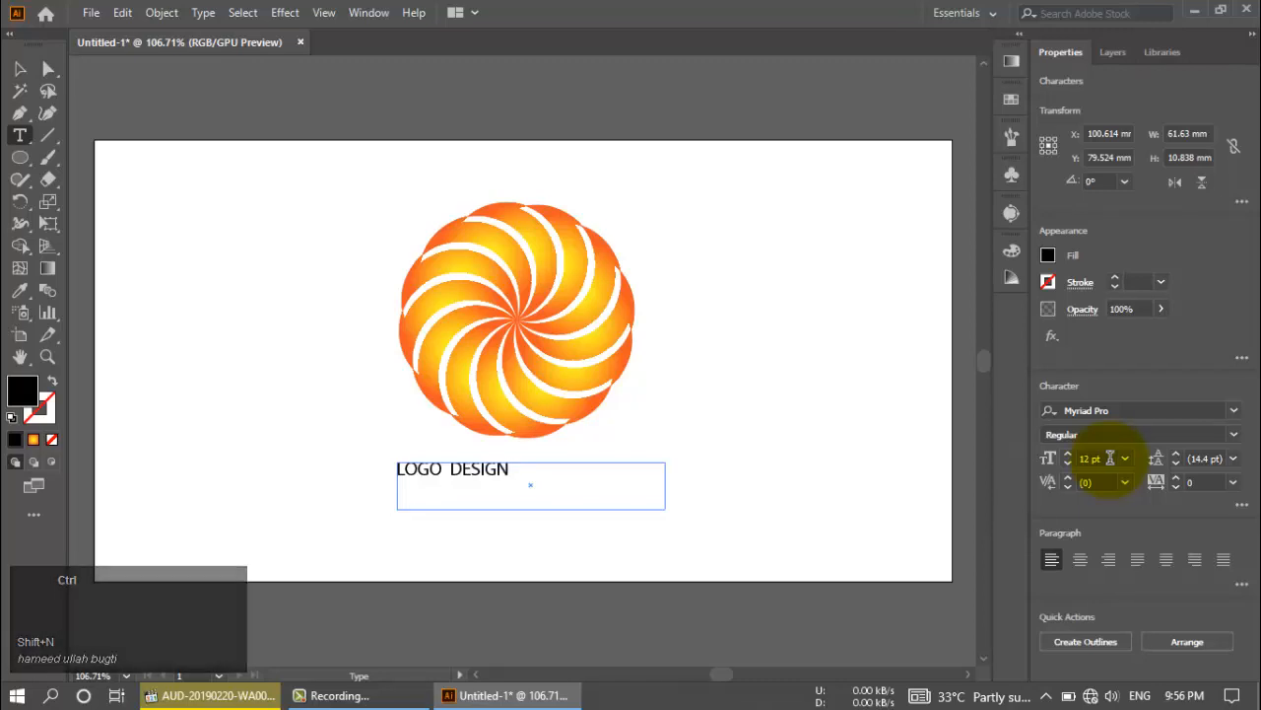
- Set all of the "LOGO DESIGN" text to 24 pt in the Palatino Linotype font
key(ctrl+a)
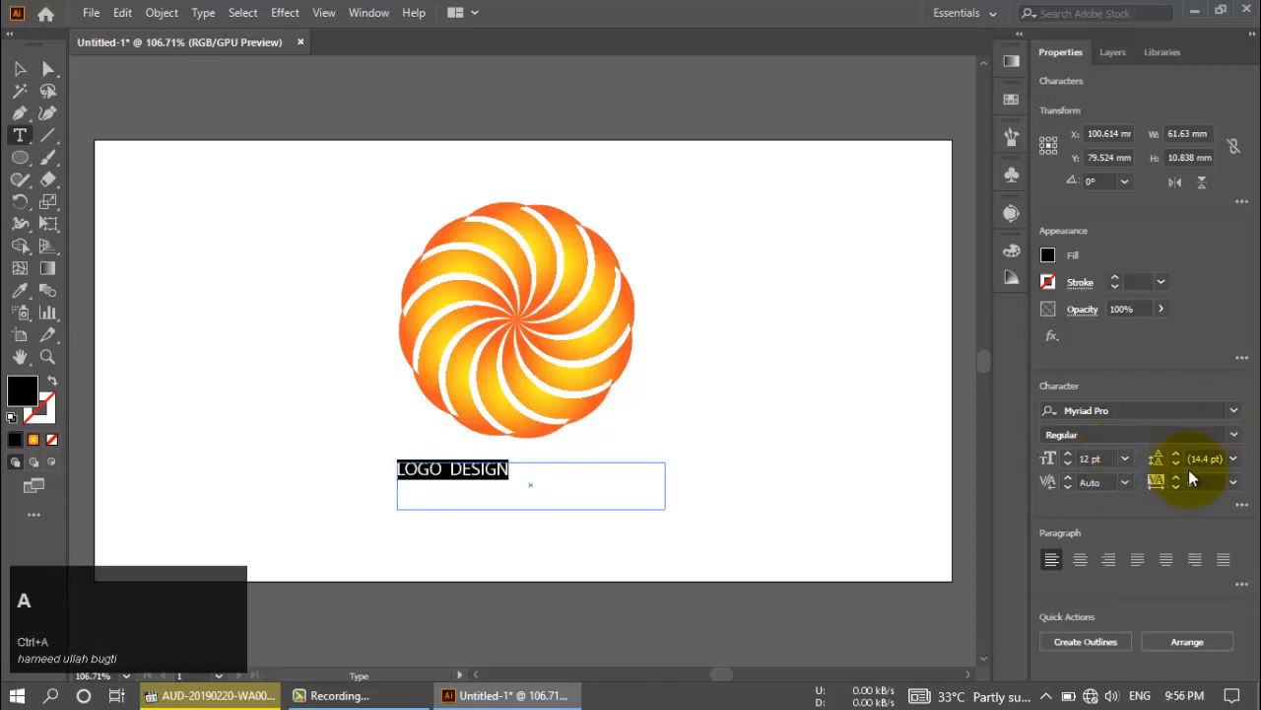
click(1124, 458)
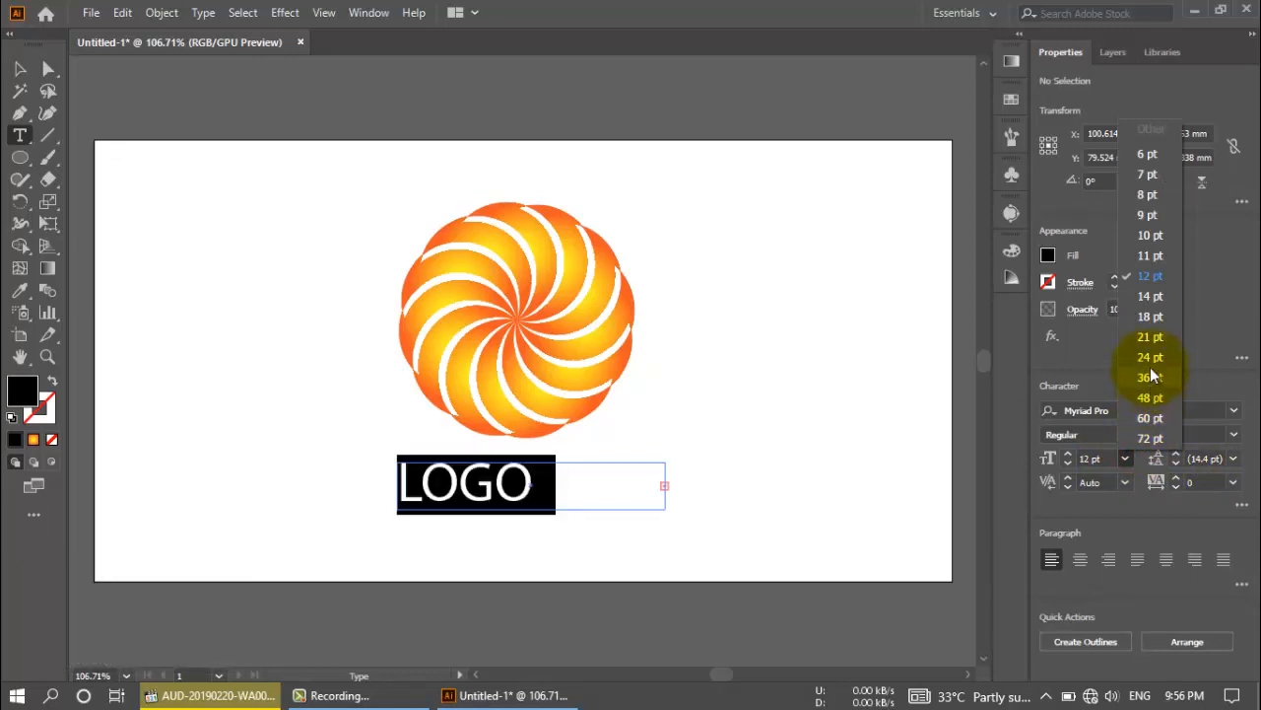
click(1150, 358)
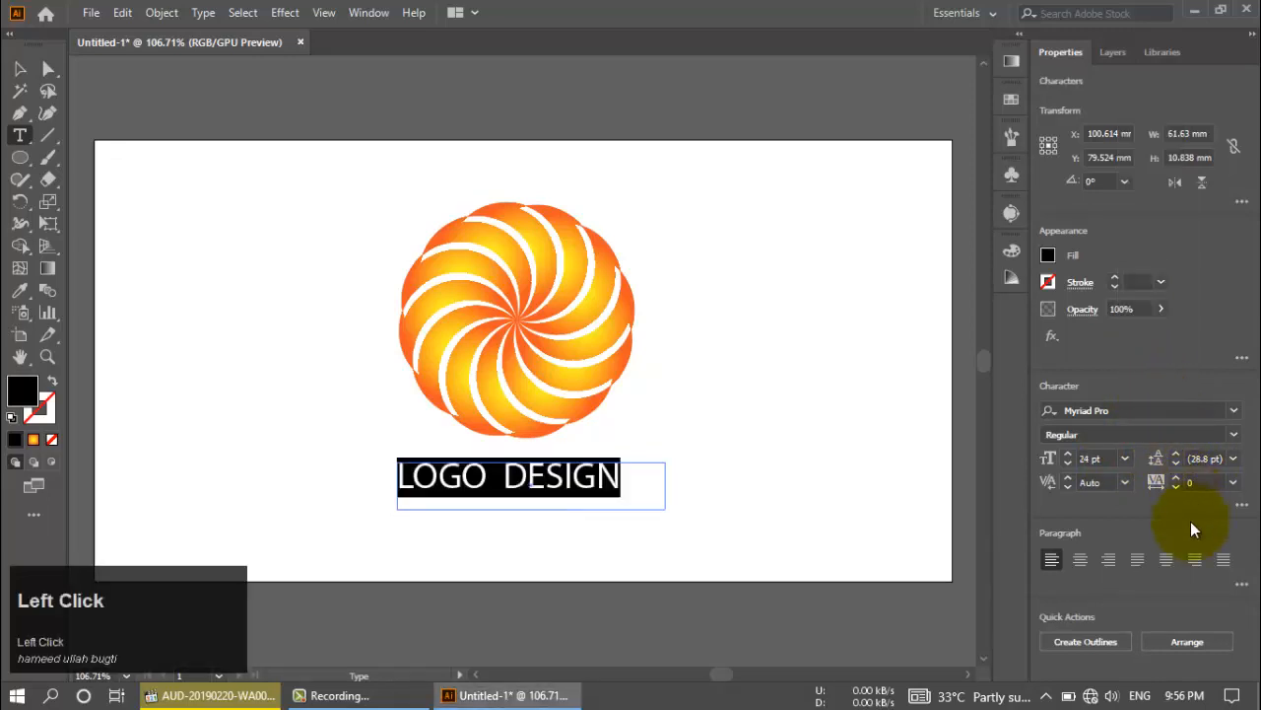
click(1235, 414)
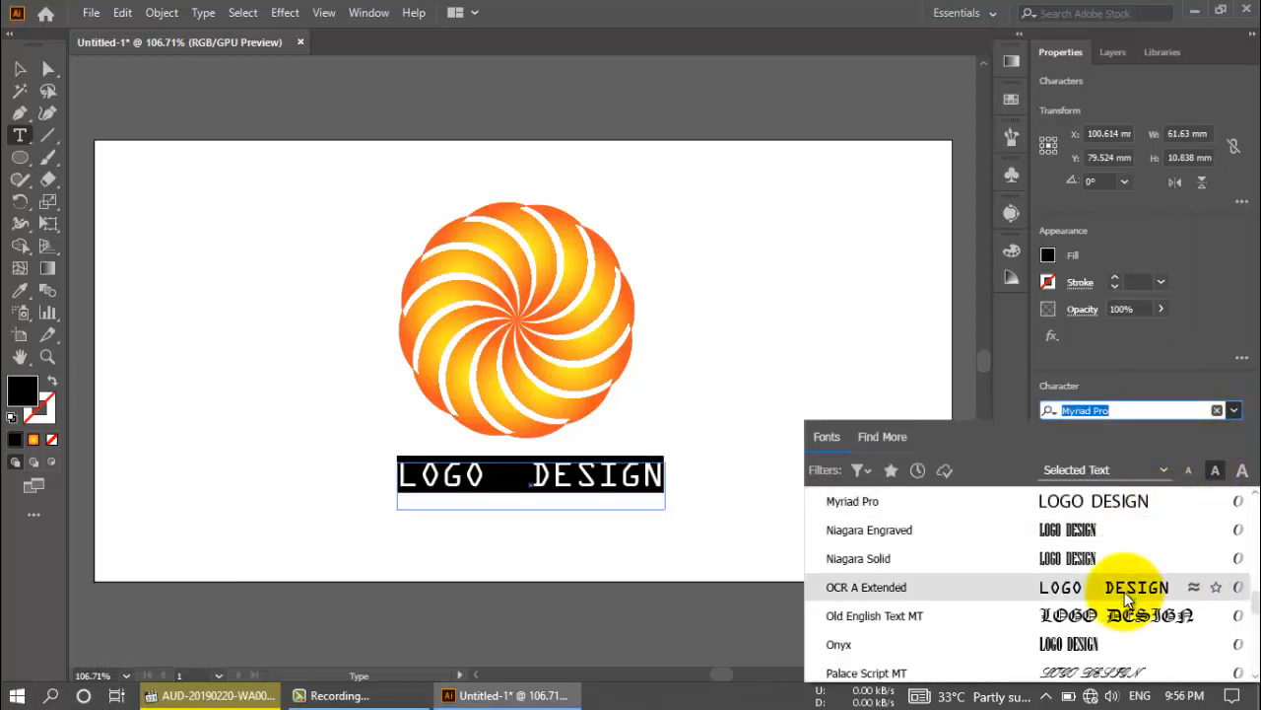
scroll(1128, 602, down, 1)
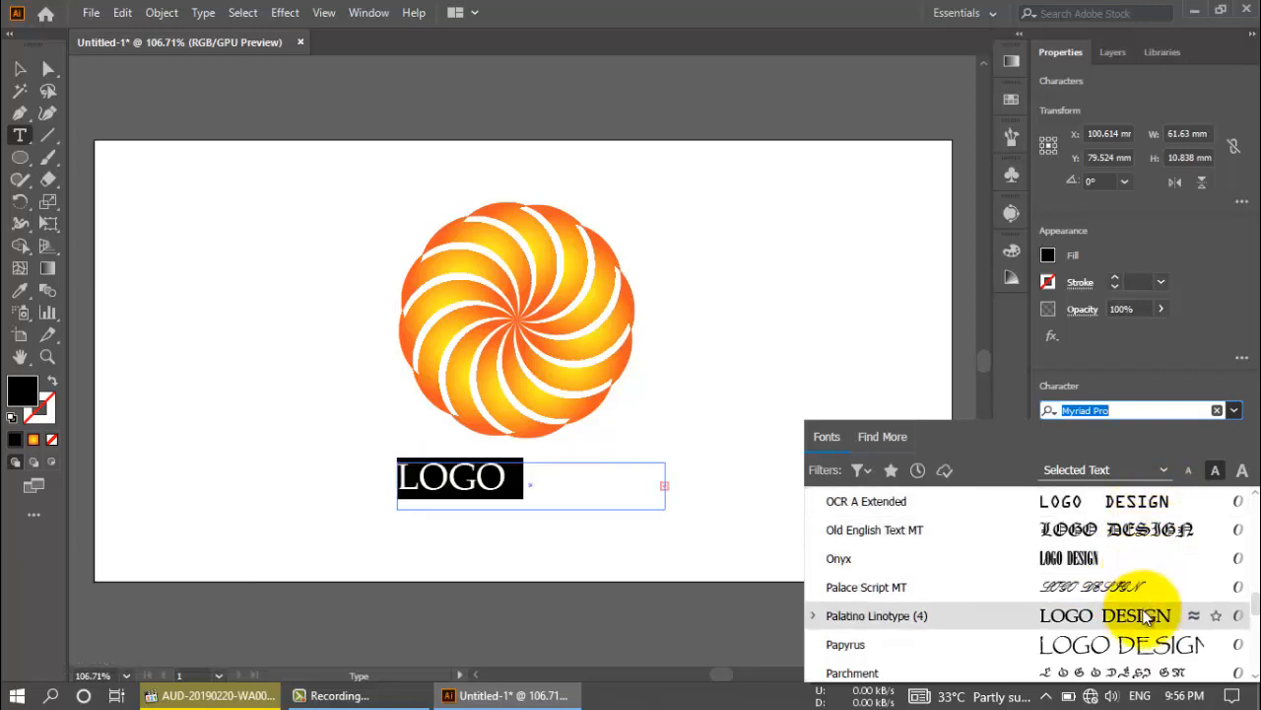
click(1143, 615)
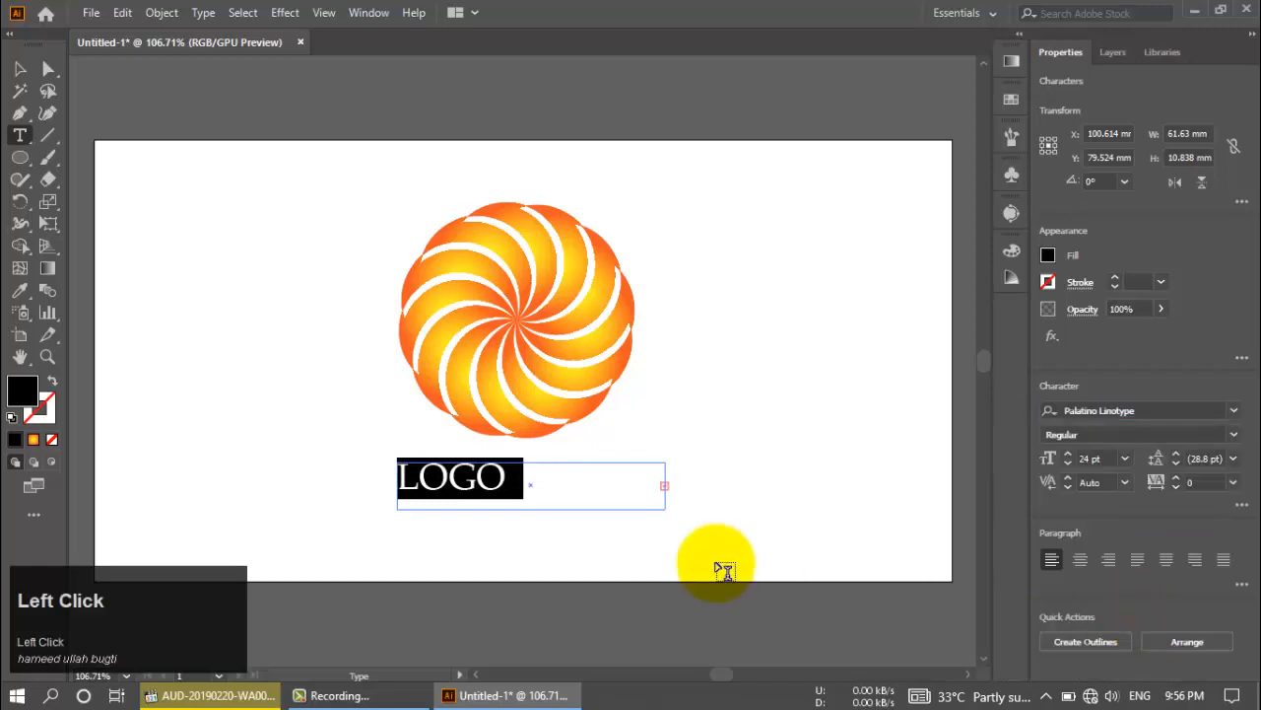
- Widen the "LOGO DESIGN" text box to about 69 mm so both words fit, and shift it under the ring's centre
click(21, 67)
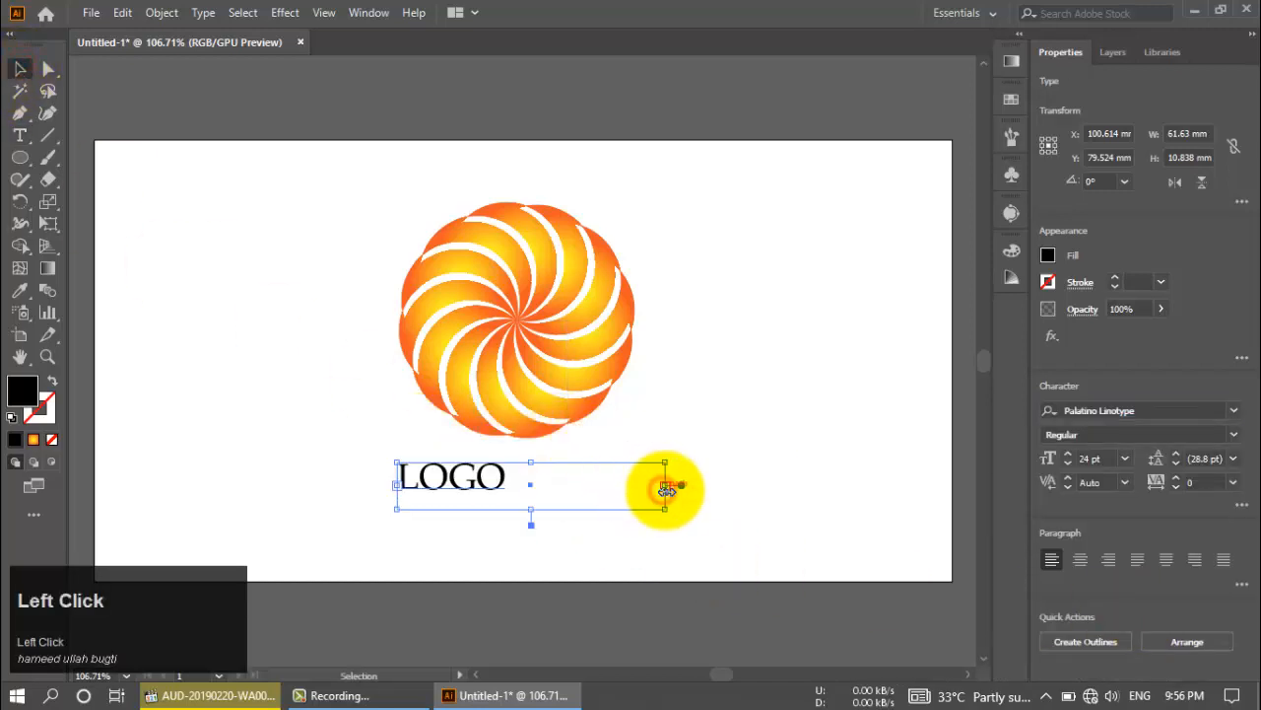
drag(666, 485, 699, 487)
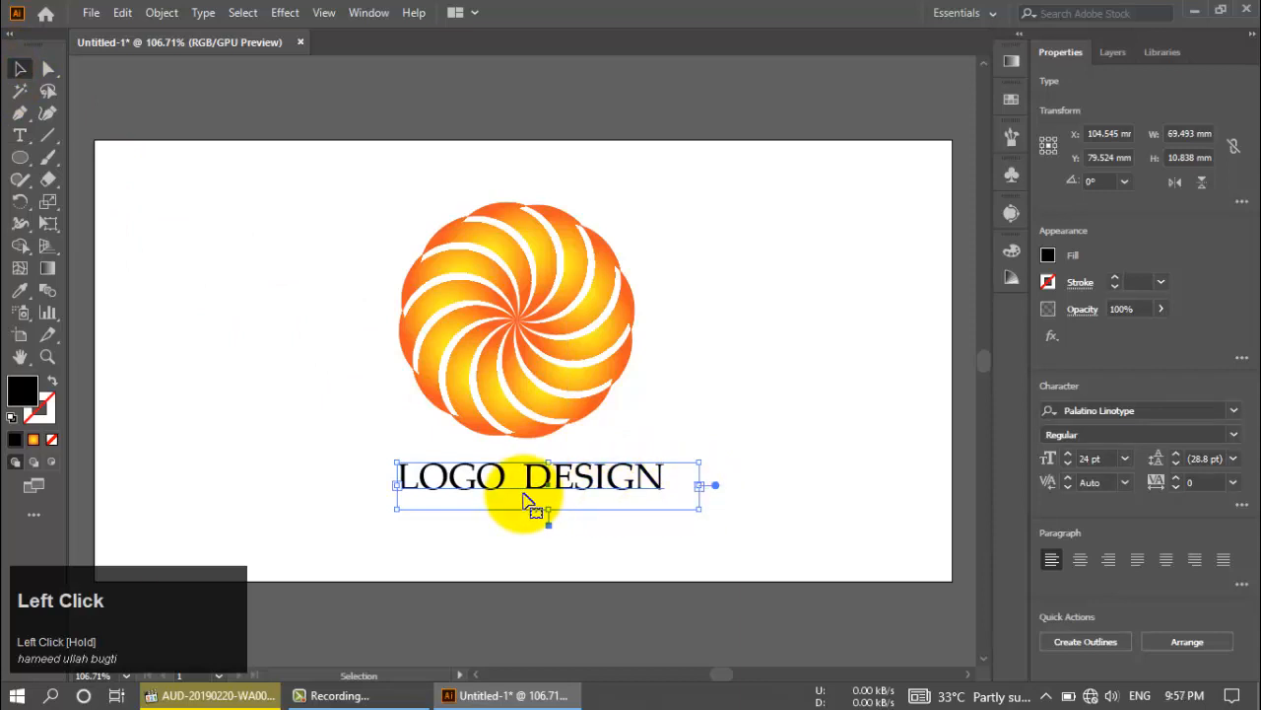
drag(525, 493, 510, 494)
click(687, 399)
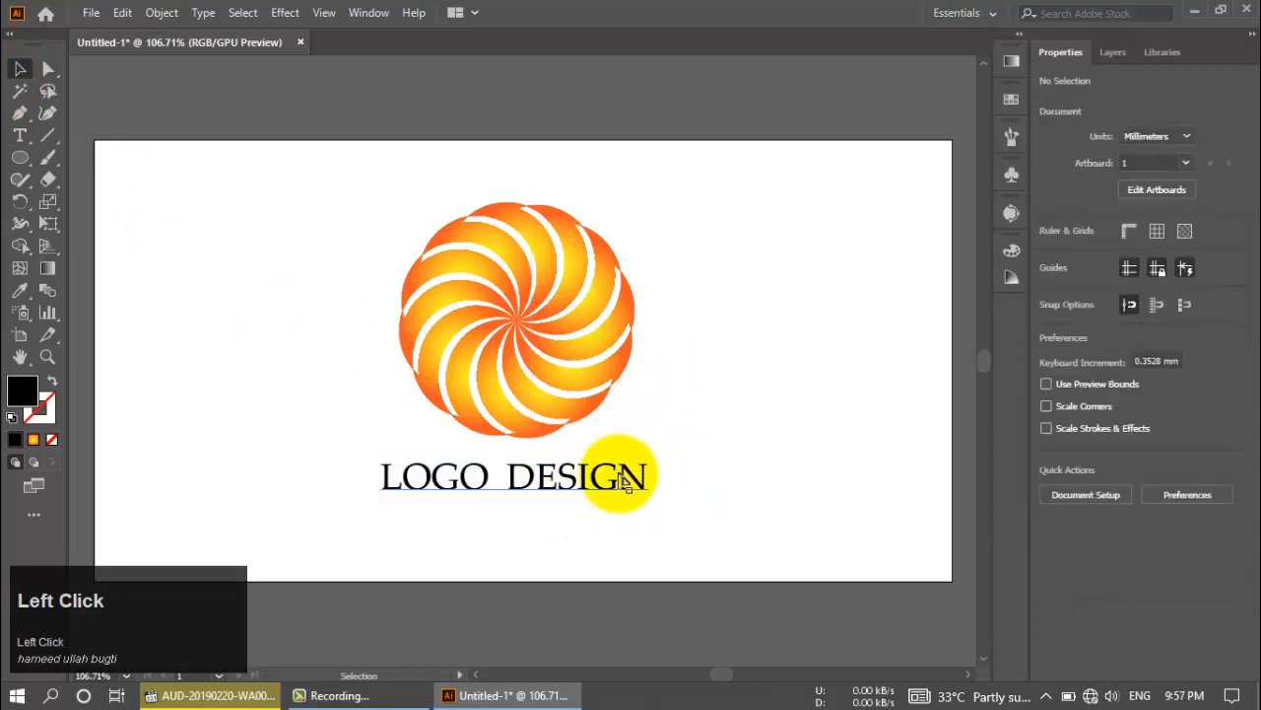
drag(672, 227, 402, 513)
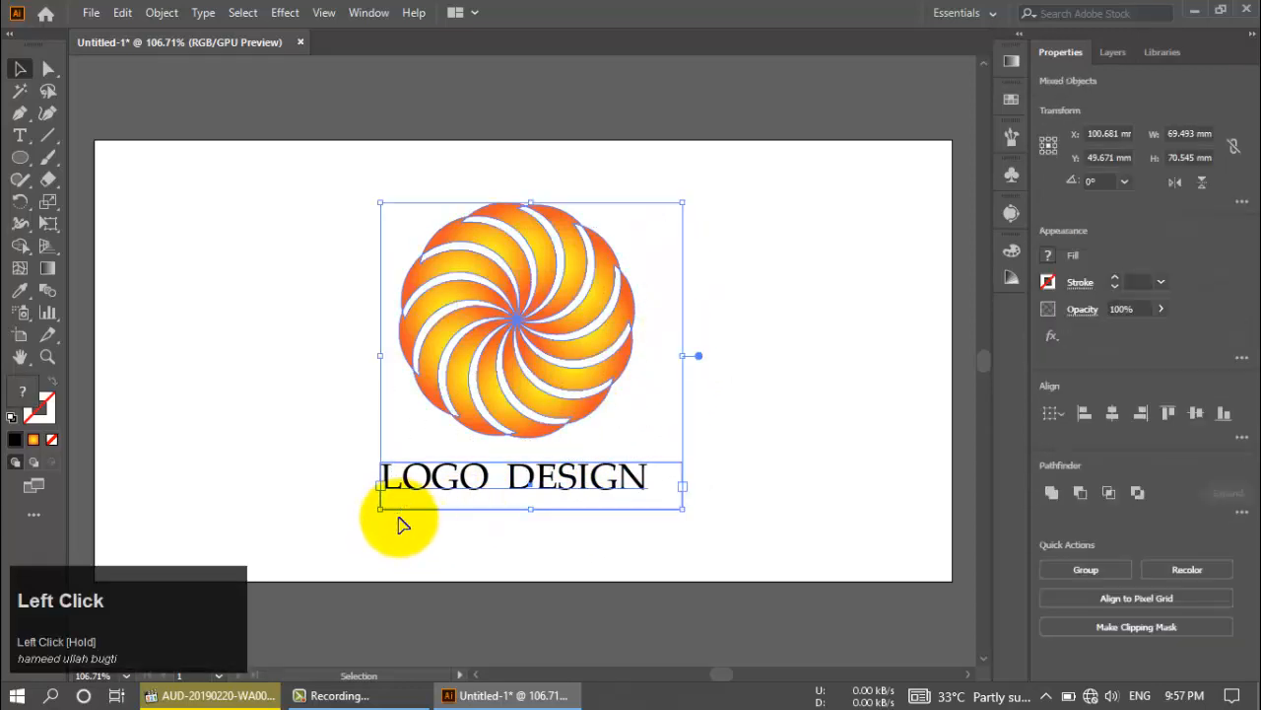
click(399, 521)
- Select all of the "LOGO DESIGN" text and fill it with the orange swatch R=247 G=147 B=30
click(467, 480)
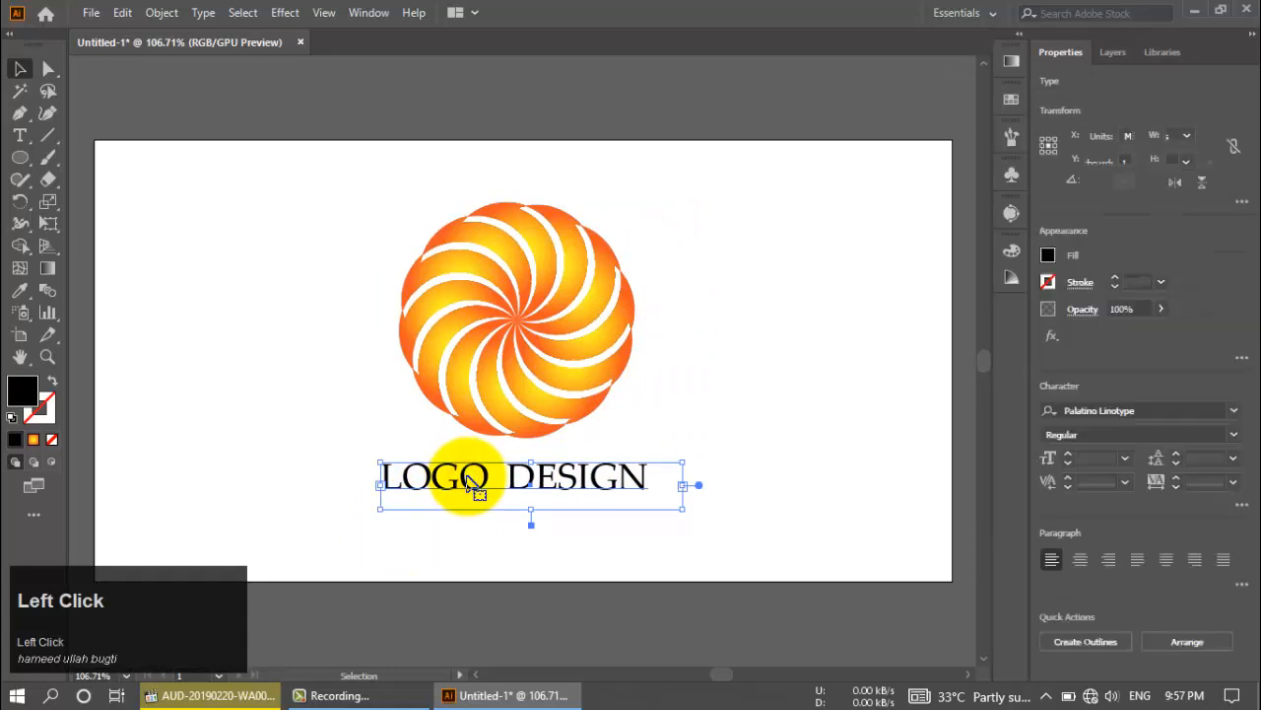
double_click(483, 478)
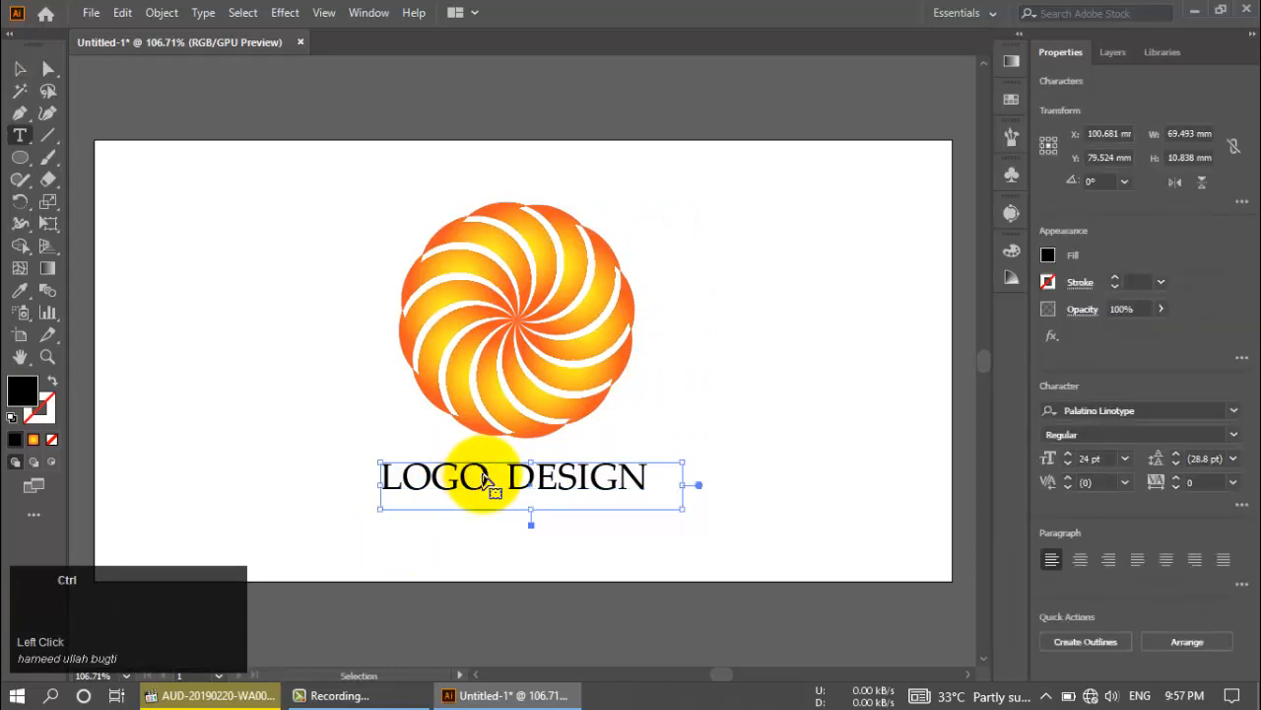
key(ctrl+a)
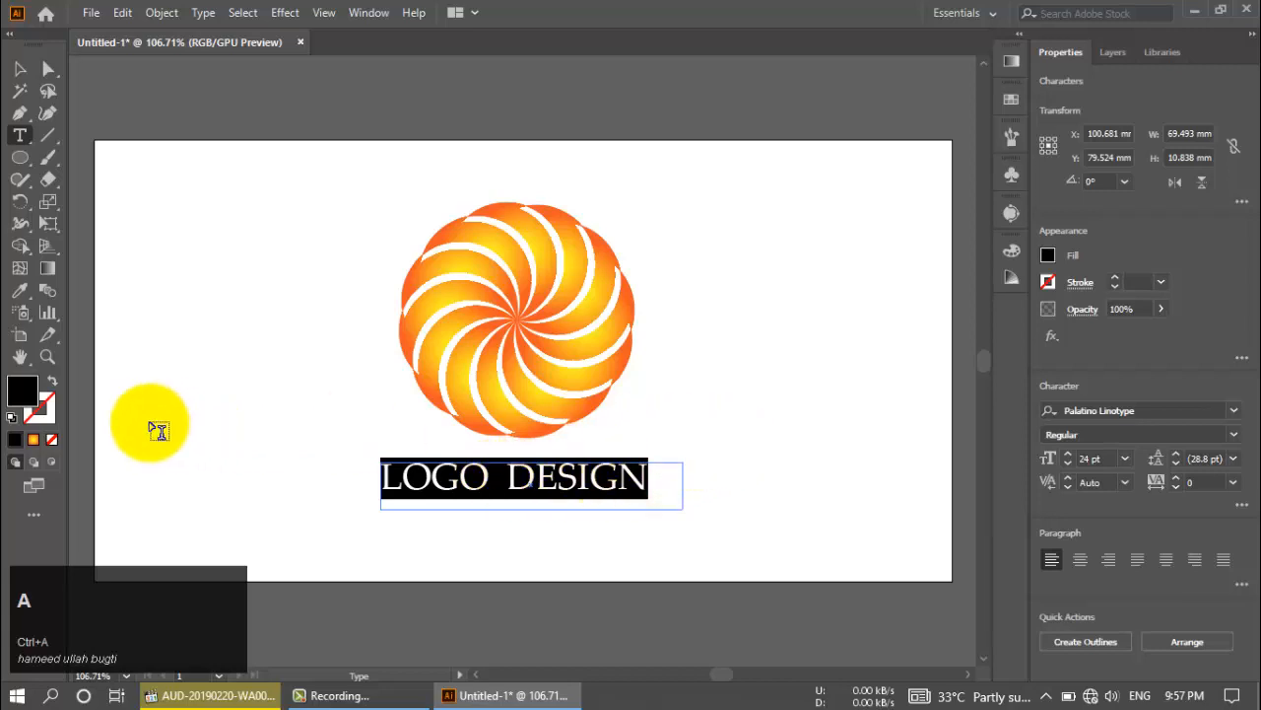
click(32, 438)
click(1048, 256)
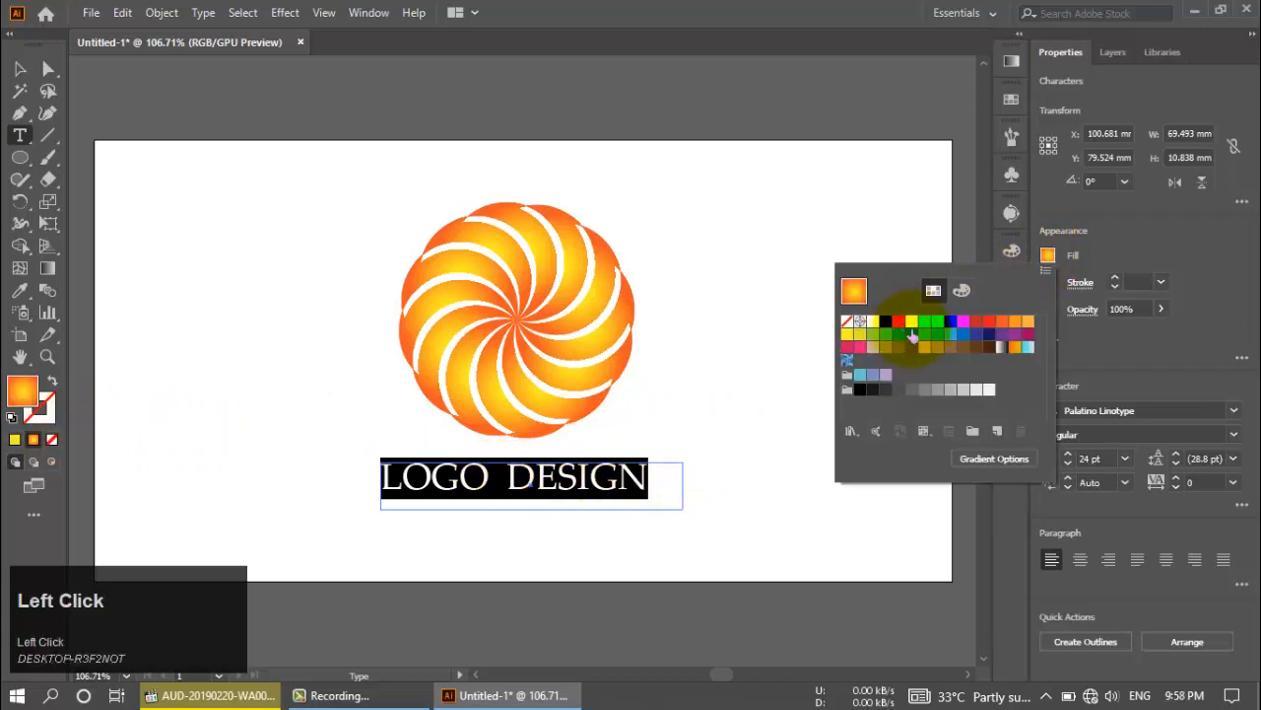
click(1016, 322)
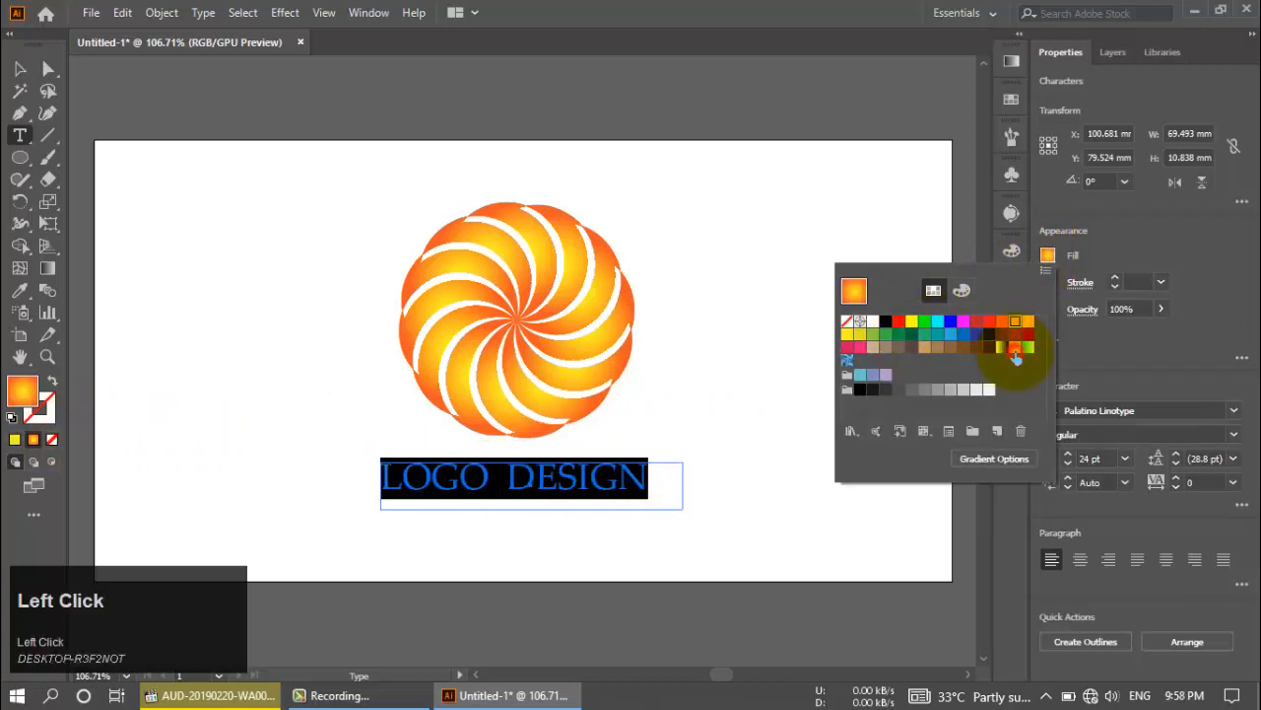
- Edit the orange swatch's options, lowering its green value slightly for a deeper orange
double_click(1012, 349)
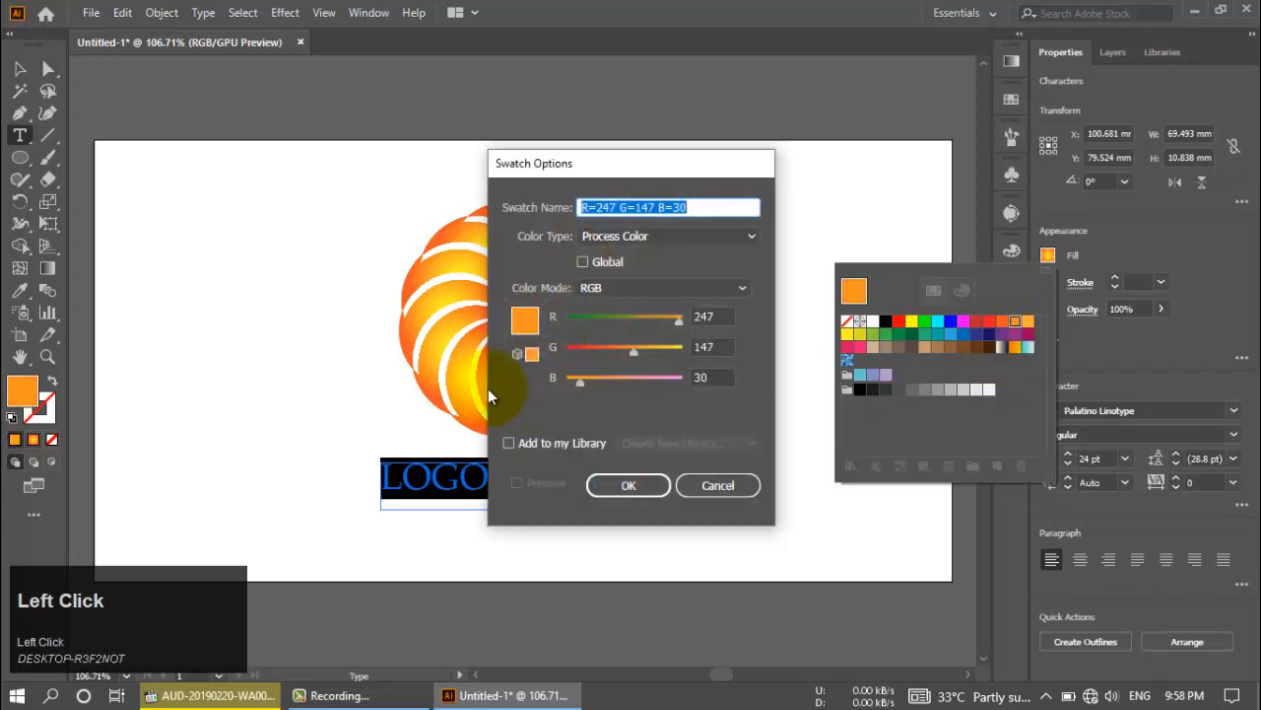
drag(635, 351, 625, 361)
click(629, 485)
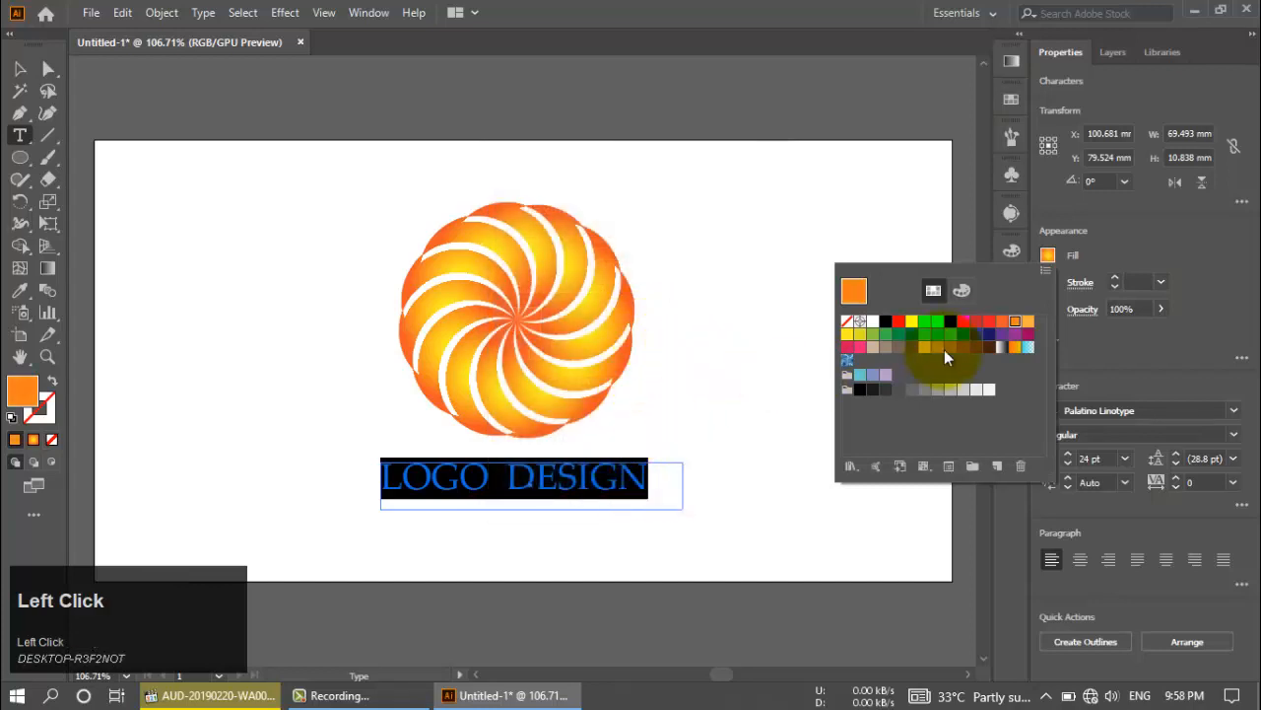
- Try an orange gradient swatch on the caption, reapply the edited solid orange swatch, and deselect the text
click(1017, 345)
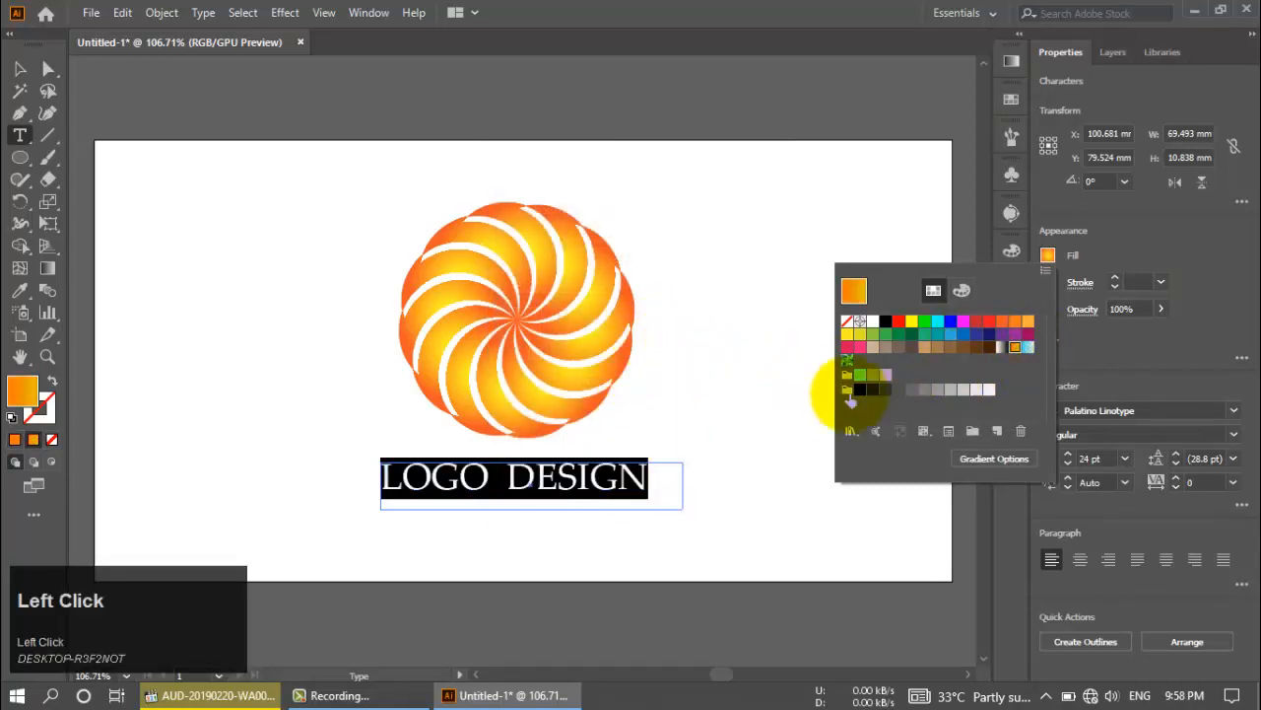
click(1012, 323)
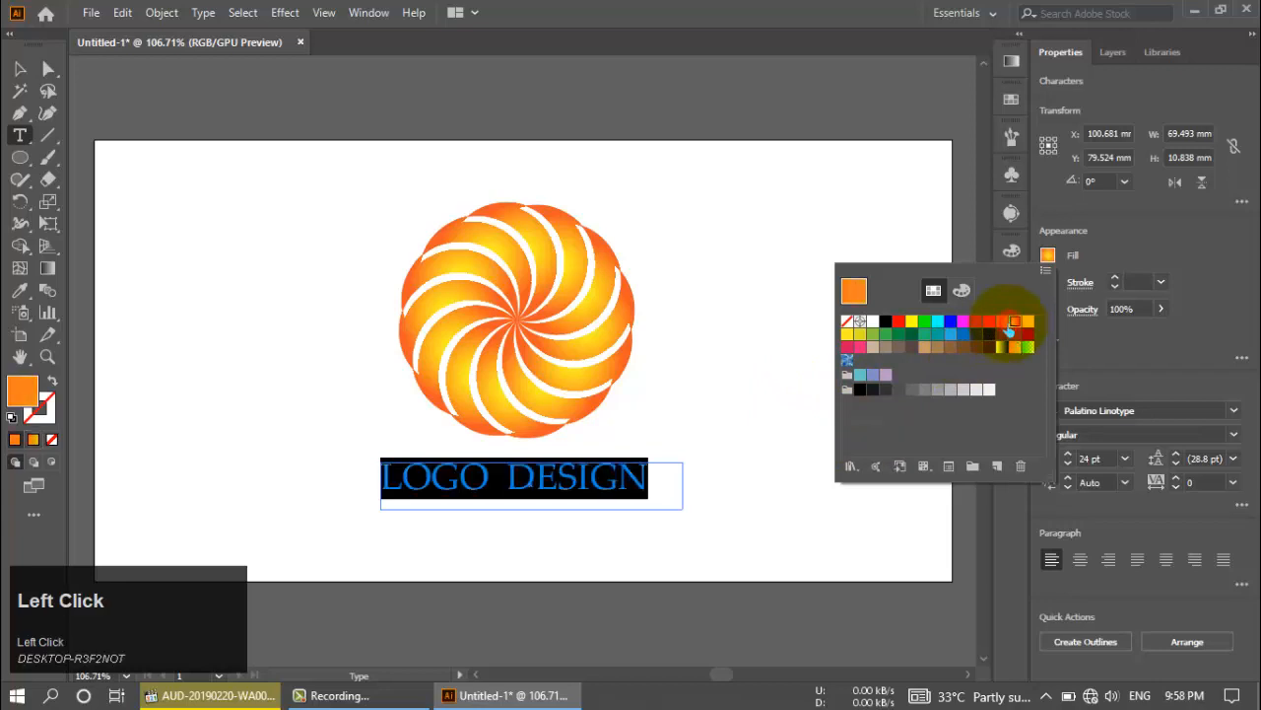
click(629, 382)
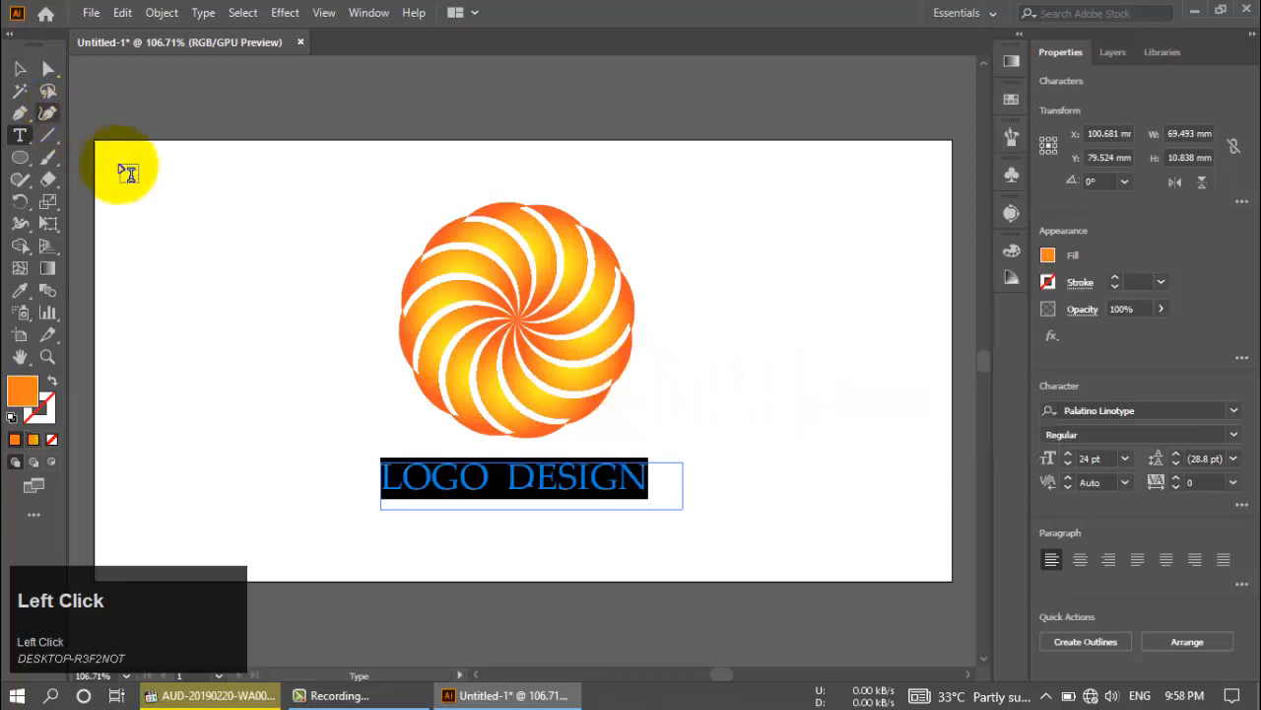
click(20, 68)
click(235, 262)
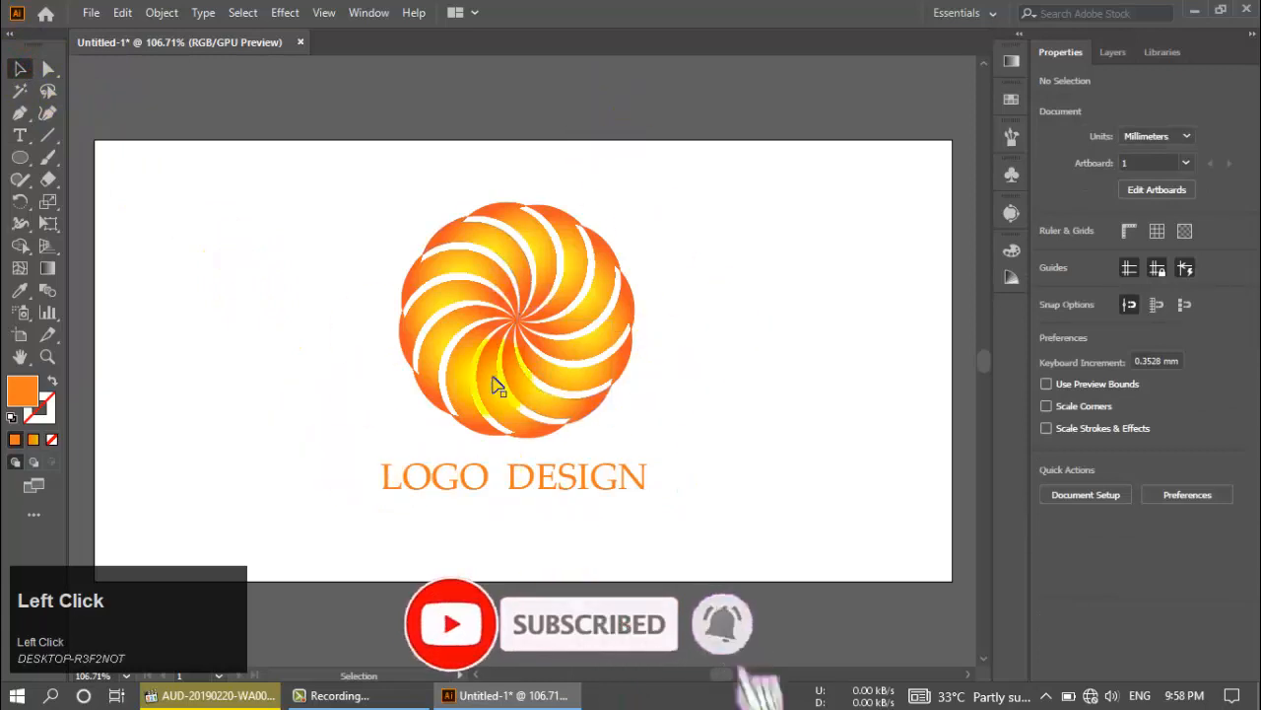
- Export the logo to the Desktop as a JPEG named sdfg, in RGB with maximum quality 10 and medium 150 ppi resolution
click(94, 15)
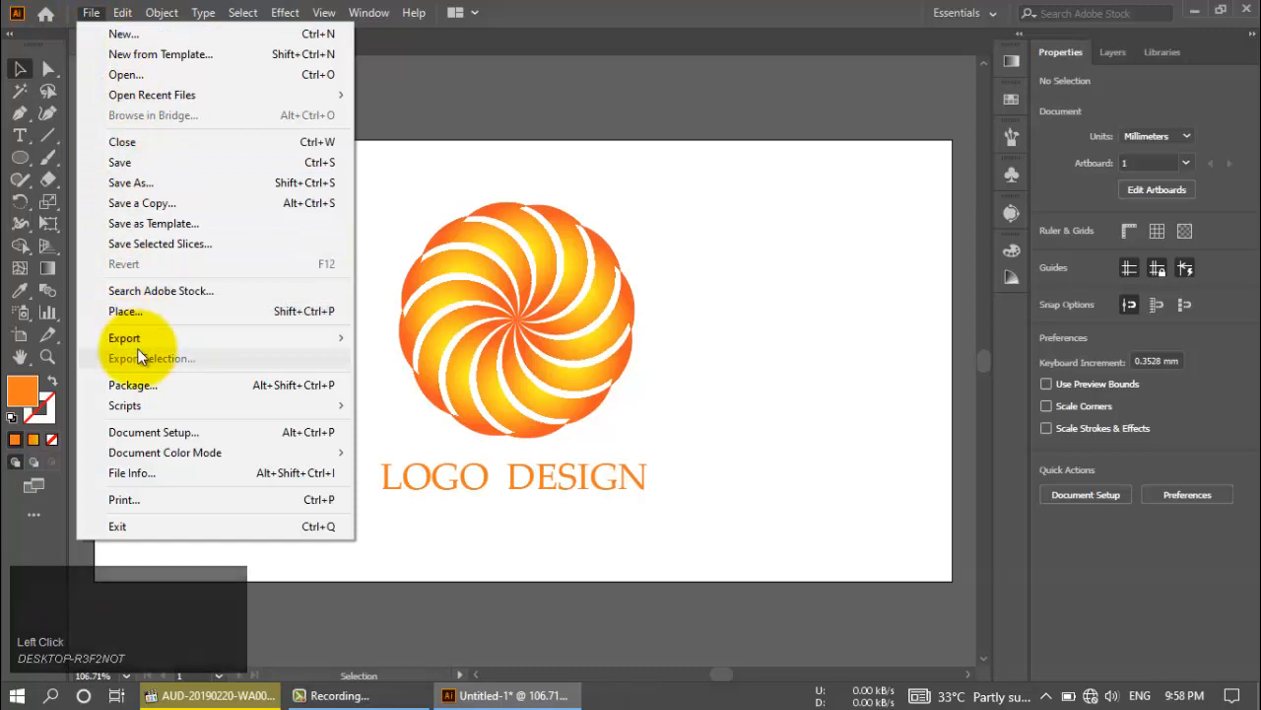
mouse_move(141, 337)
click(427, 359)
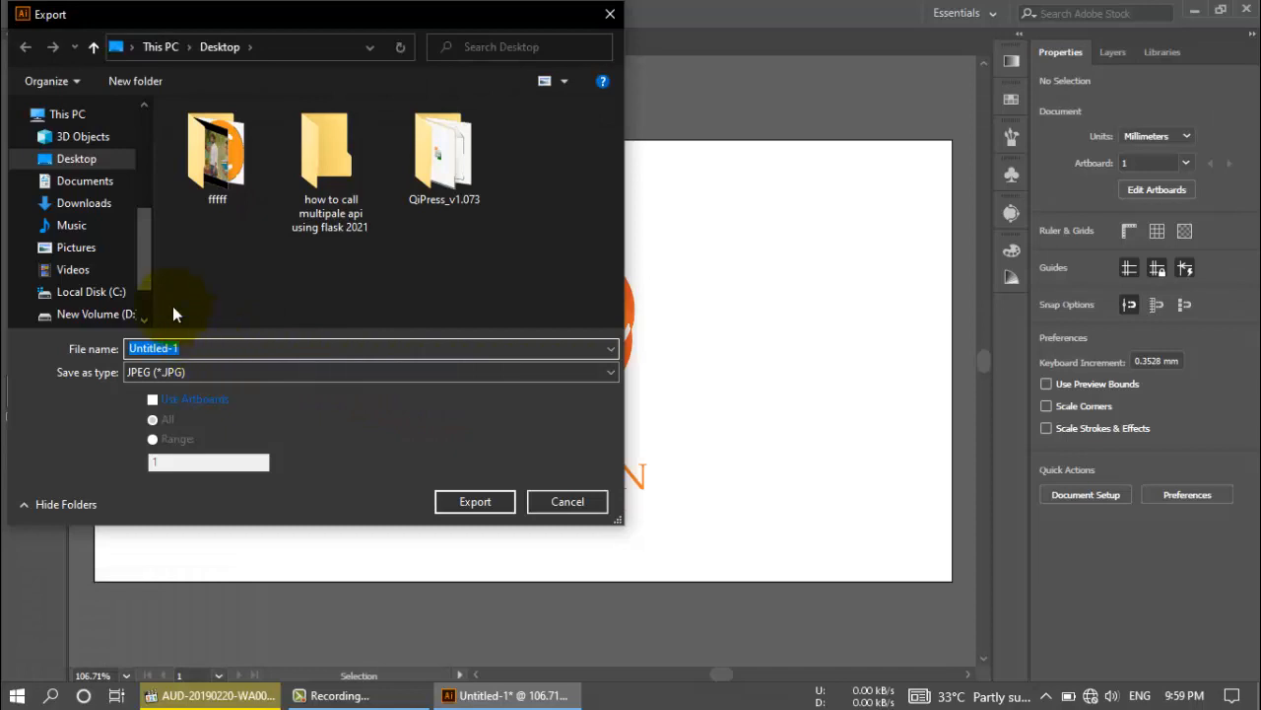
click(97, 159)
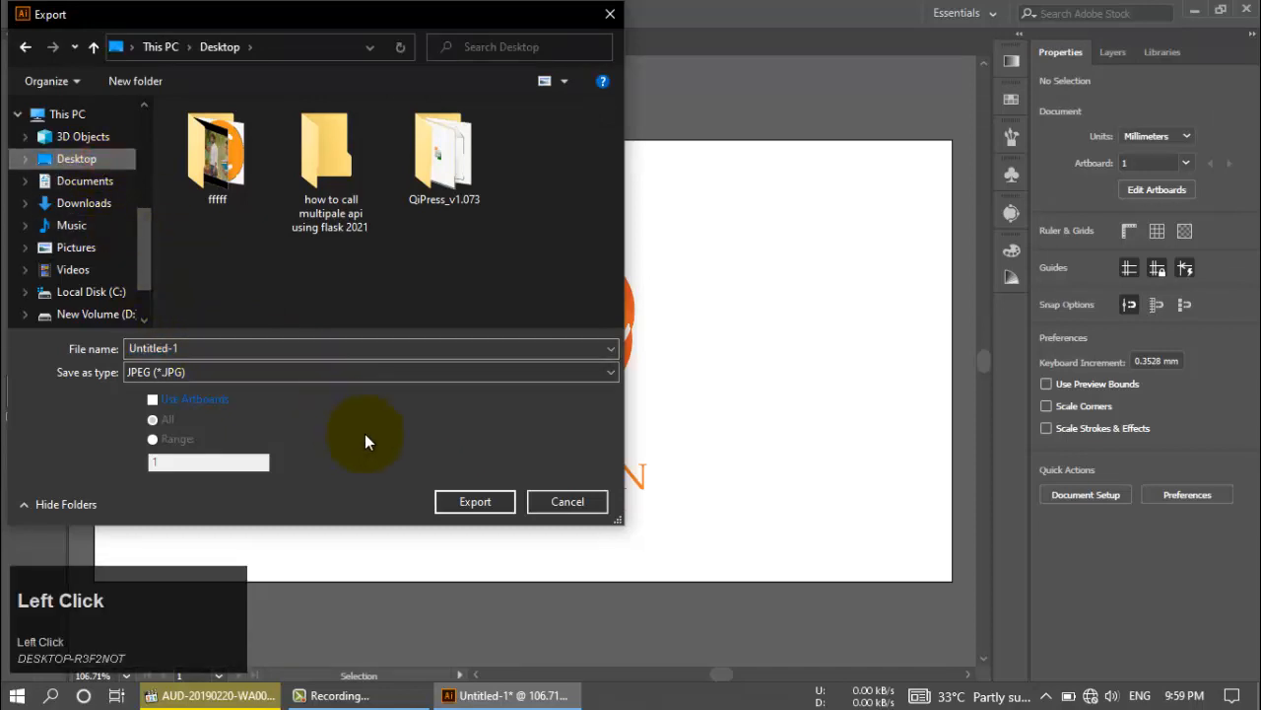
click(280, 343)
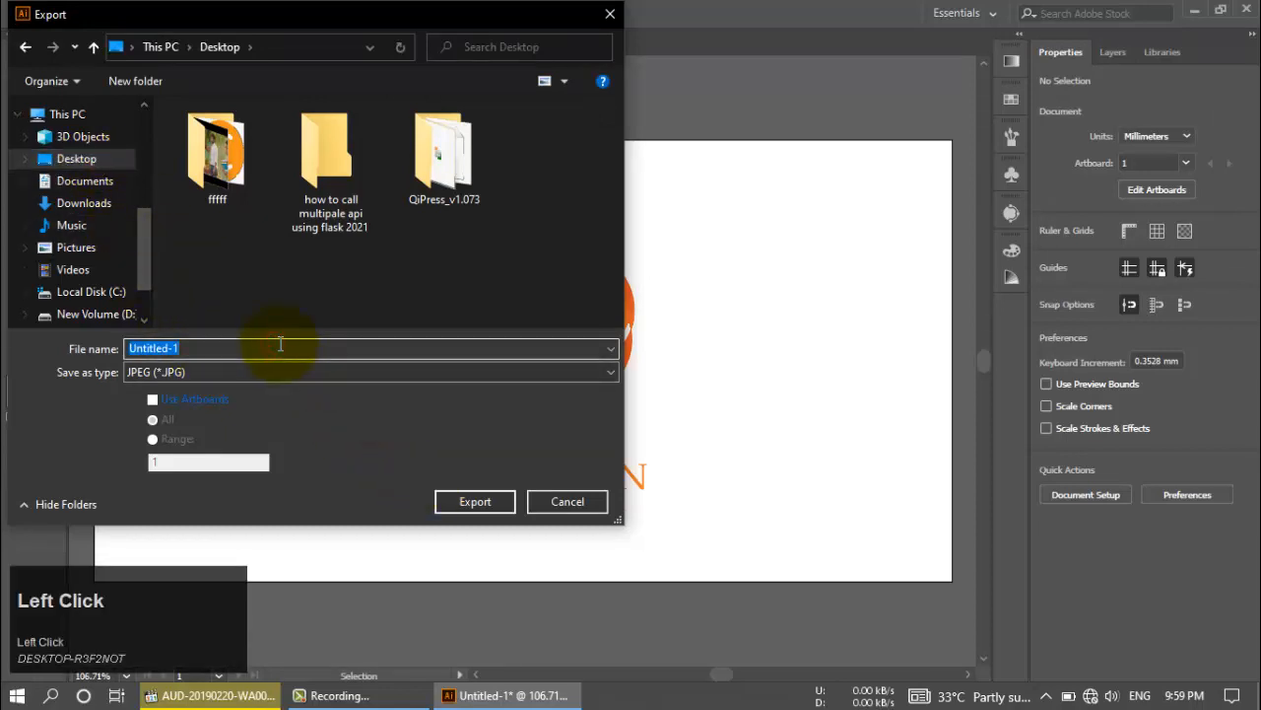
click(446, 509)
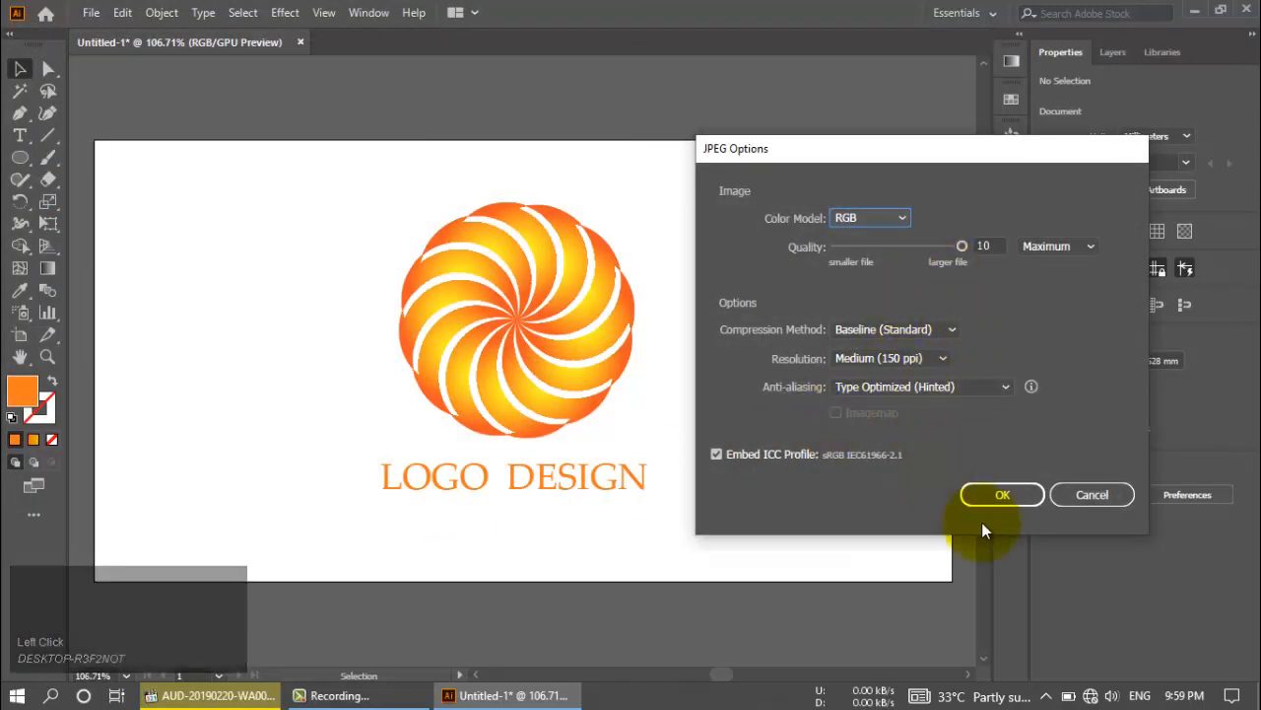
click(999, 501)
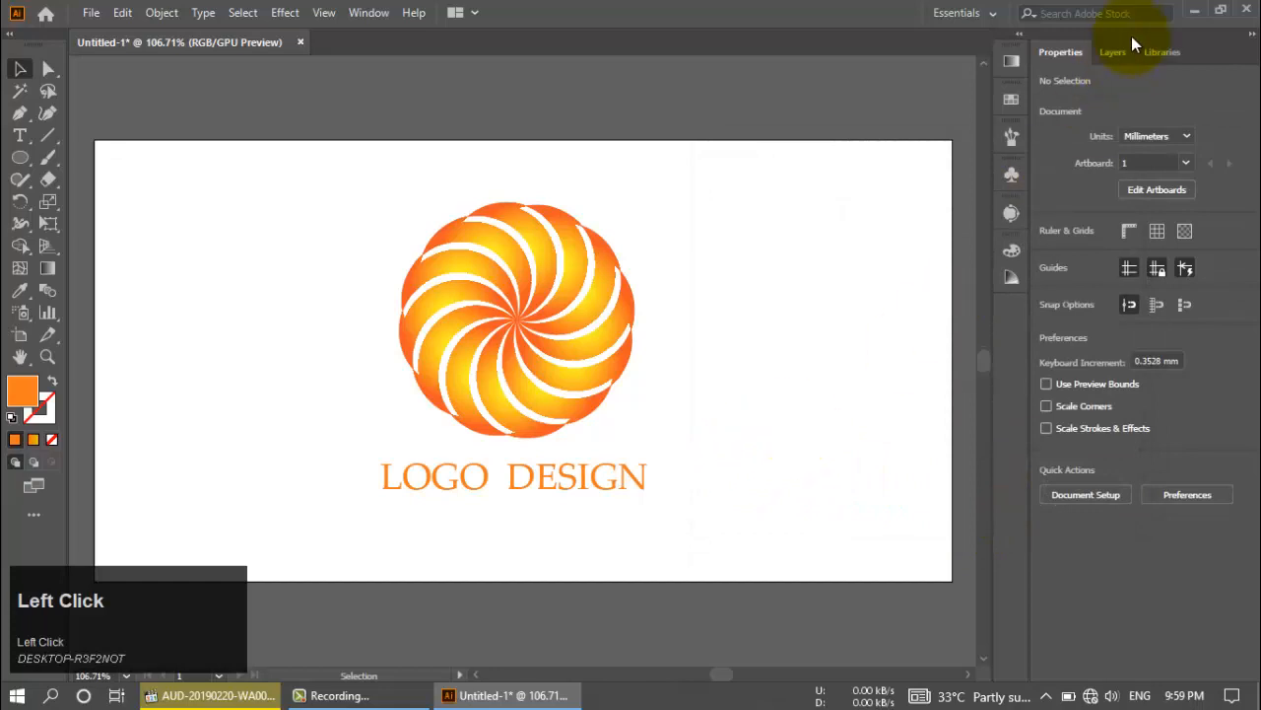
- Switch to the desktop, open the exported sdfg image in Photos to examine the logo and caption, and close it
click(1193, 10)
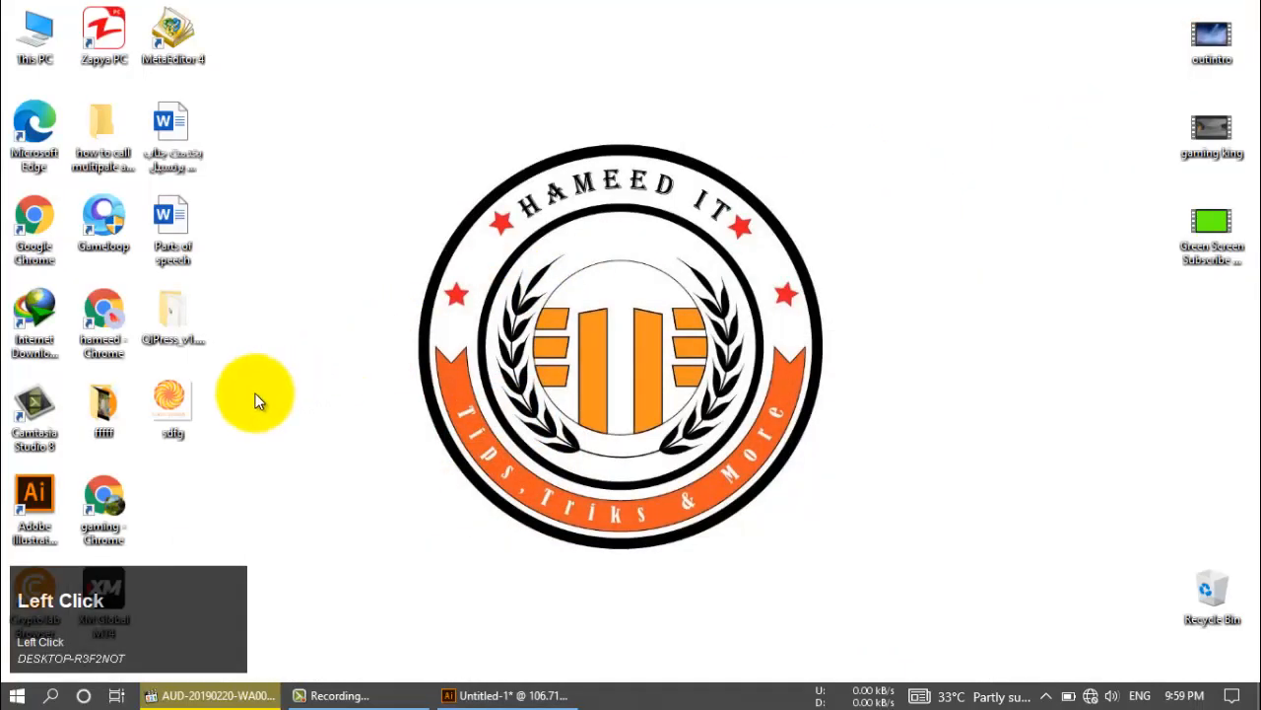
right_click(176, 393)
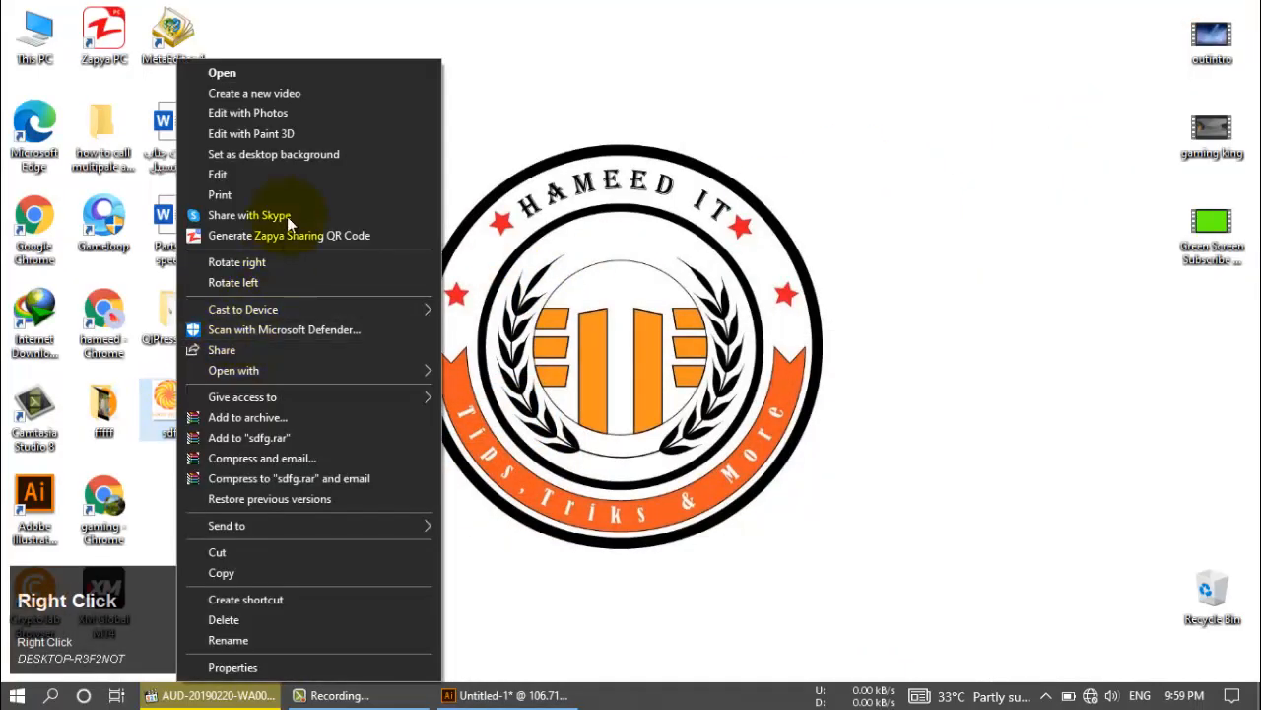
click(301, 74)
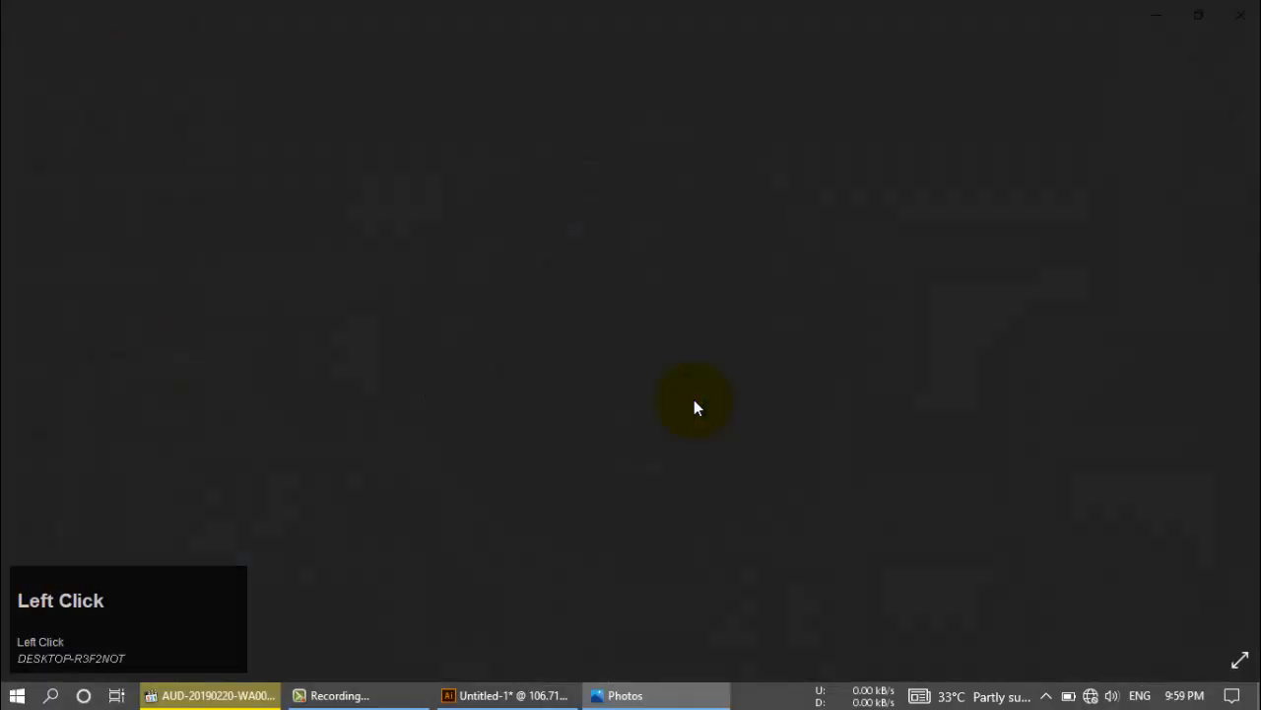
scroll(626, 366, up, 2)
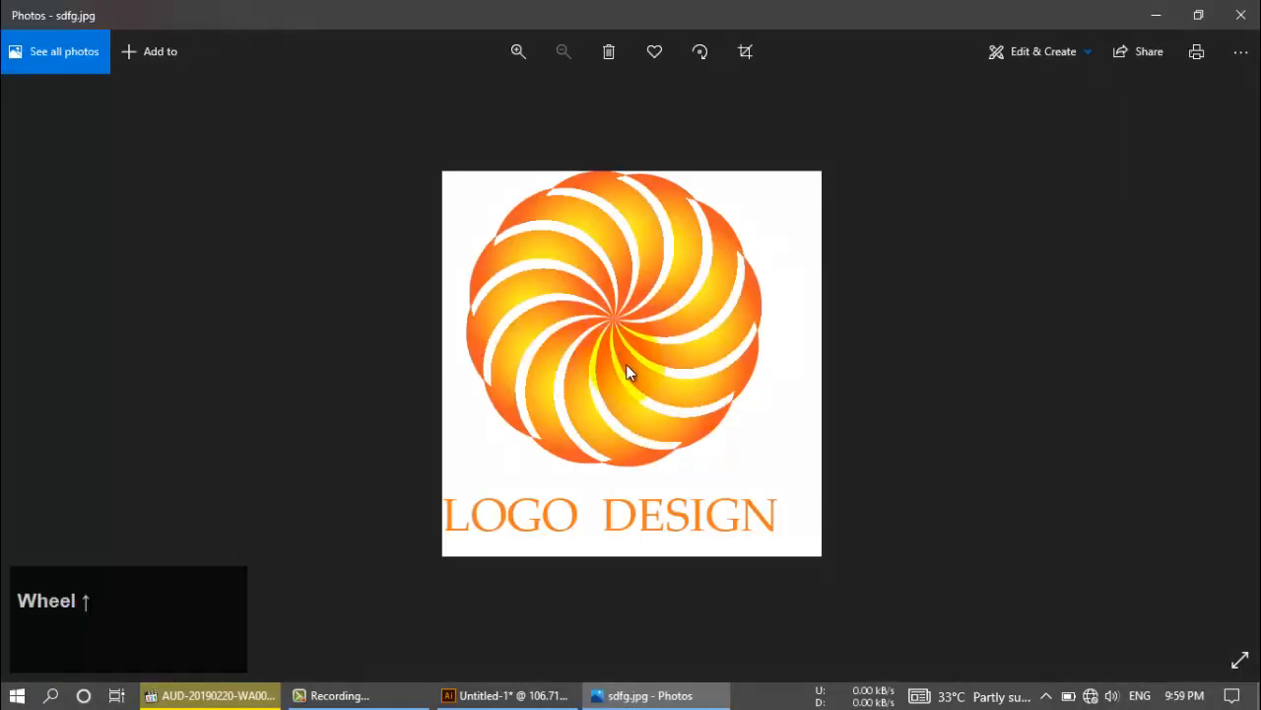
scroll(628, 372, down, 1)
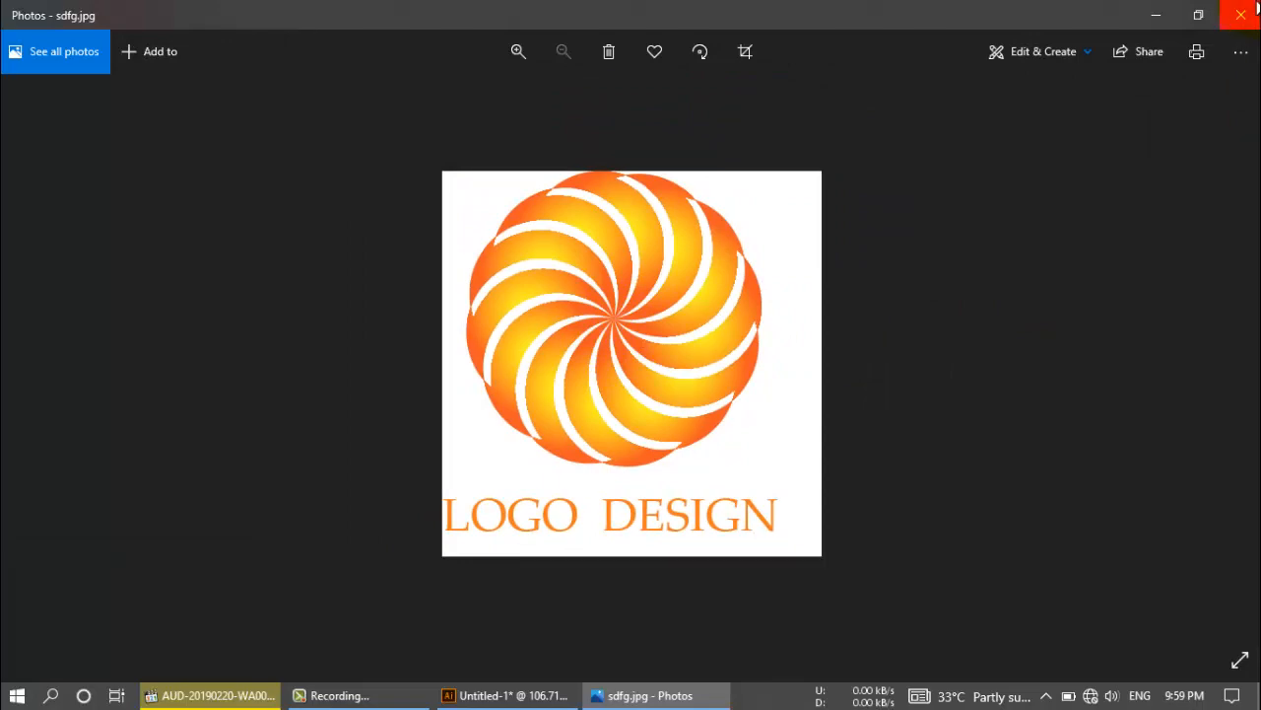
click(1256, 12)
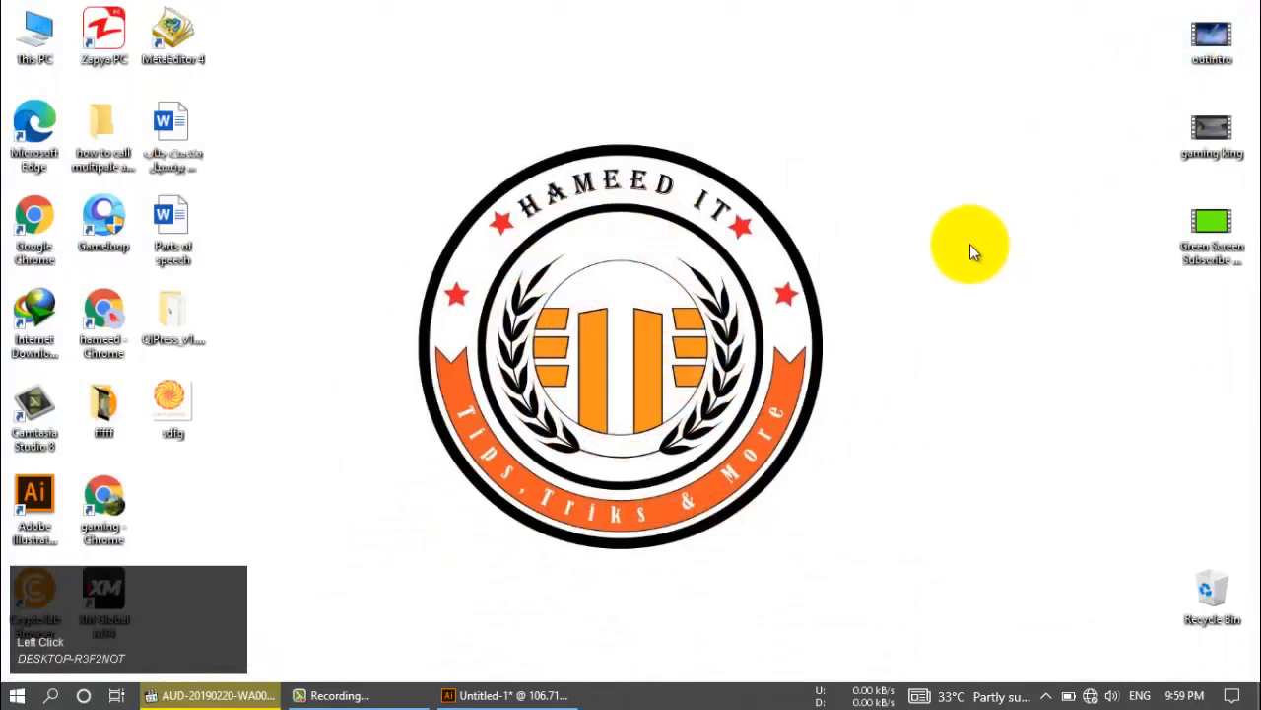